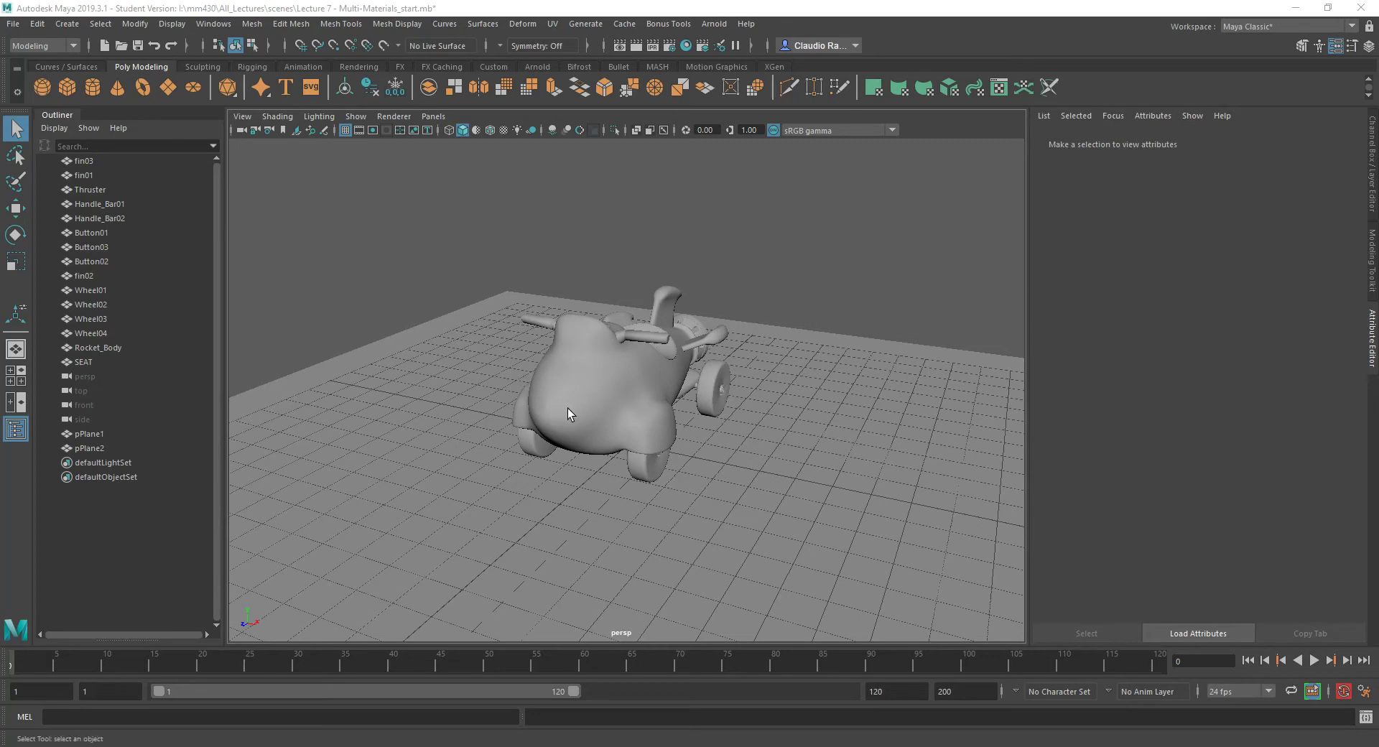
Select the Rocket_Body mesh and open it in the UV Editor.
alt+drag(577, 408, 616, 384)
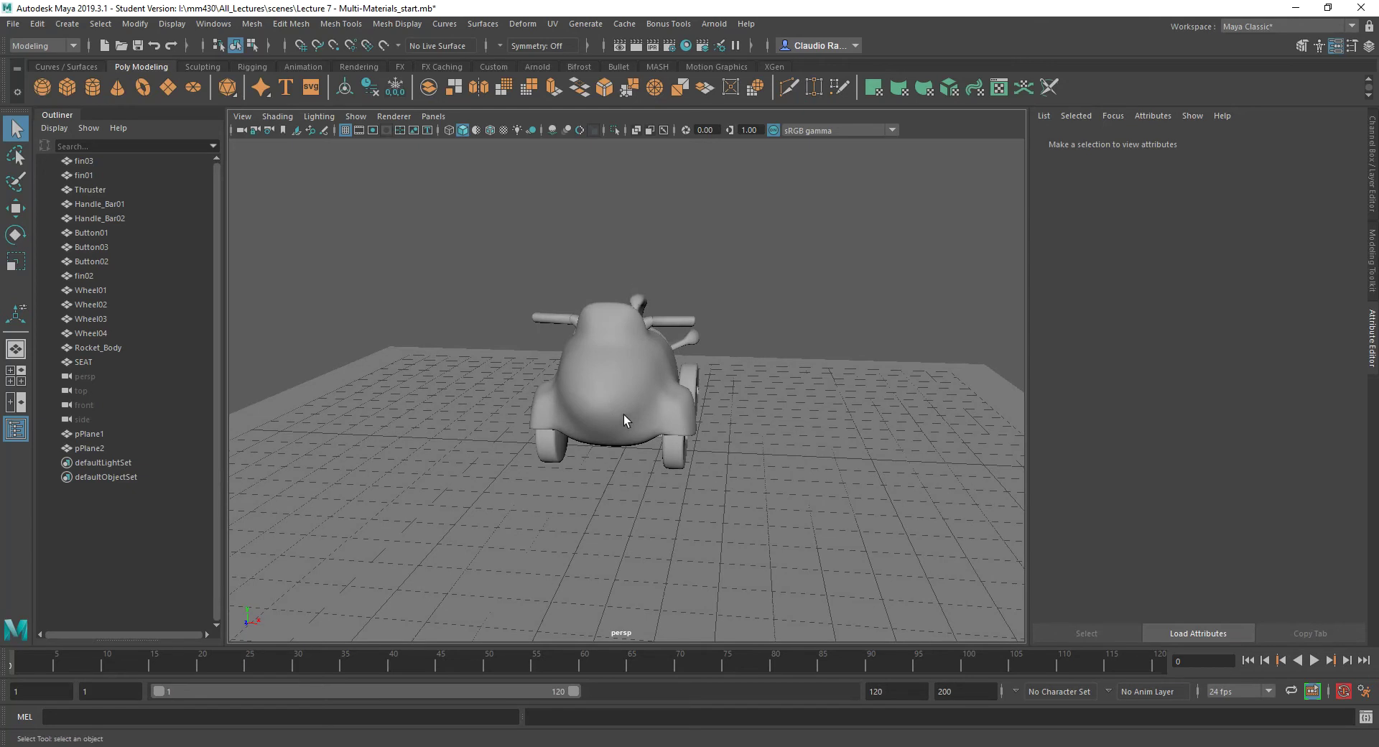
alt+drag(599, 459, 622, 445)
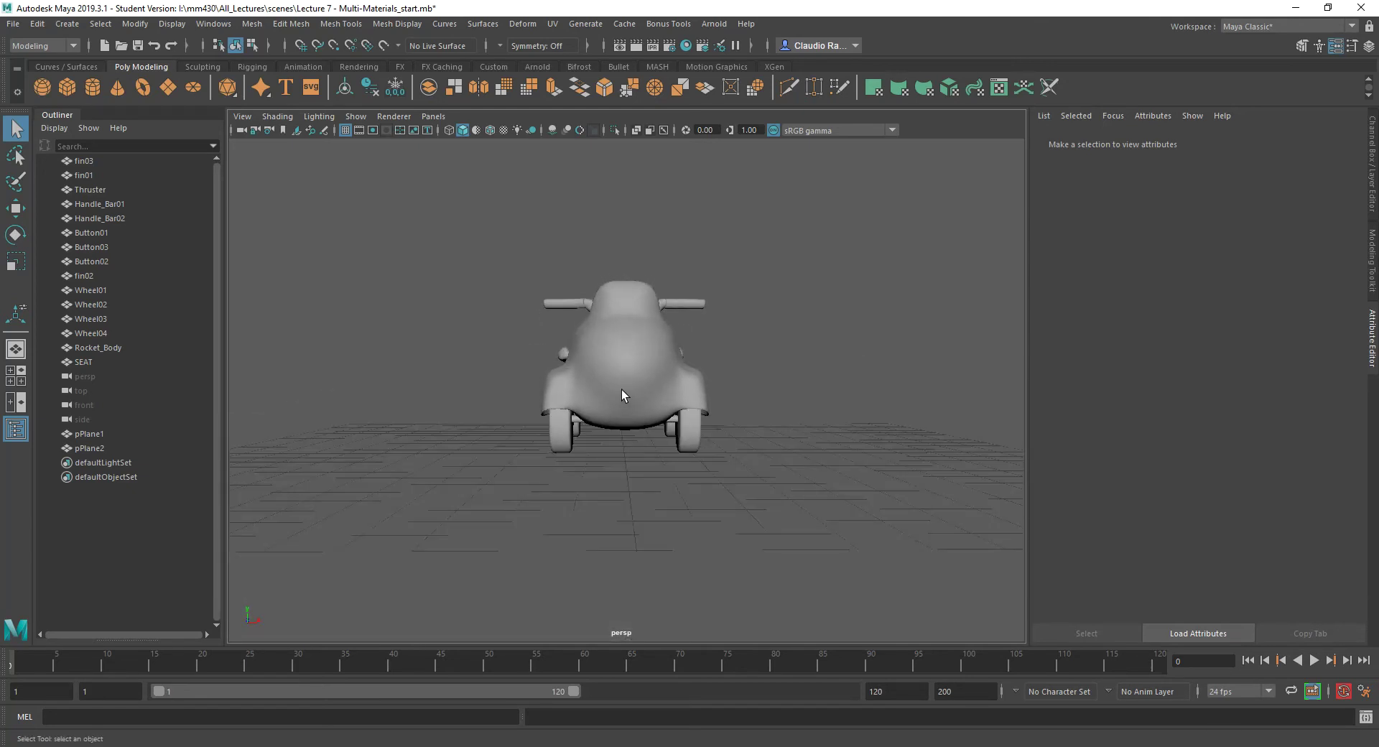
click(630, 366)
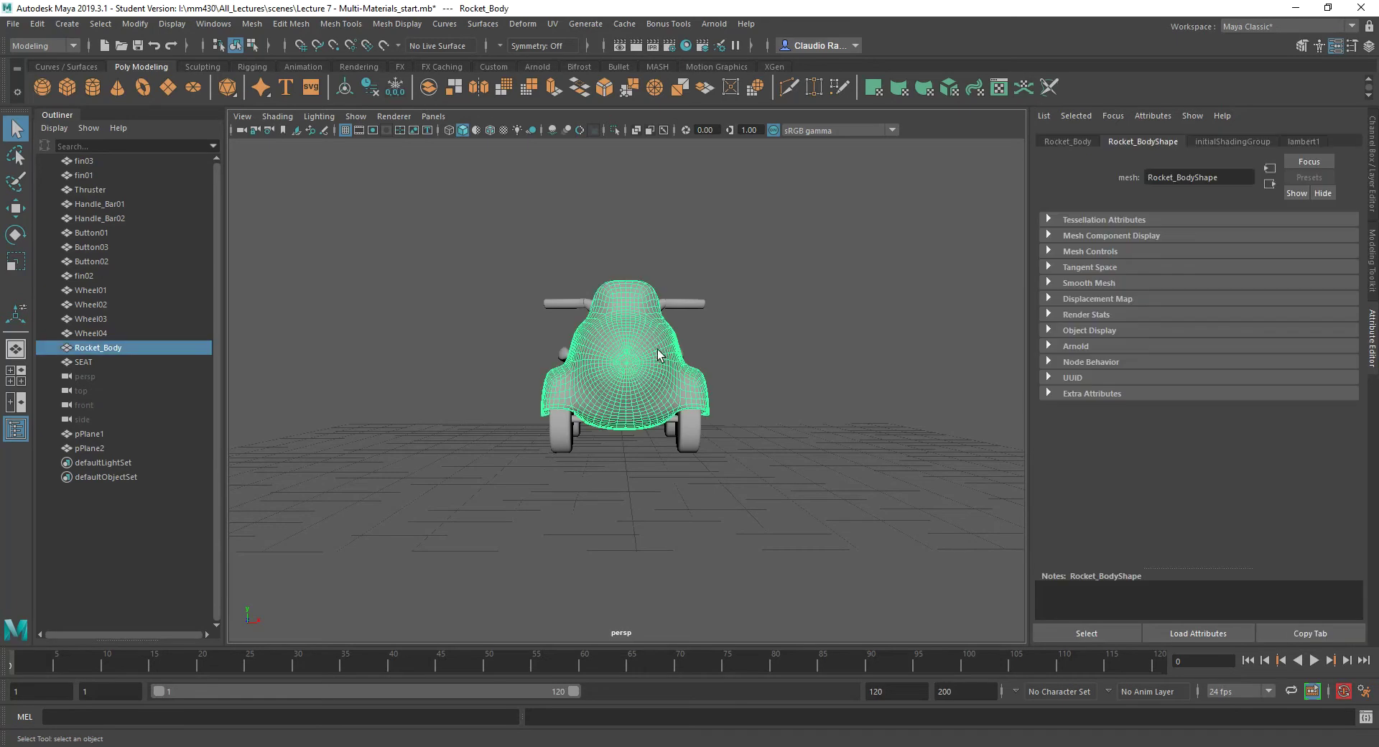
mouse_move(662, 368)
alt+mouse_down()
mouse_move(644, 421)
mouse_move(715, 417)
mouse_move(724, 438)
mouse_move(646, 385)
mouse_move(683, 385)
mouse_move(665, 381)
alt+mouse_up()
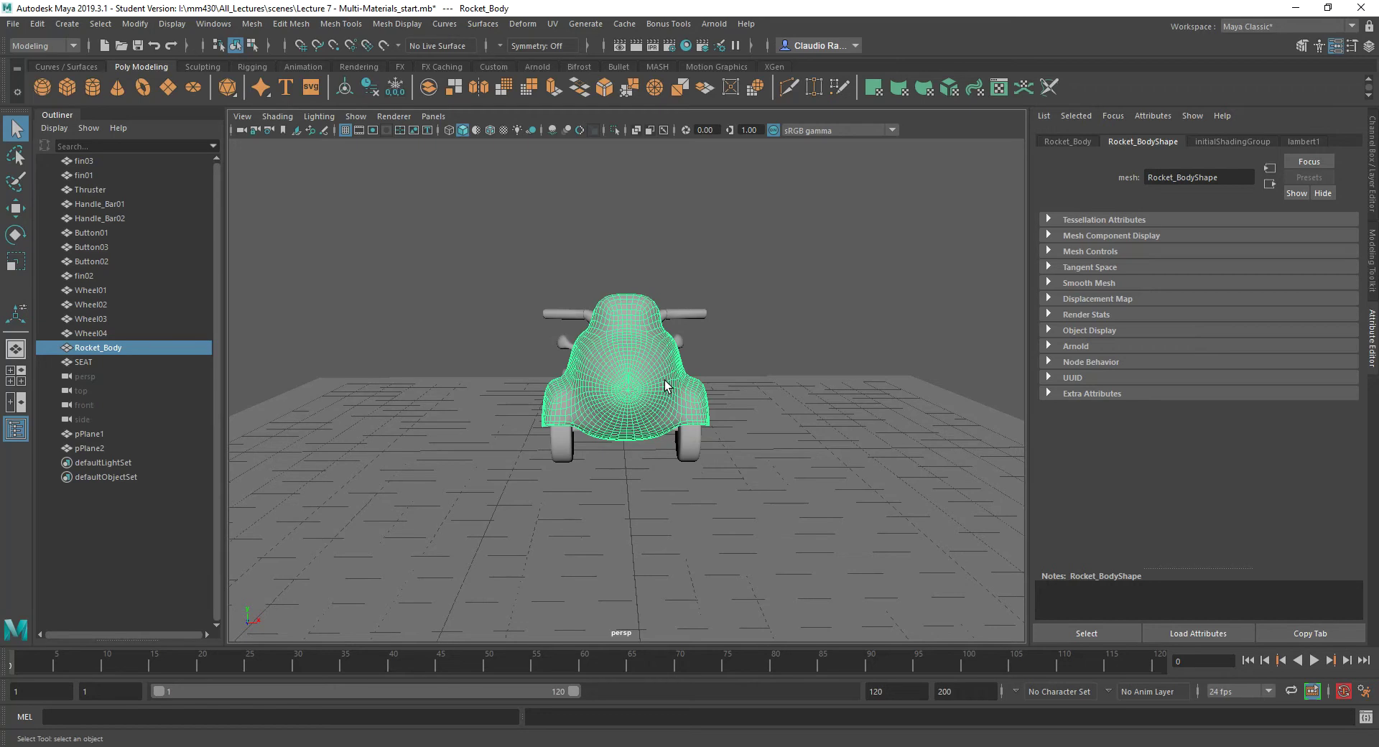
click(552, 24)
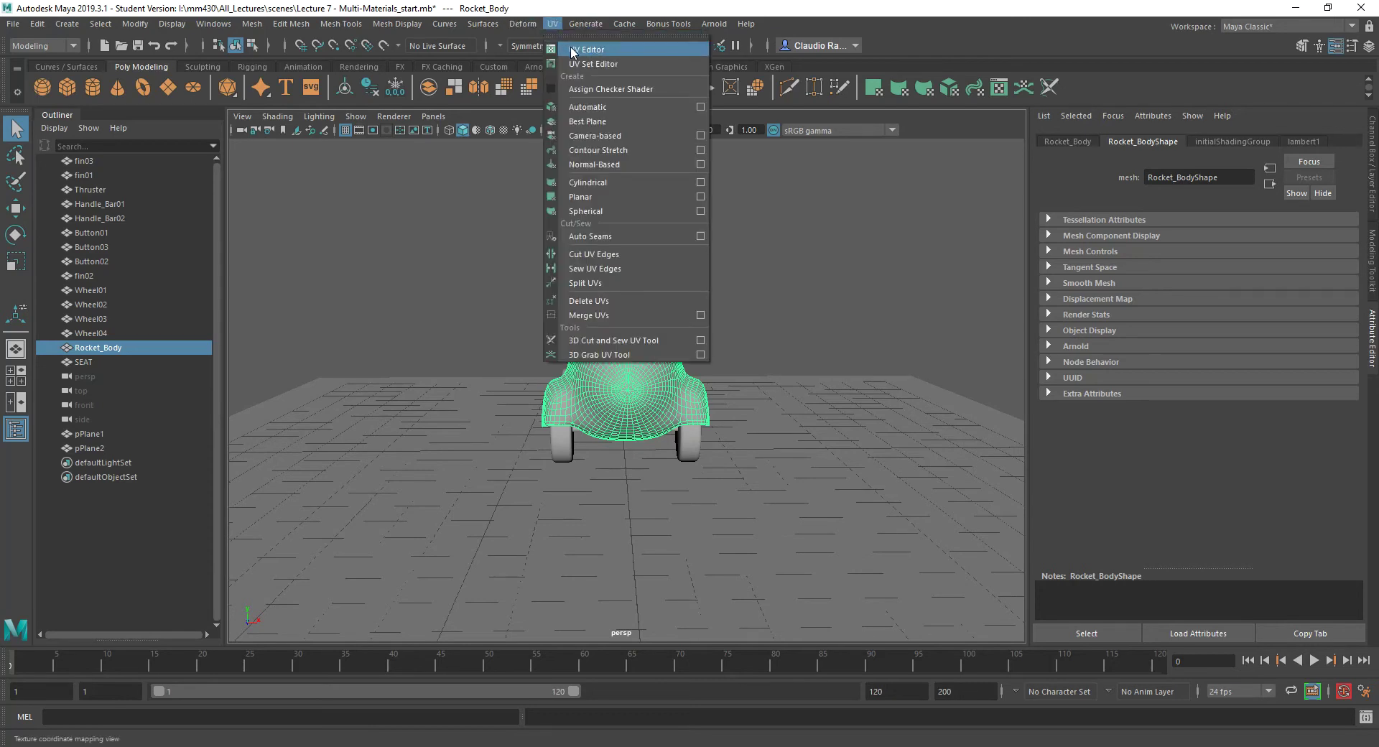
click(573, 50)
drag(564, 43, 766, 38)
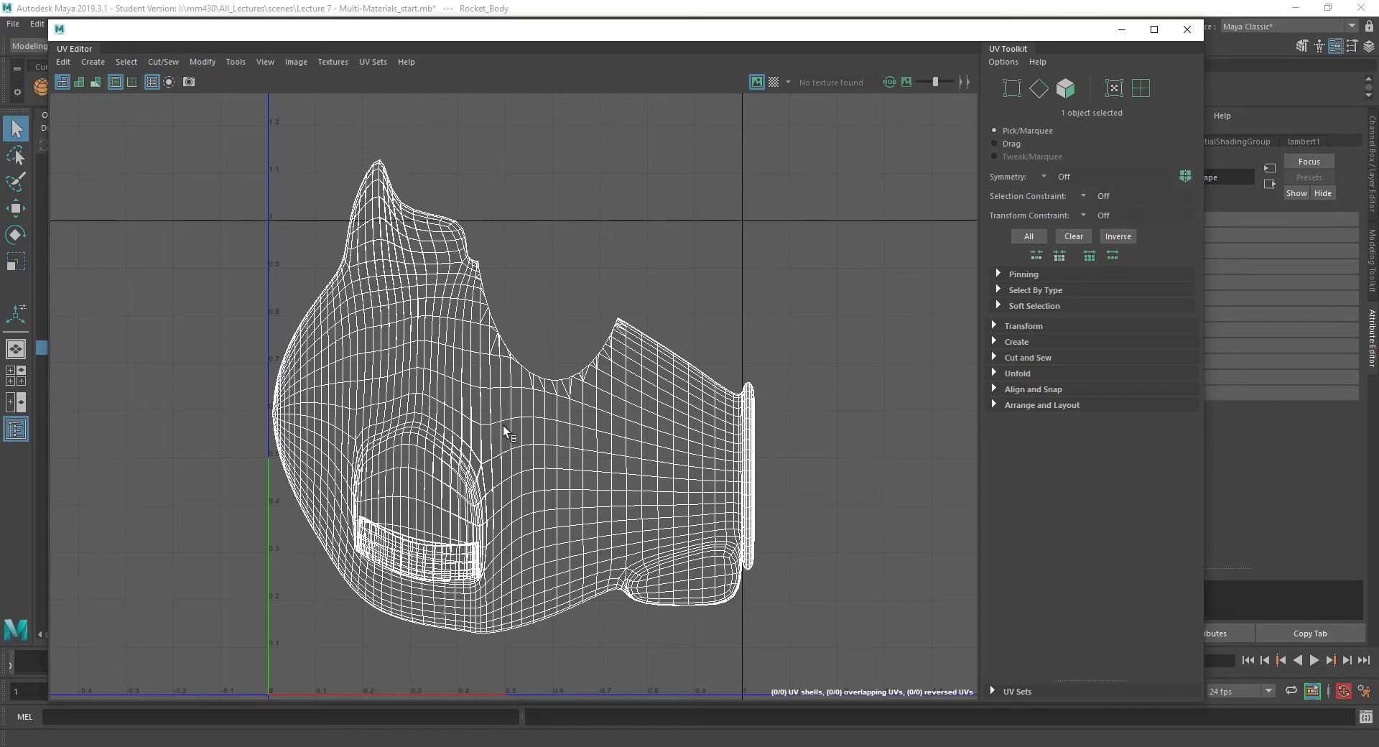
Select the rocket body's whole UV shell, delete its UVs, and close the UV Editor.
right_drag(502, 420, 459, 405)
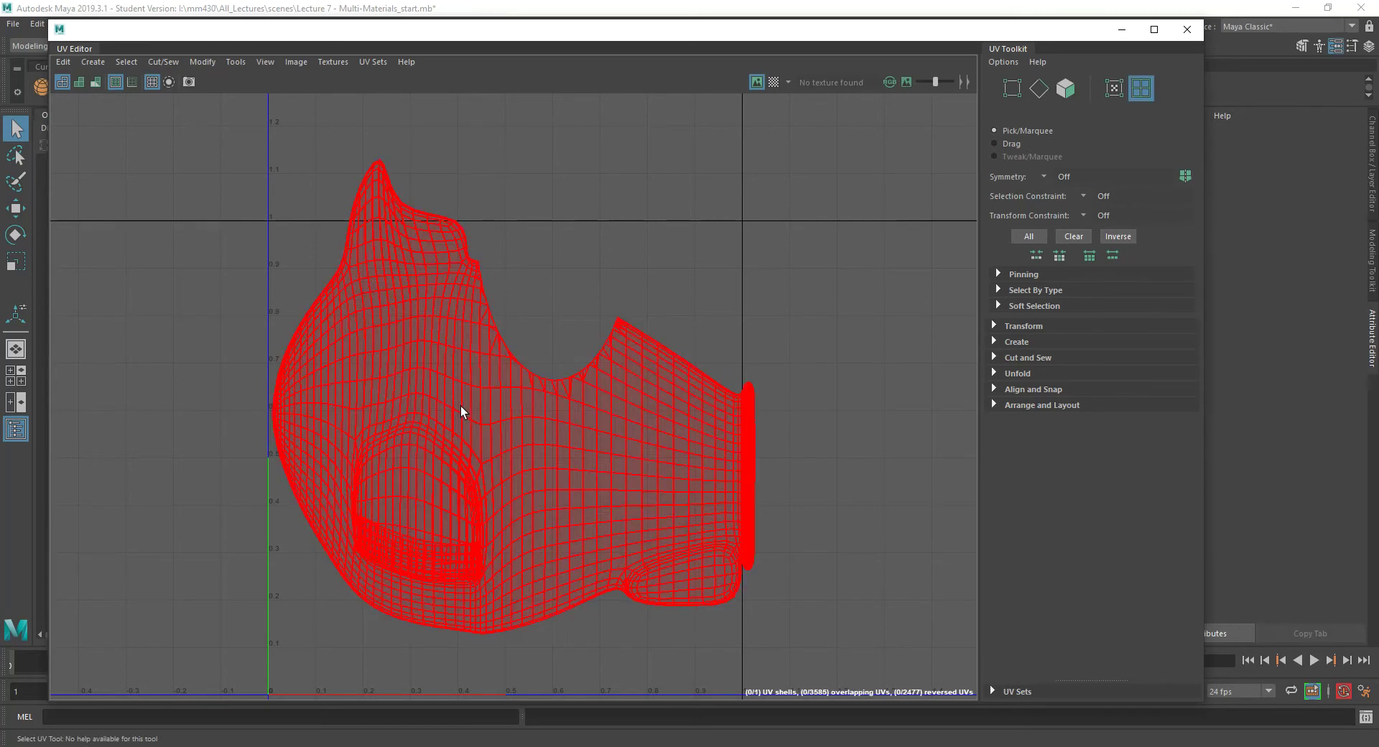
click(460, 407)
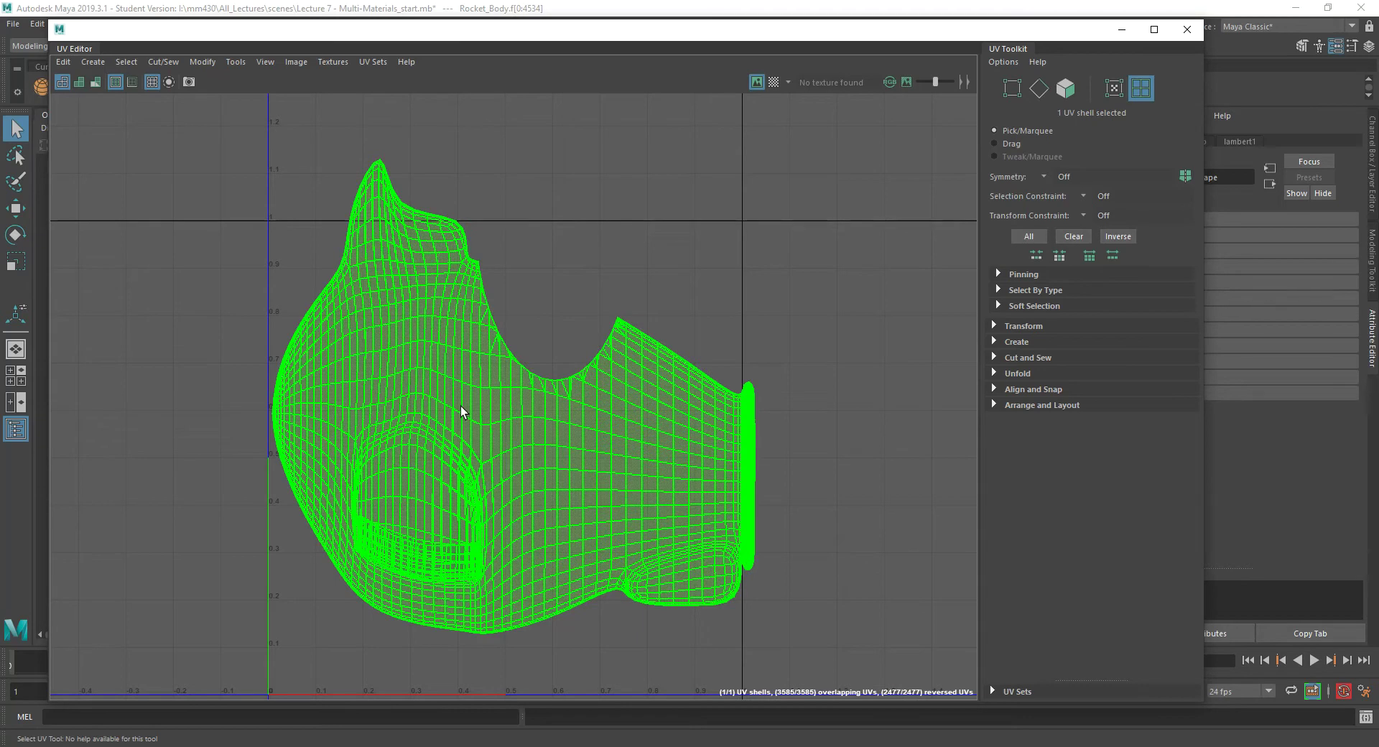
key(Delete)
drag(457, 40, 850, 475)
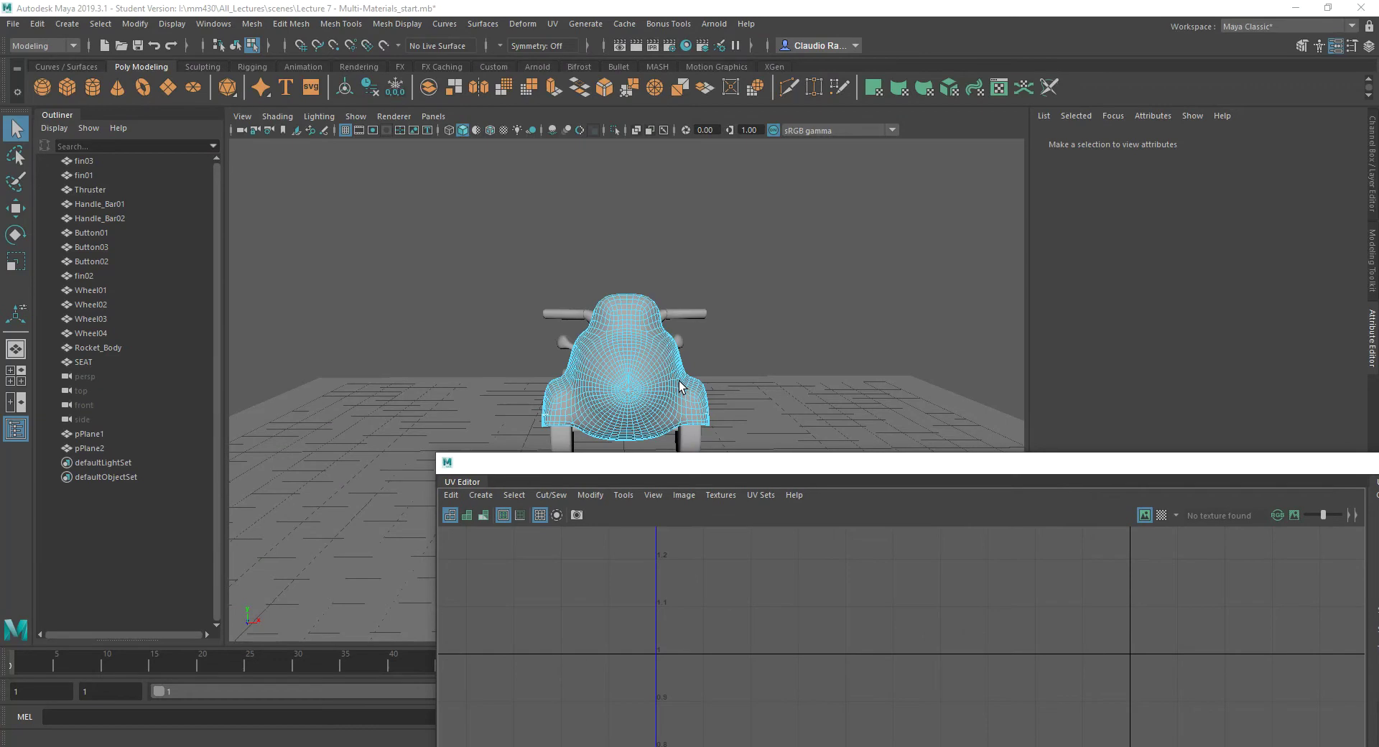
alt+drag(724, 373, 730, 407)
drag(687, 467, 354, 124)
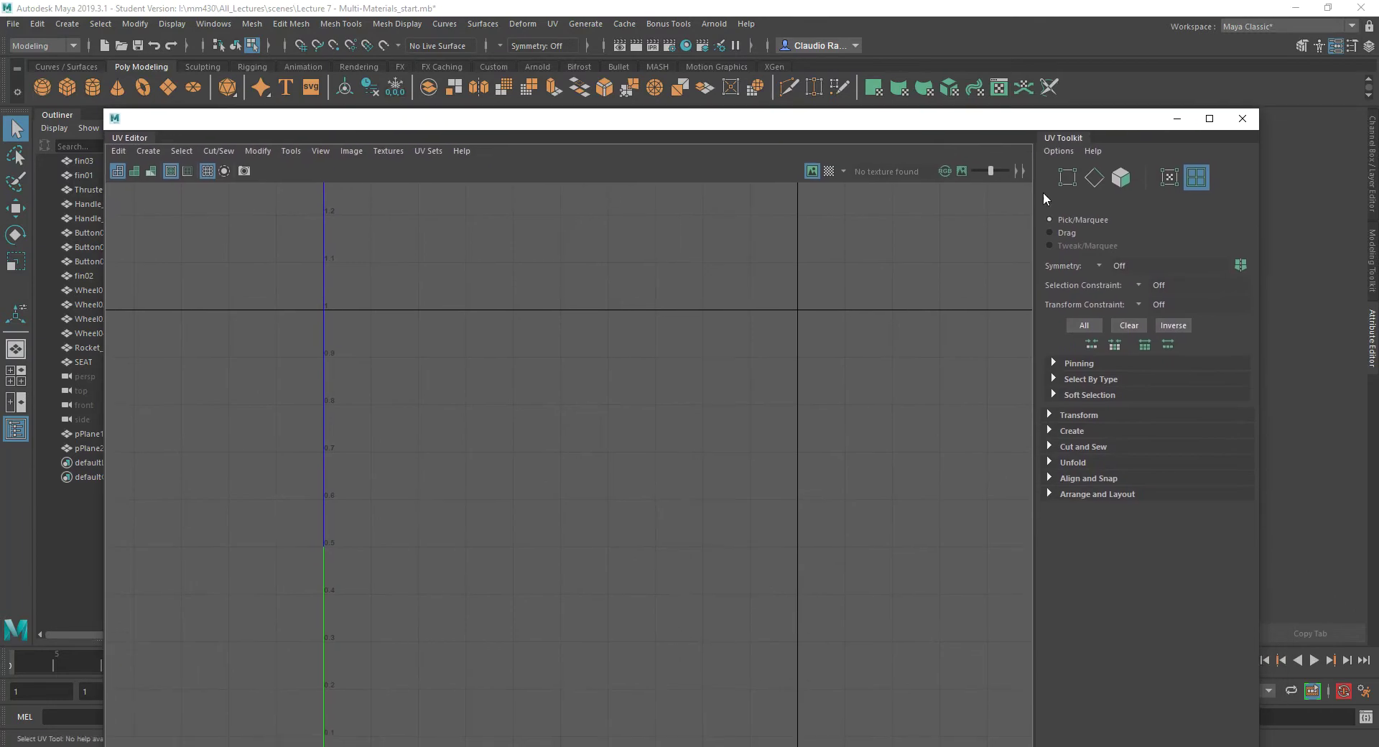
click(1242, 119)
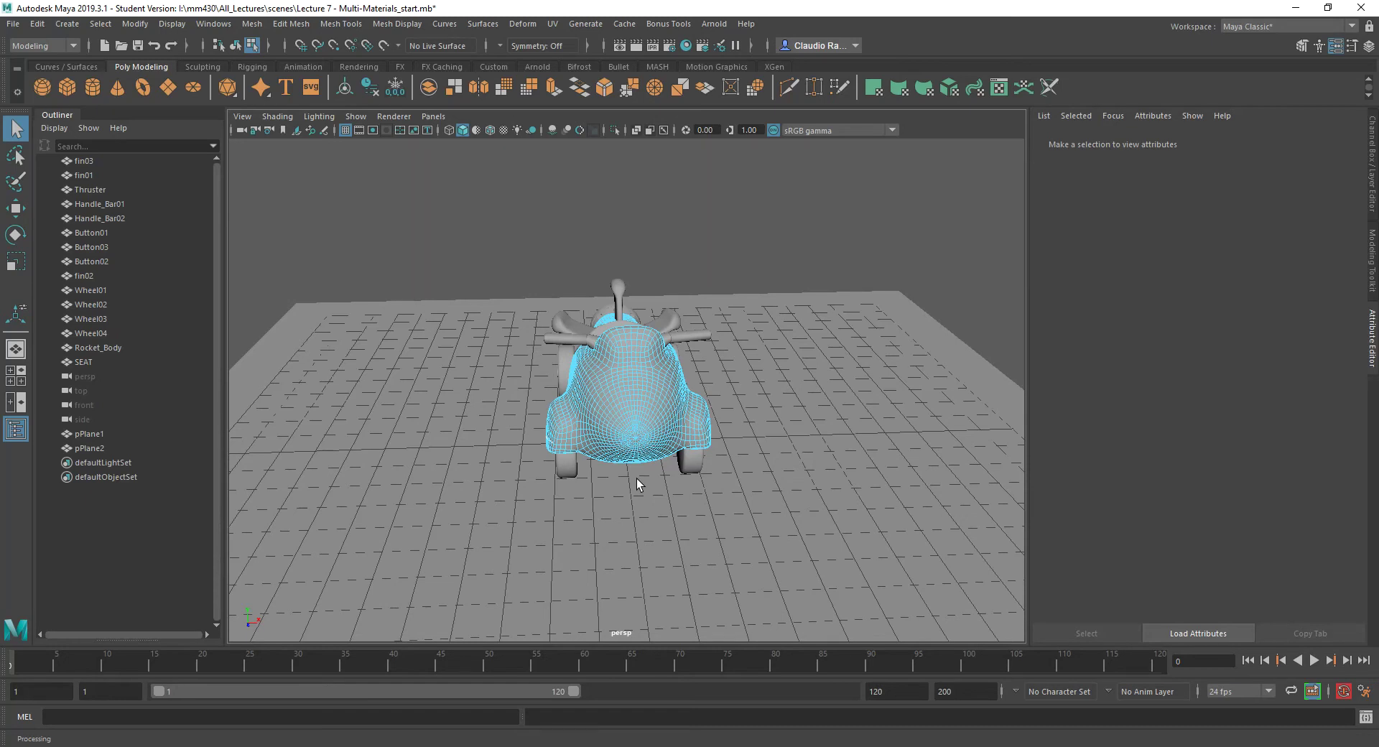
In face mode and the front view, select all Rocket_Body faces to the right of the vertical centre line.
right_drag(639, 365, 642, 408)
key(space)
key(space)
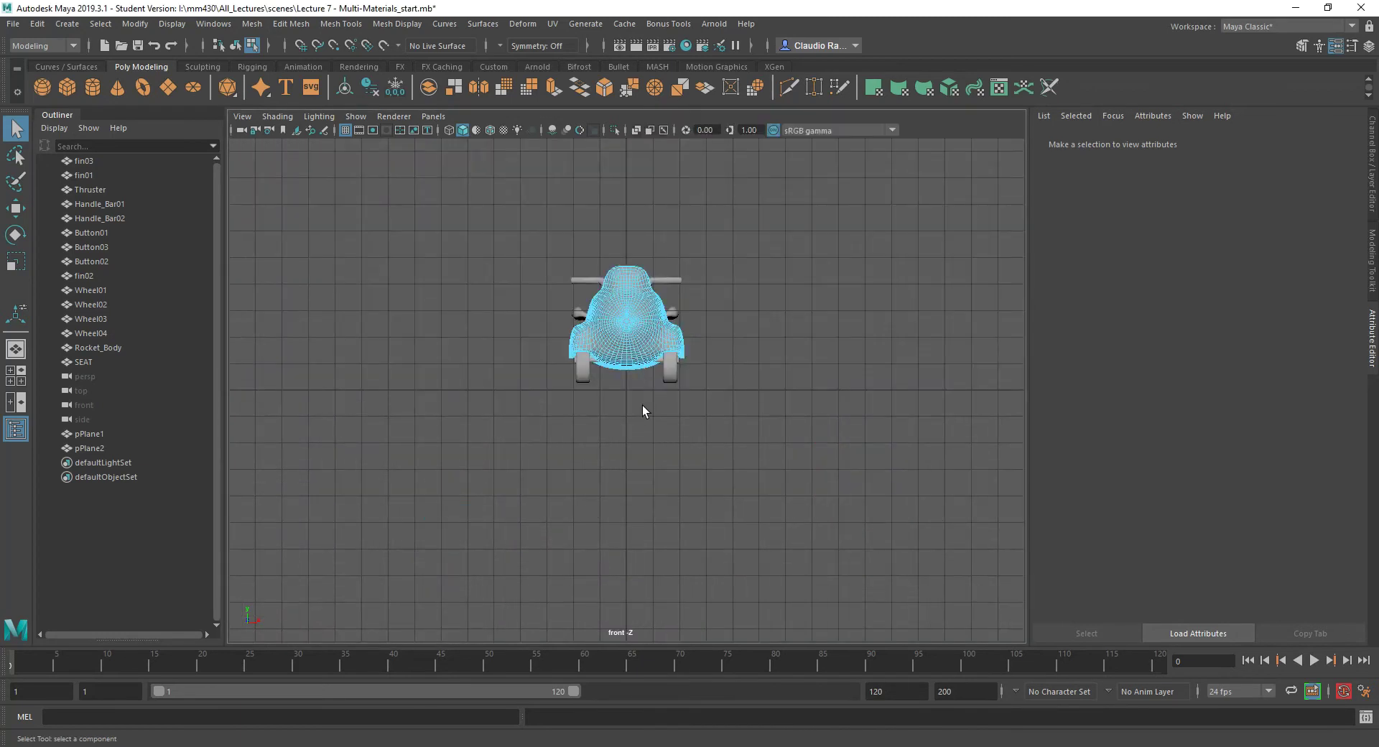
key(f)
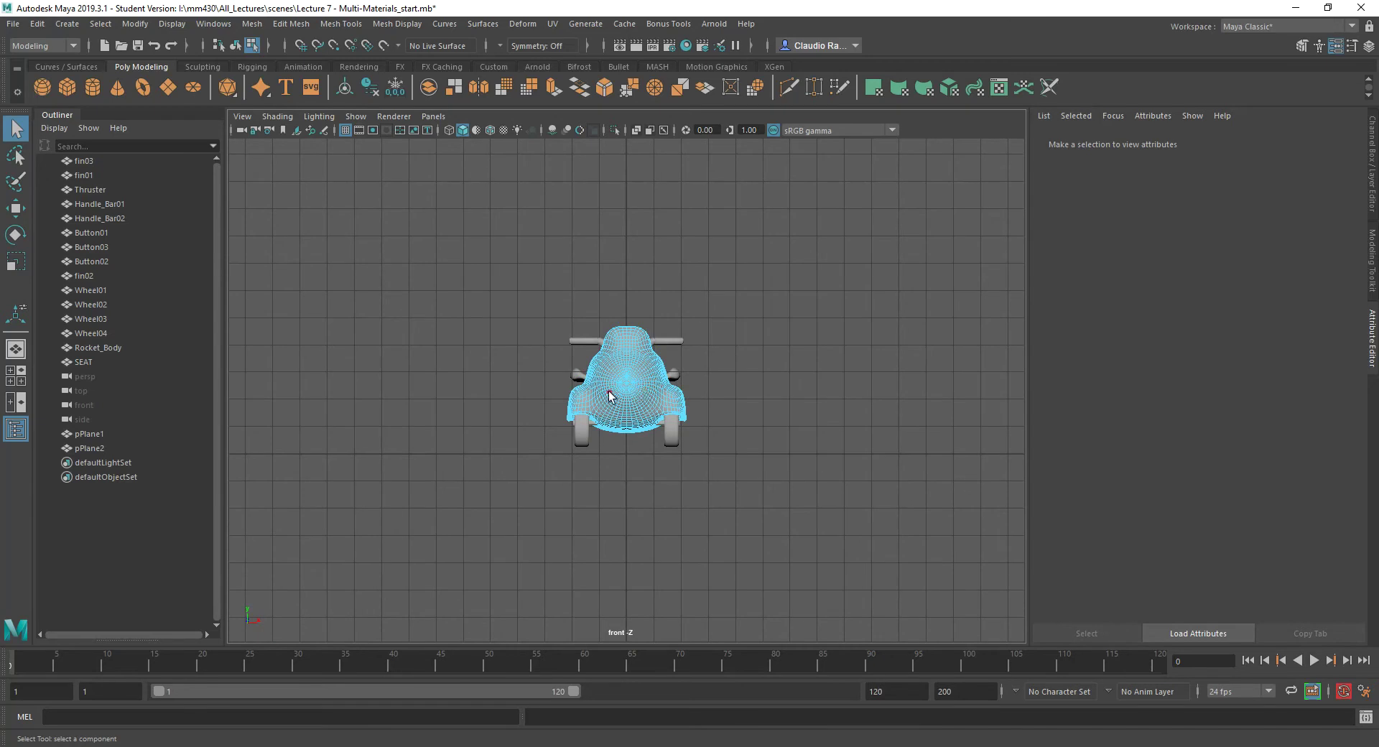
scroll(623, 385, up, 5)
scroll(626, 382, up, 2)
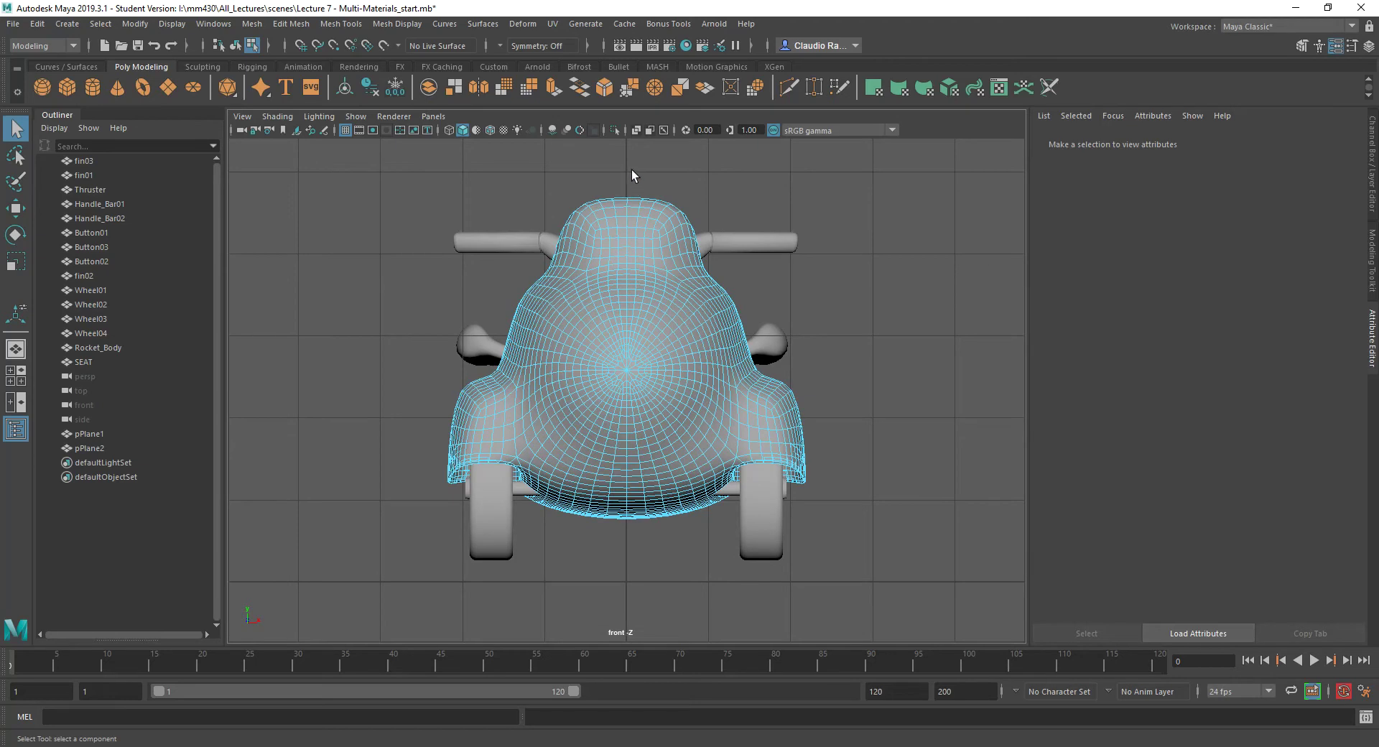
drag(630, 168, 828, 588)
Add the missed faces beside the centre line just above the nose to the half-body face selection.
scroll(628, 407, up, 2)
scroll(627, 406, up, 3)
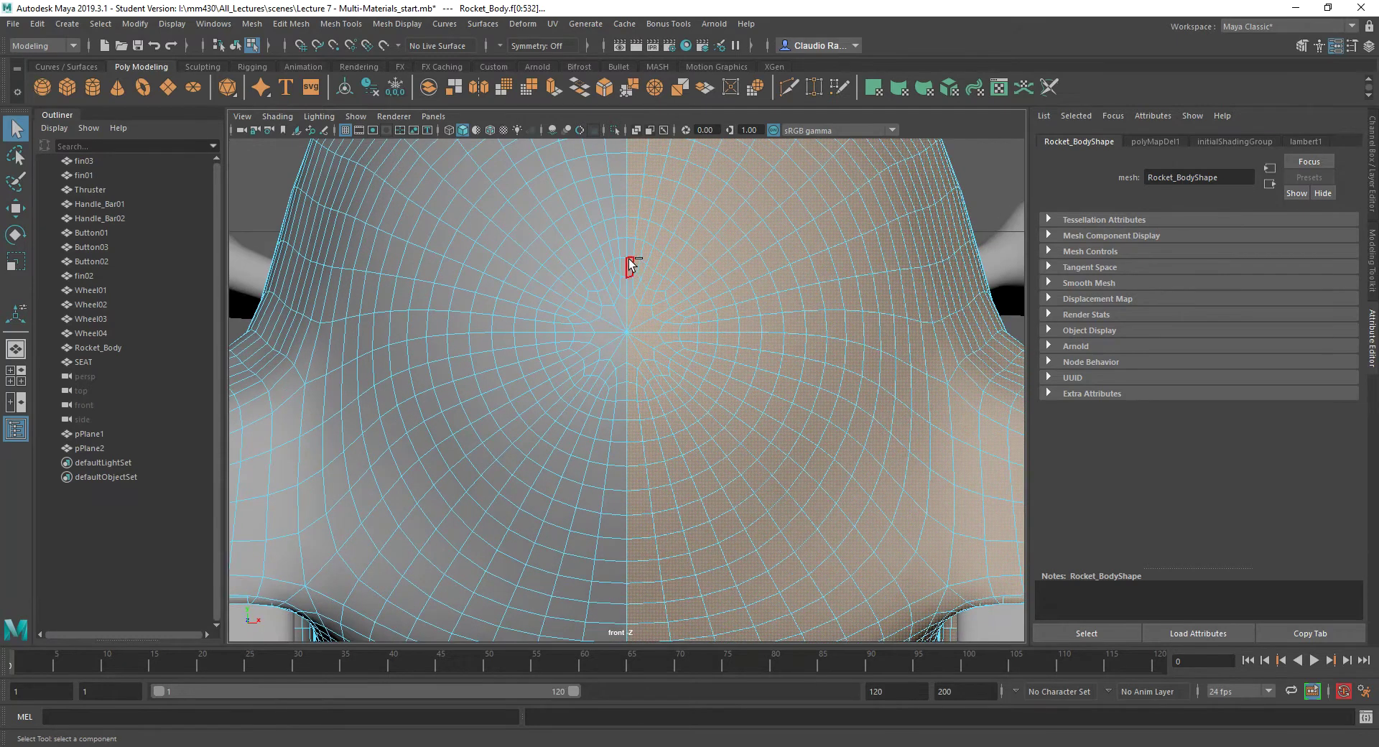
shift+click(631, 252)
shift+click(631, 276)
shift+click(631, 289)
scroll(702, 430, down, 5)
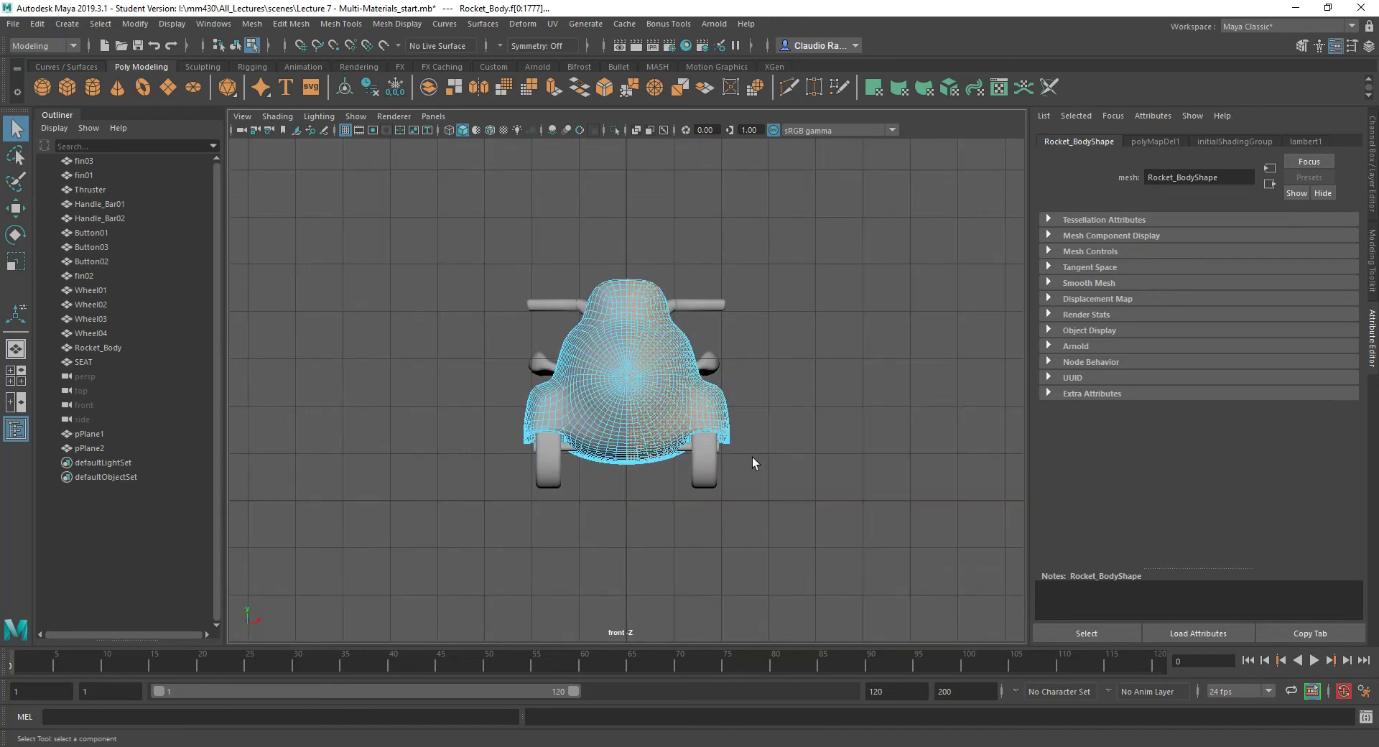
Return to the perspective view and assign a new Blinn material to the selected half of the rocket body.
key(space)
alt+drag(762, 309, 733, 289)
alt+right_drag(733, 290, 908, 286)
key(space)
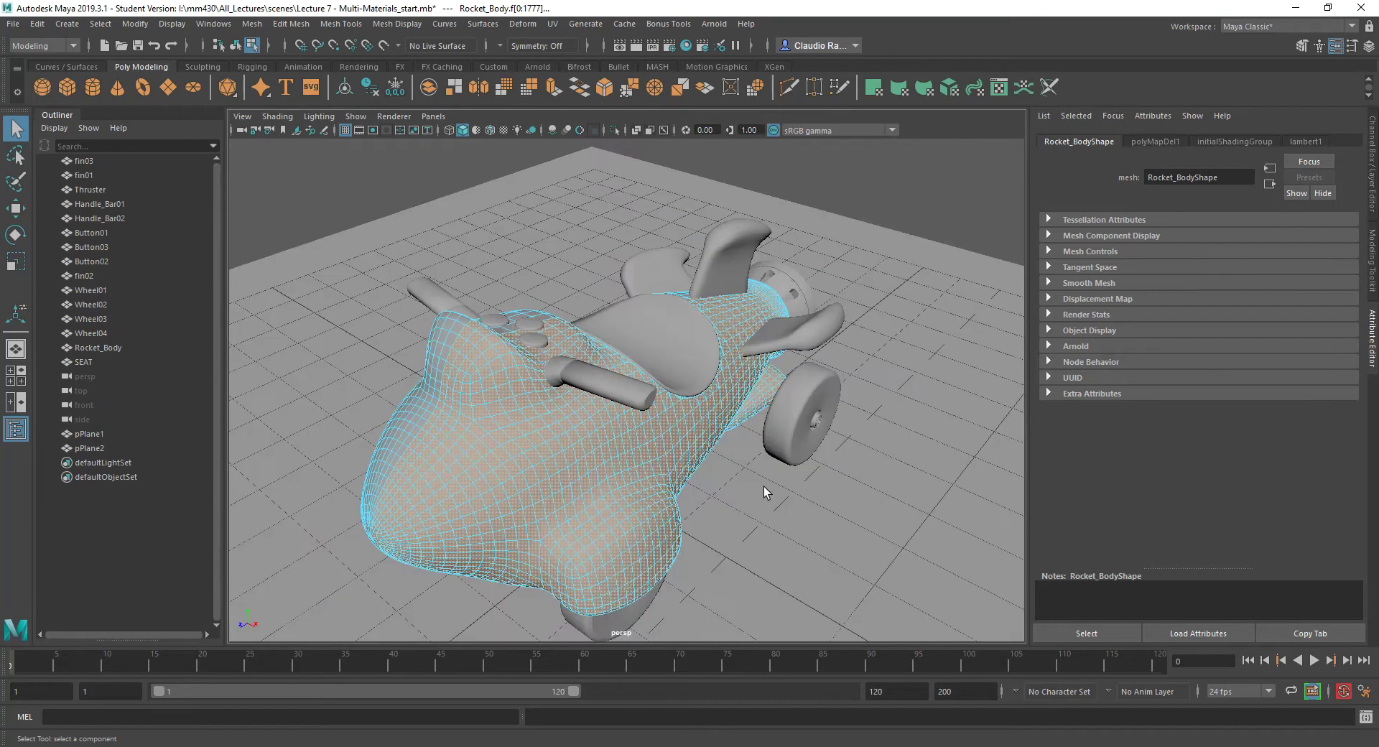
alt+drag(761, 497, 832, 466)
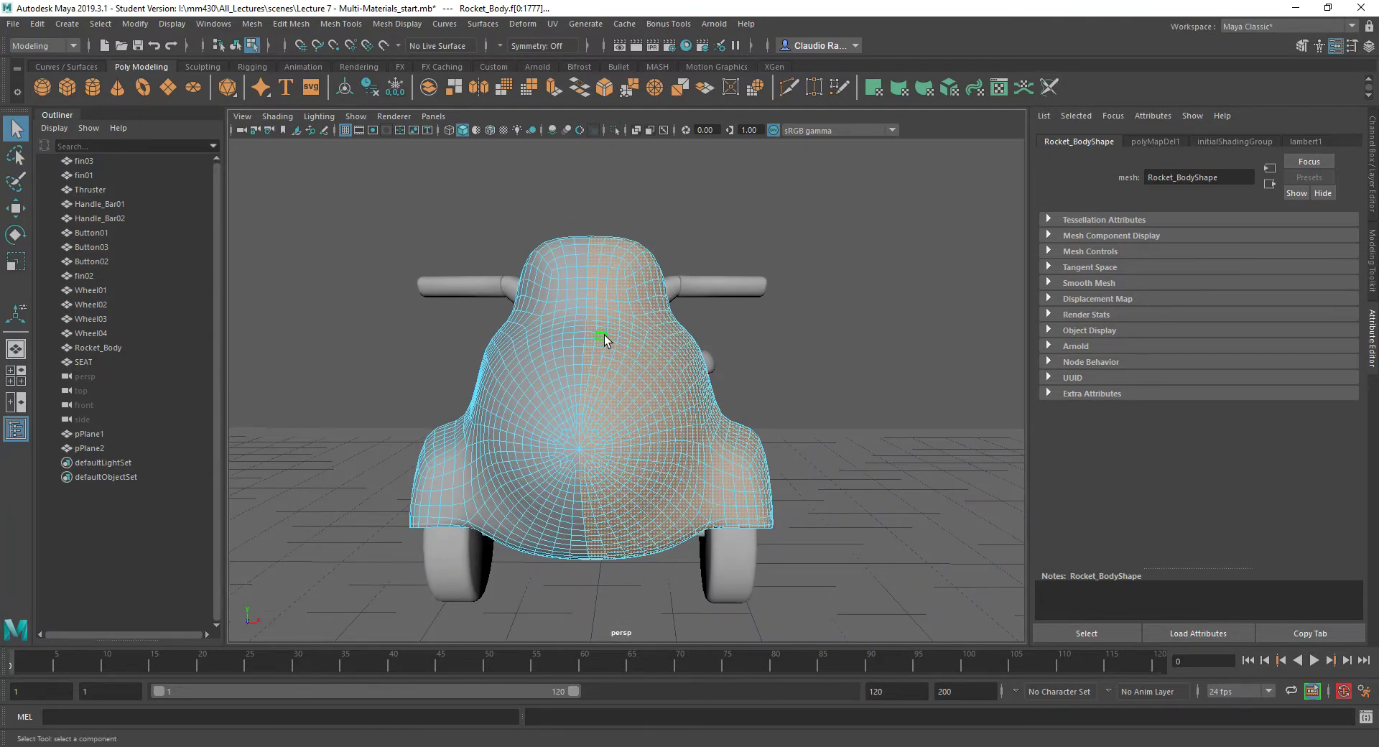
right_click(612, 311)
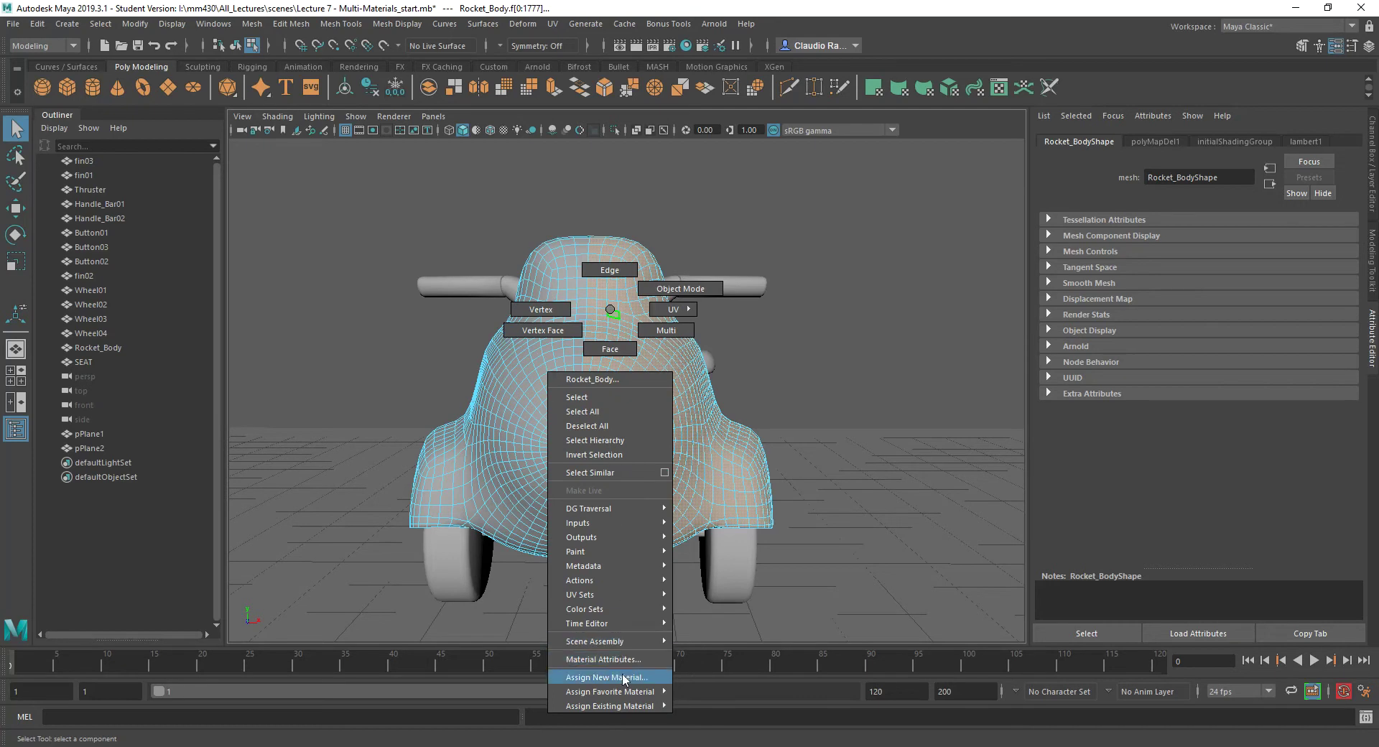
mouse_move(627, 693)
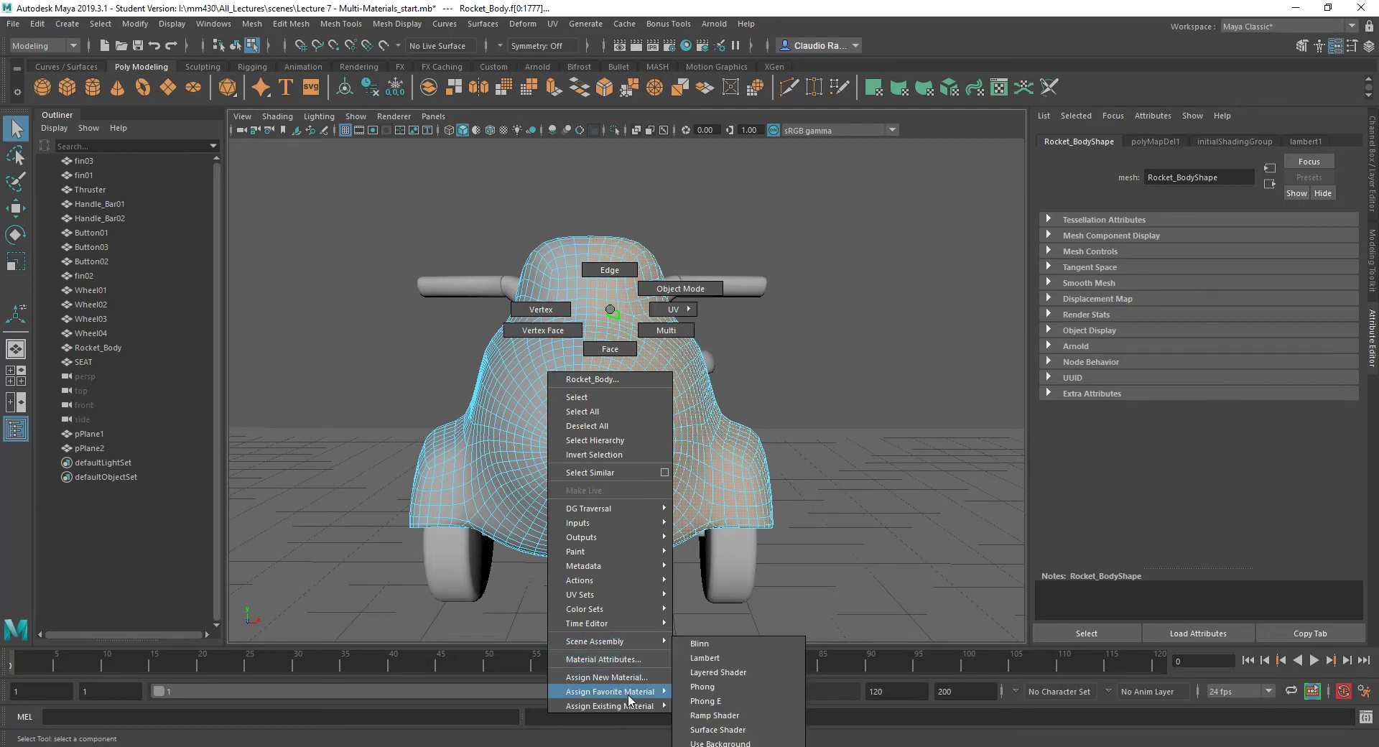
click(697, 645)
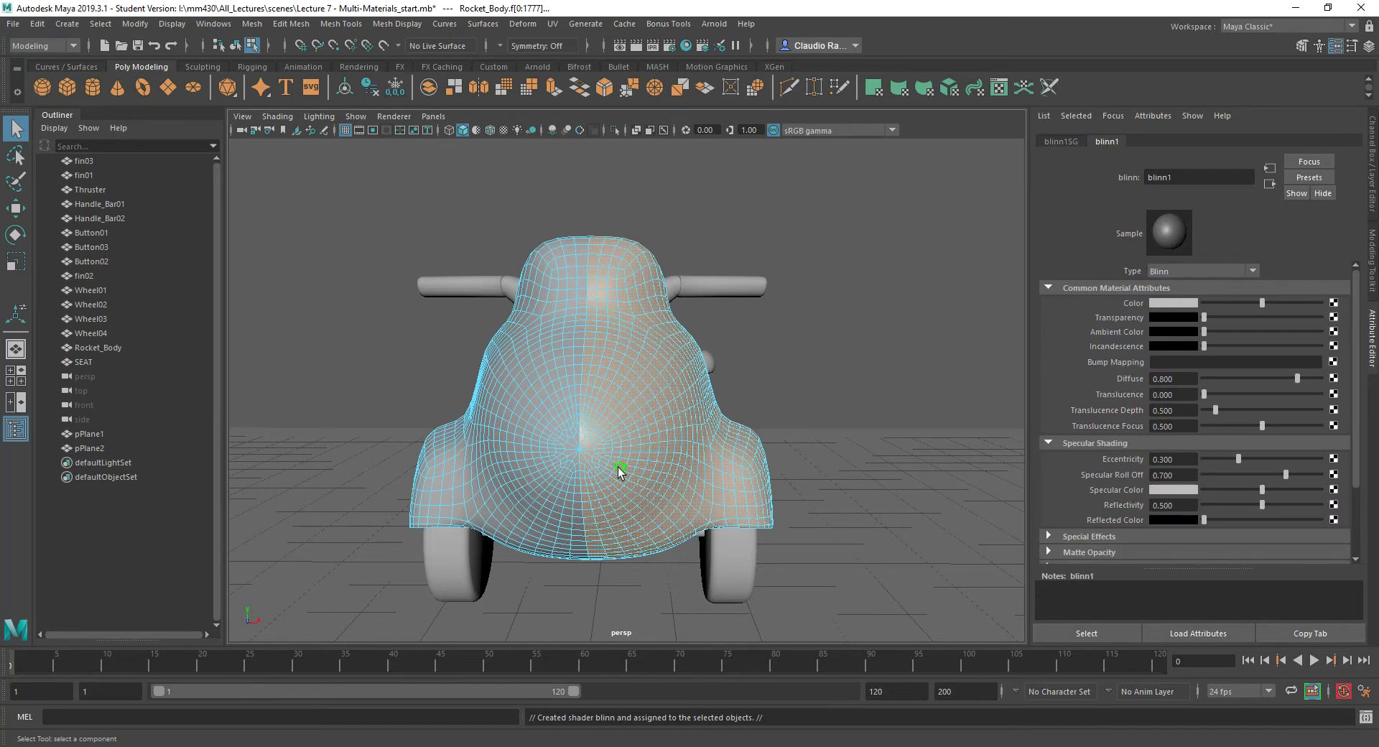
Rename the new Blinn material as LeftMat and set its colour to red.
mouse_move(618, 468)
alt+mouse_down()
mouse_move(641, 486)
mouse_move(631, 468)
alt+mouse_up()
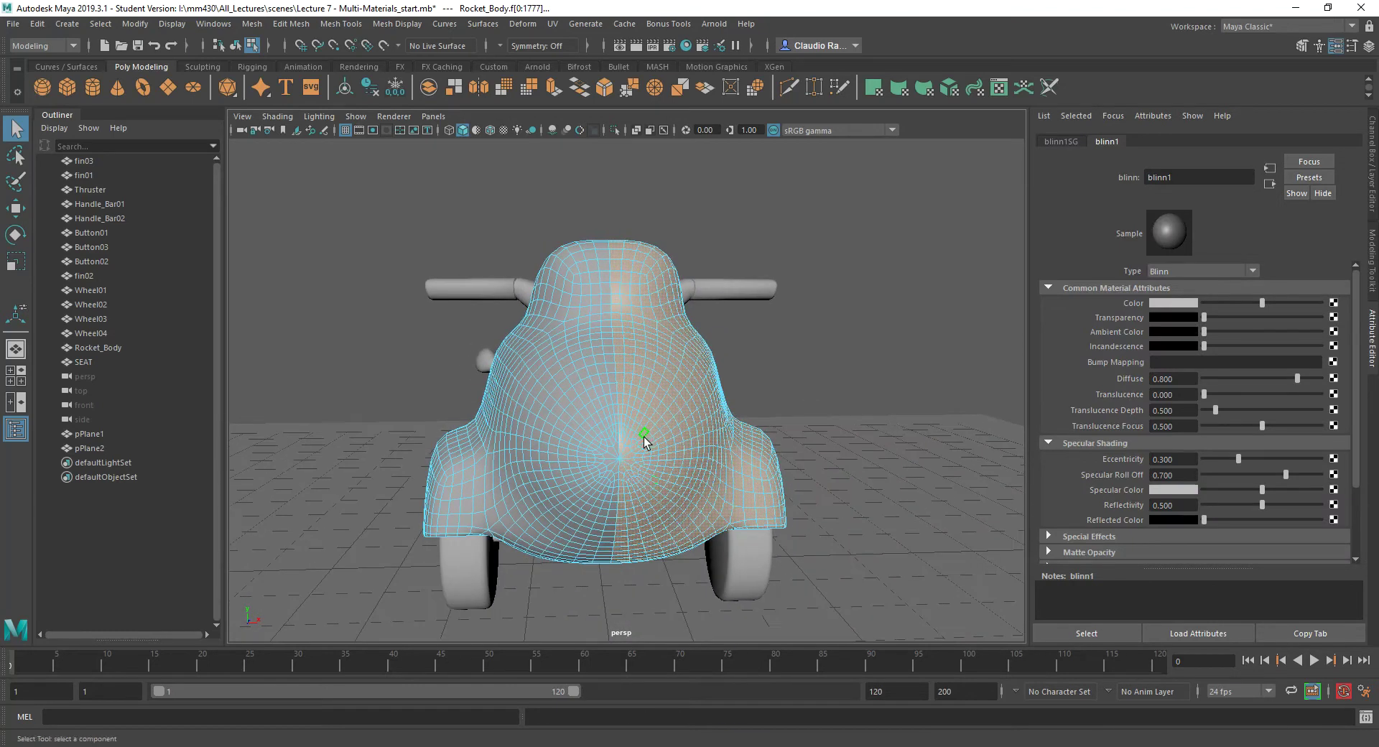
alt+drag(653, 419, 585, 293)
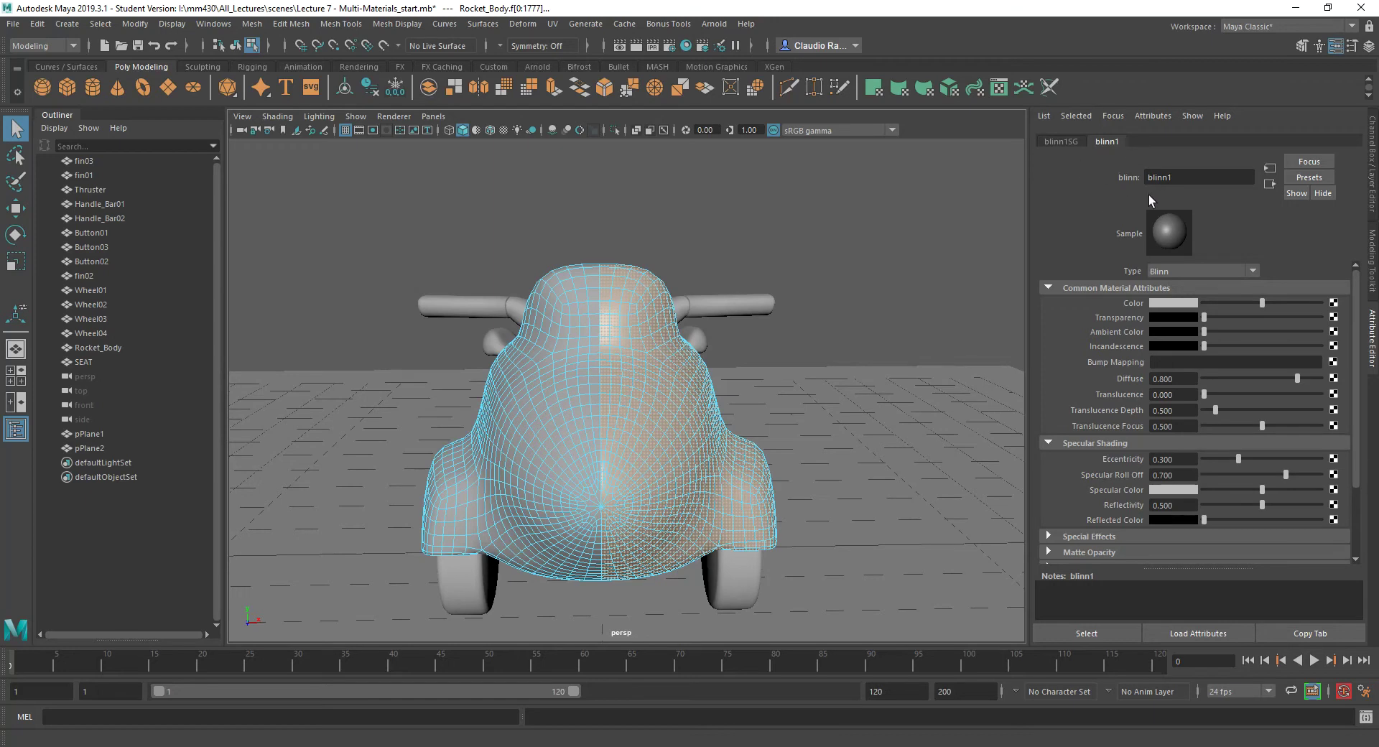
double_click(1175, 179)
text(LeftMat)
click(1180, 300)
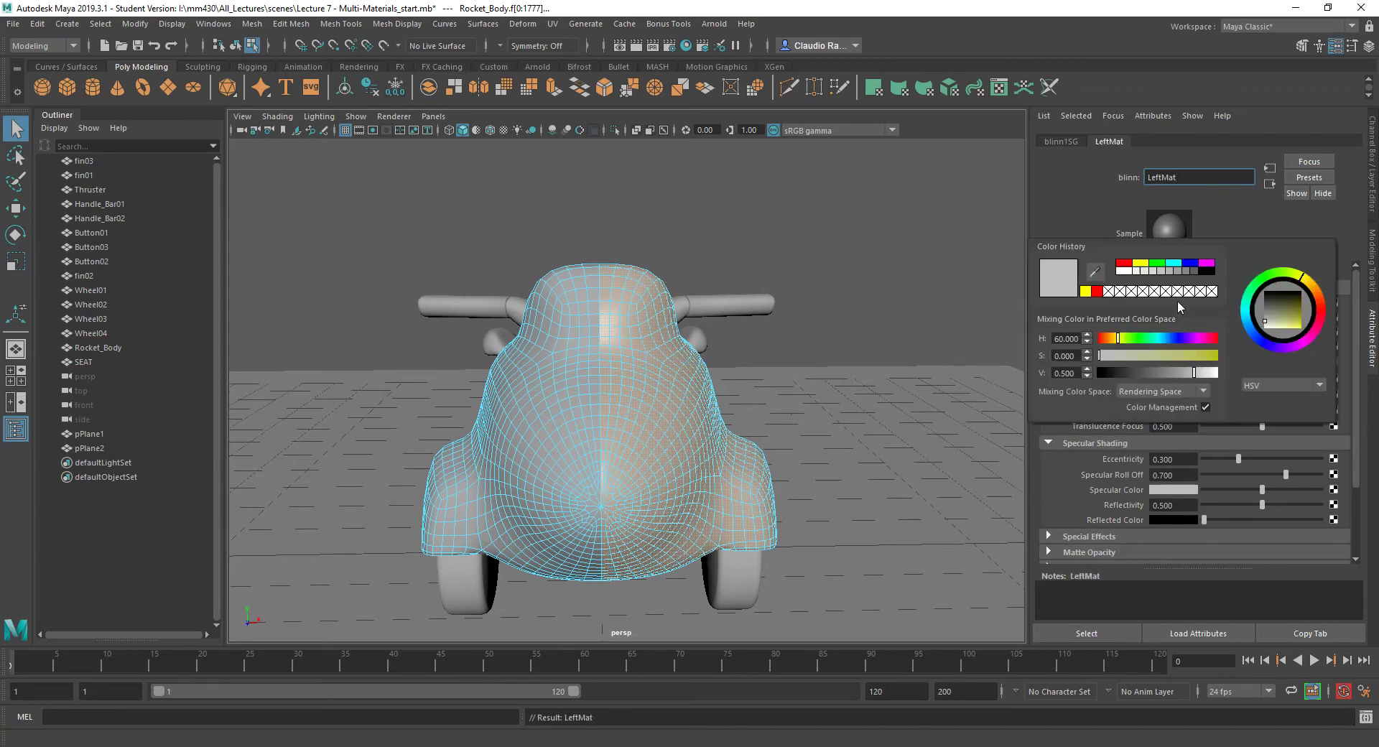
click(1098, 291)
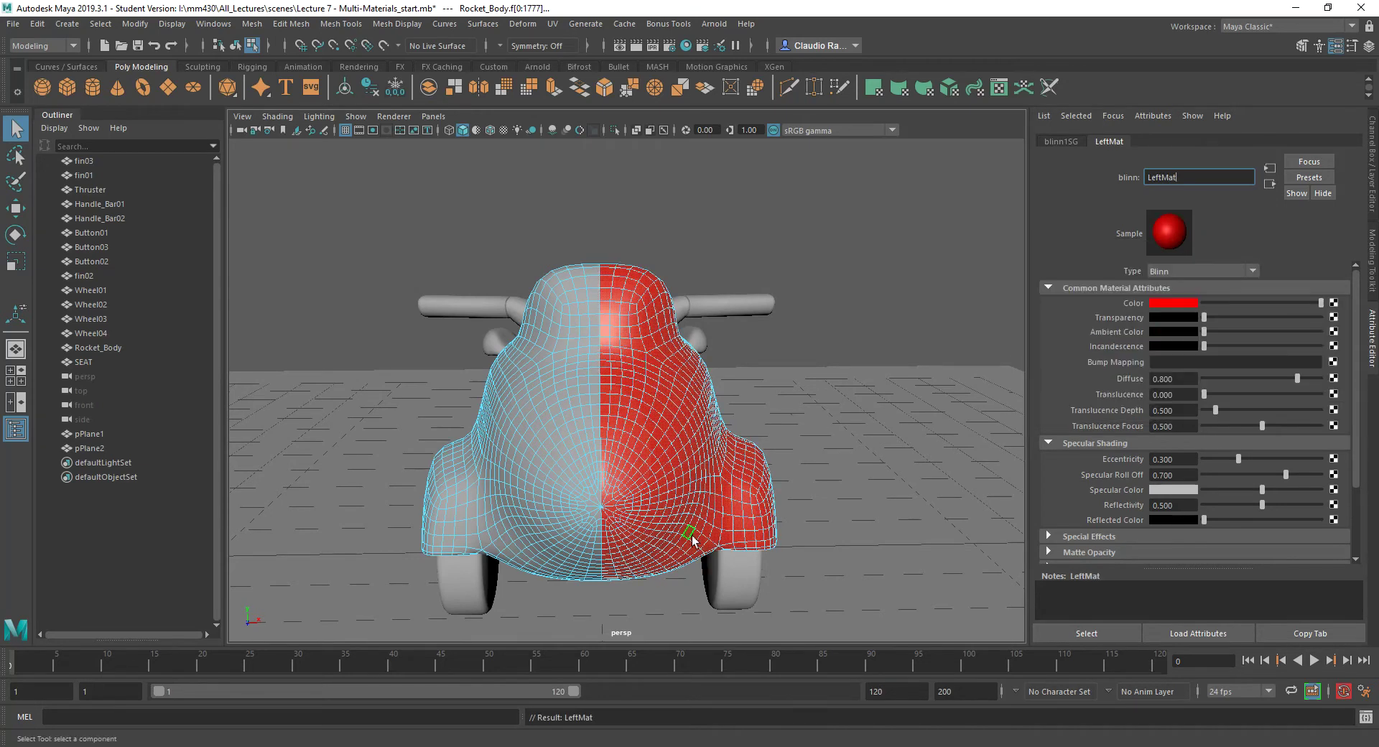
mouse_move(821, 520)
alt+mouse_down()
mouse_move(705, 548)
mouse_move(662, 538)
mouse_move(896, 502)
mouse_move(816, 542)
mouse_move(825, 518)
alt+mouse_up()
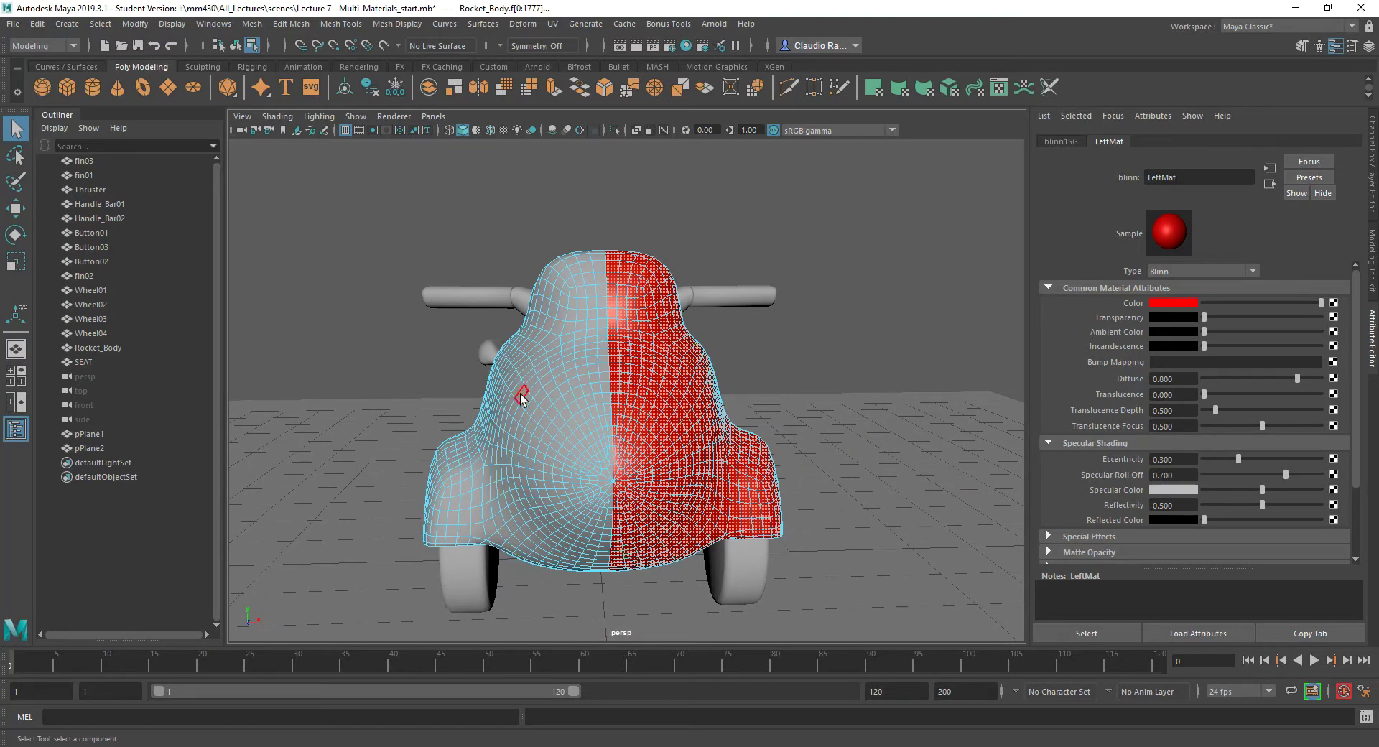
Invert the face selection and assign a second new Blinn material to the other half of the rocket body.
click(106, 24)
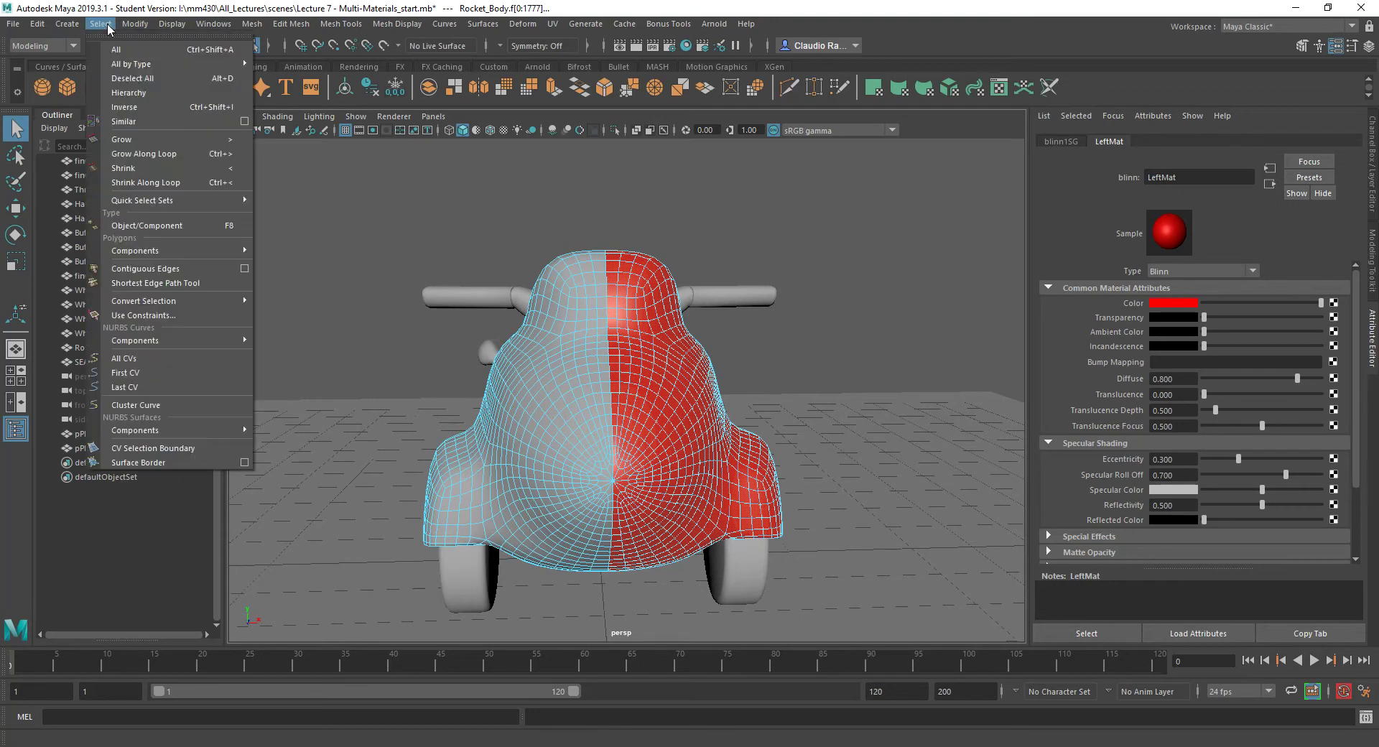
click(140, 107)
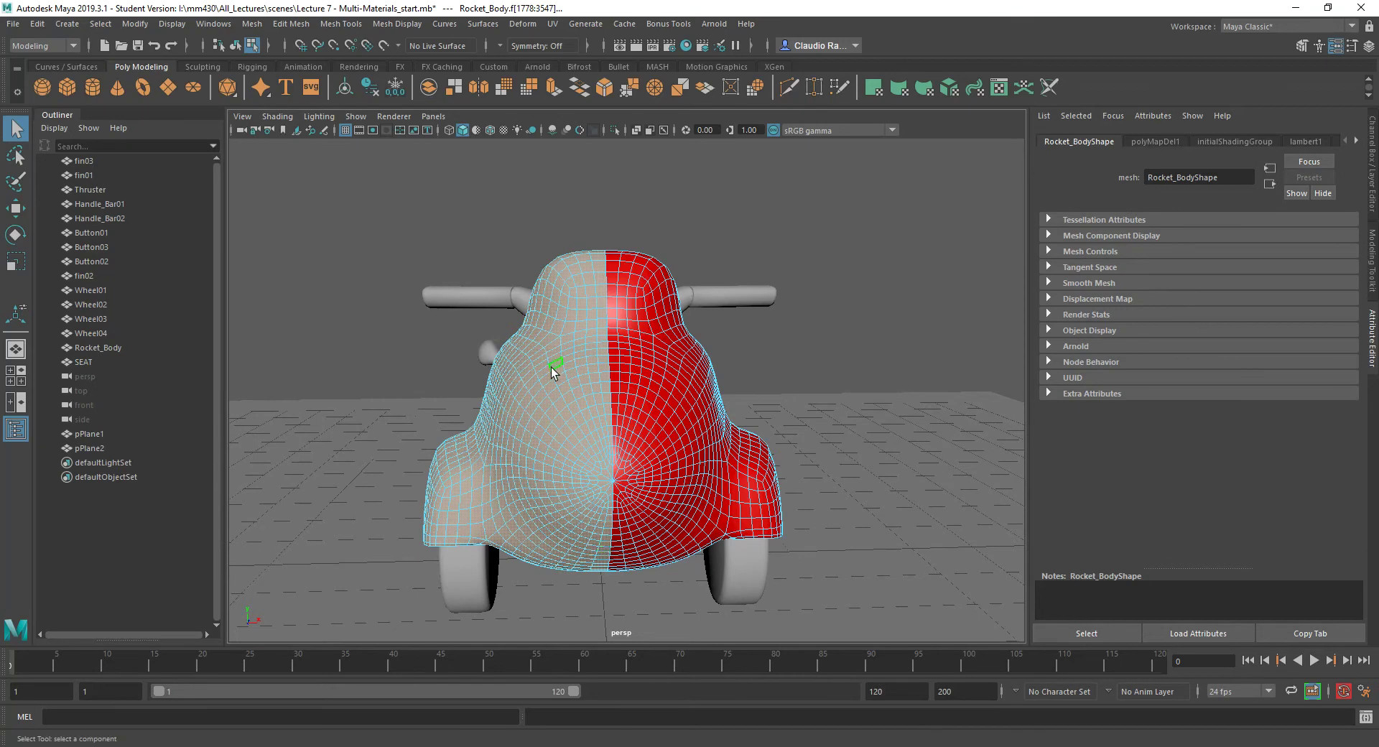
right_click(558, 342)
right_drag(558, 342, 653, 641)
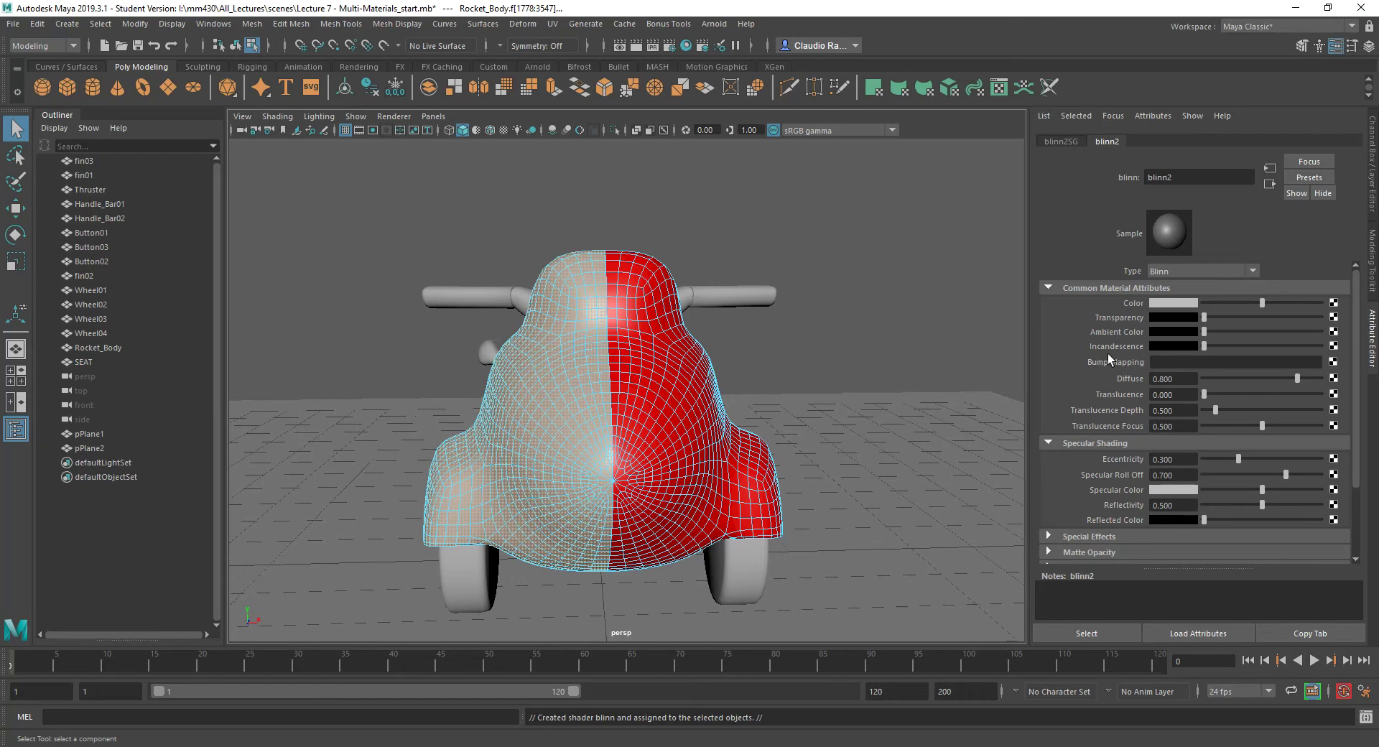
Set the second Blinn material's colour to yellow and check both body halves from several angles.
click(1181, 303)
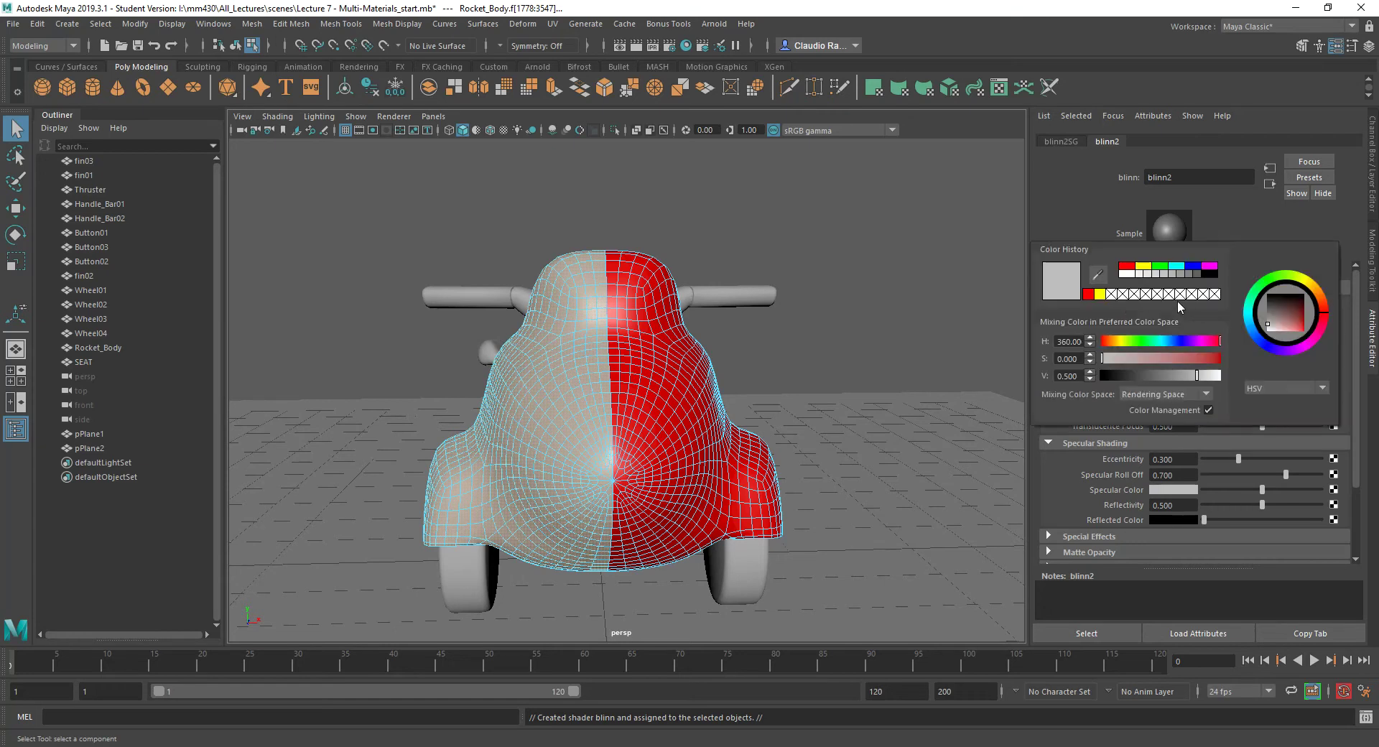
click(1101, 296)
alt+drag(580, 556, 611, 559)
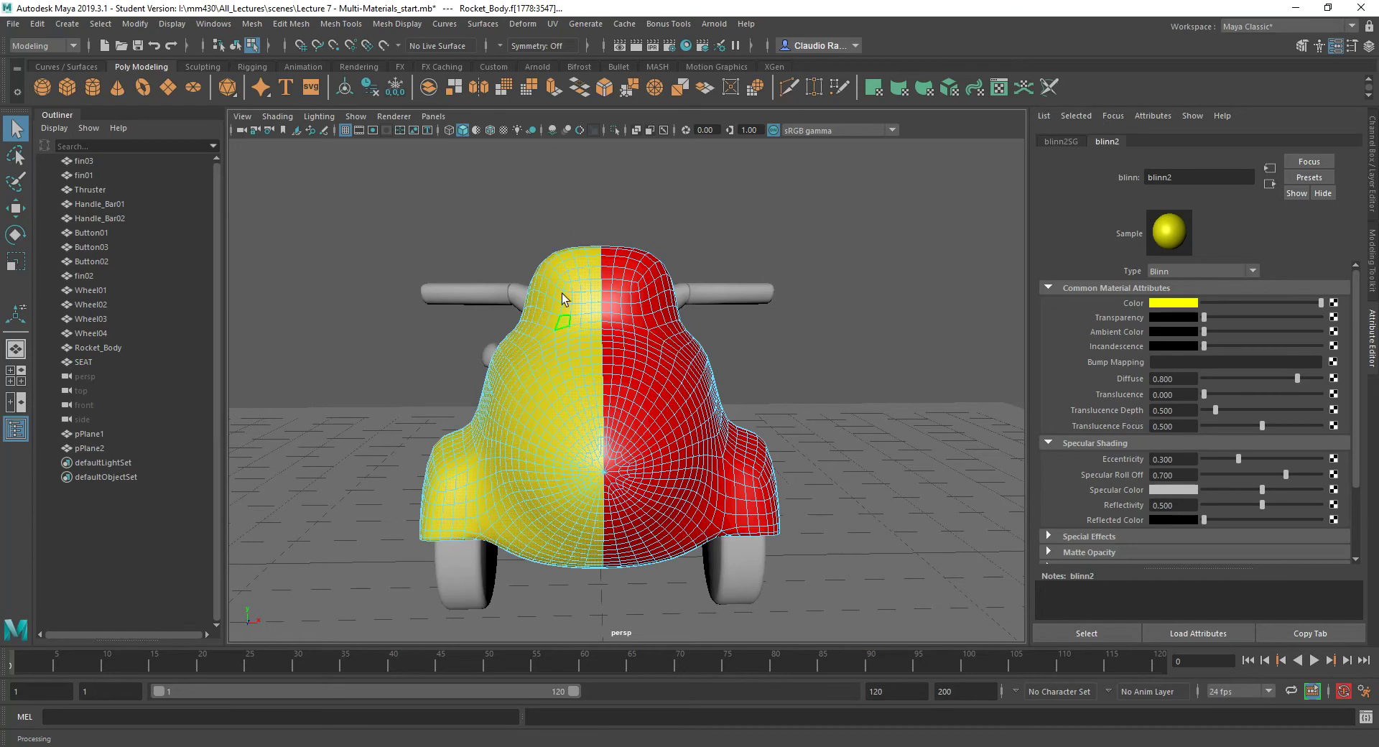
alt+drag(639, 511, 339, 627)
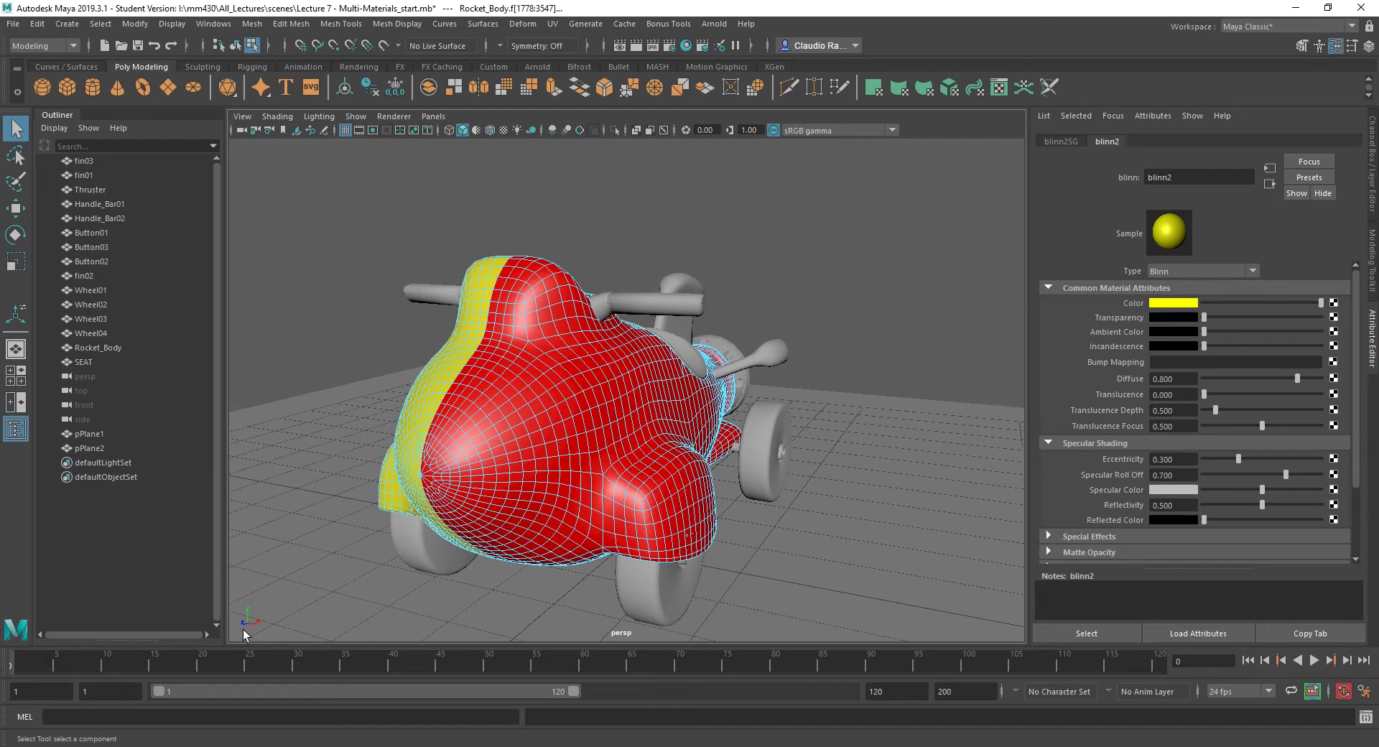
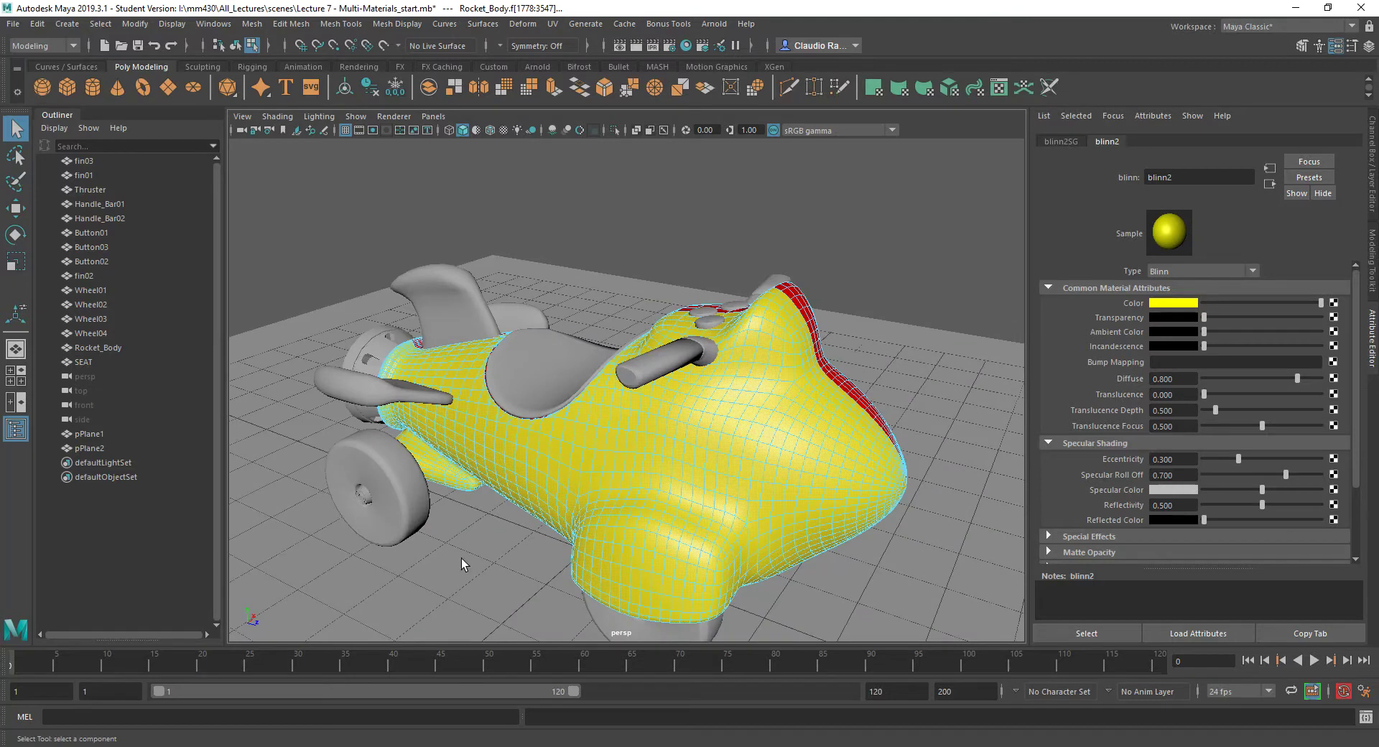
alt+drag(467, 522, 731, 596)
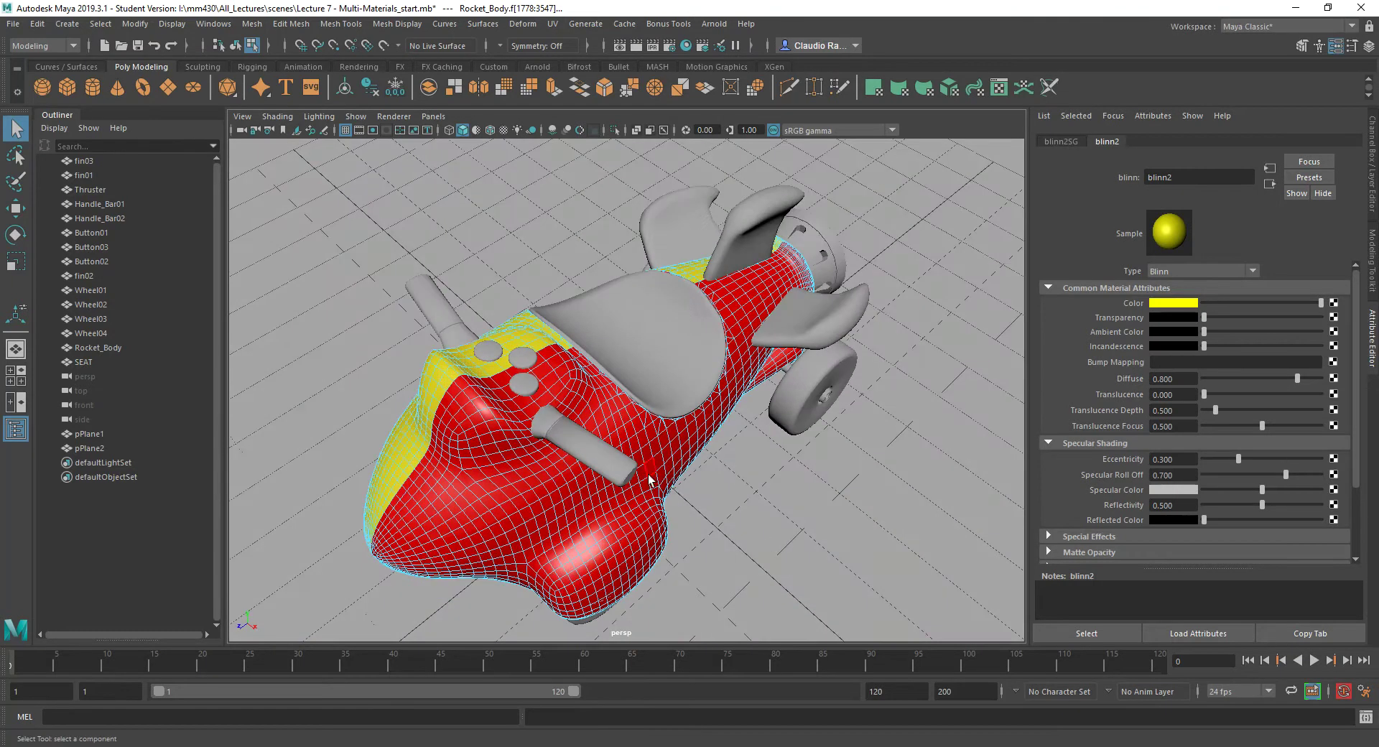
alt+drag(766, 541, 744, 460)
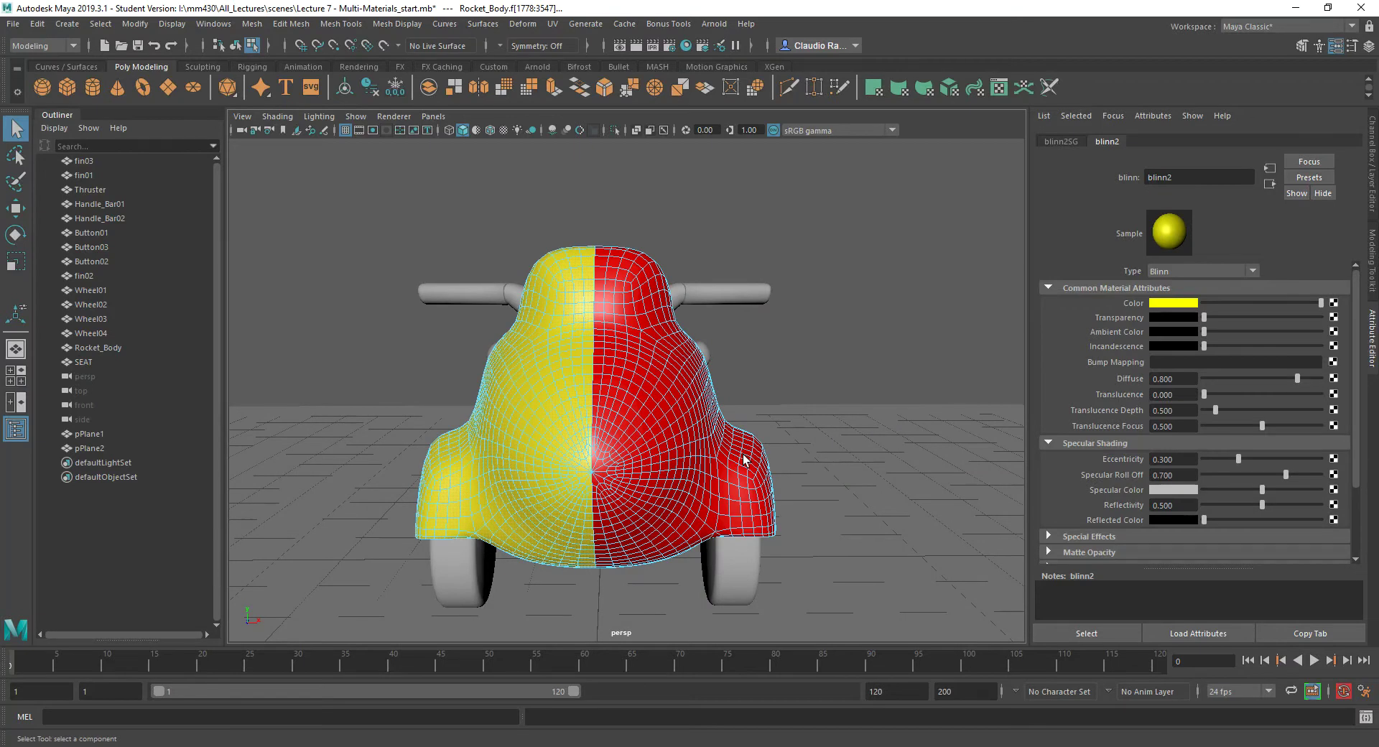
Rename the yellow Blinn material as RightMat.
alt+drag(744, 459, 859, 393)
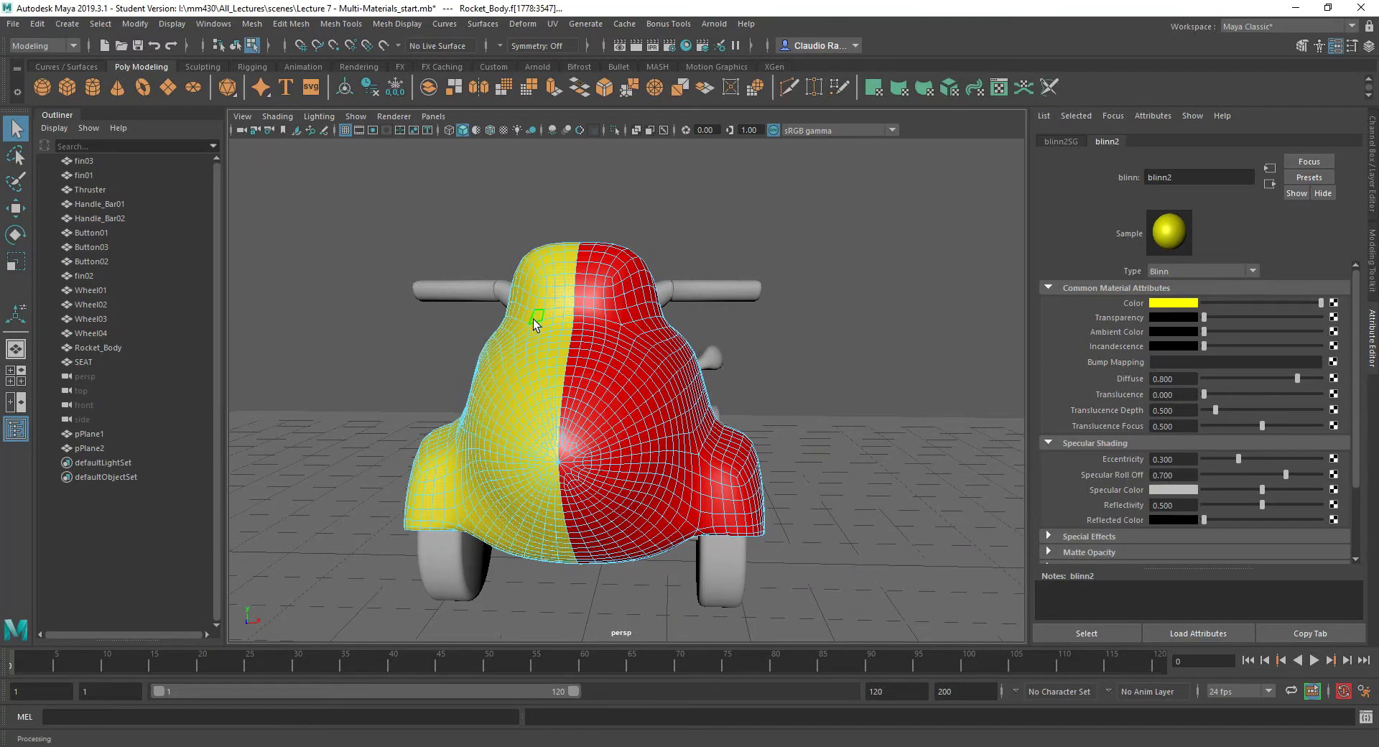
alt+drag(516, 460, 525, 305)
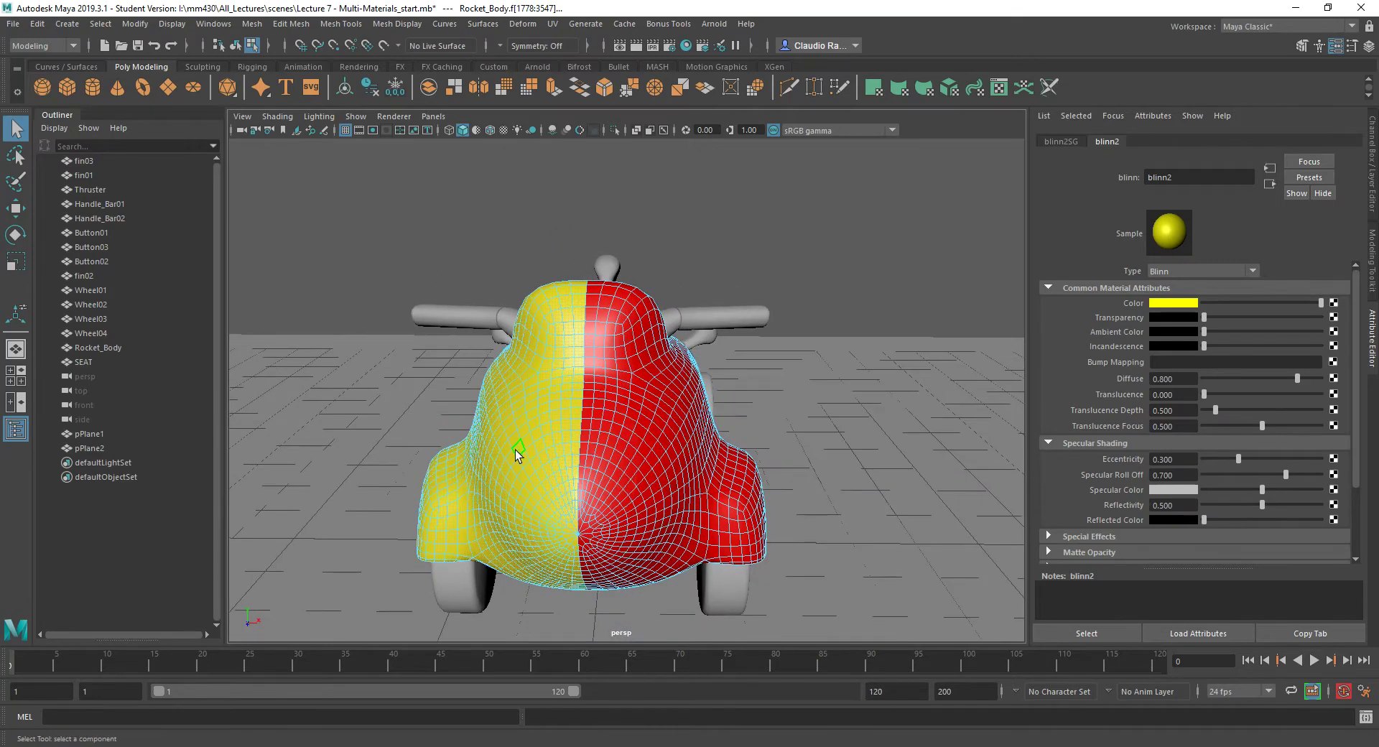
double_click(1168, 182)
text(Righ)
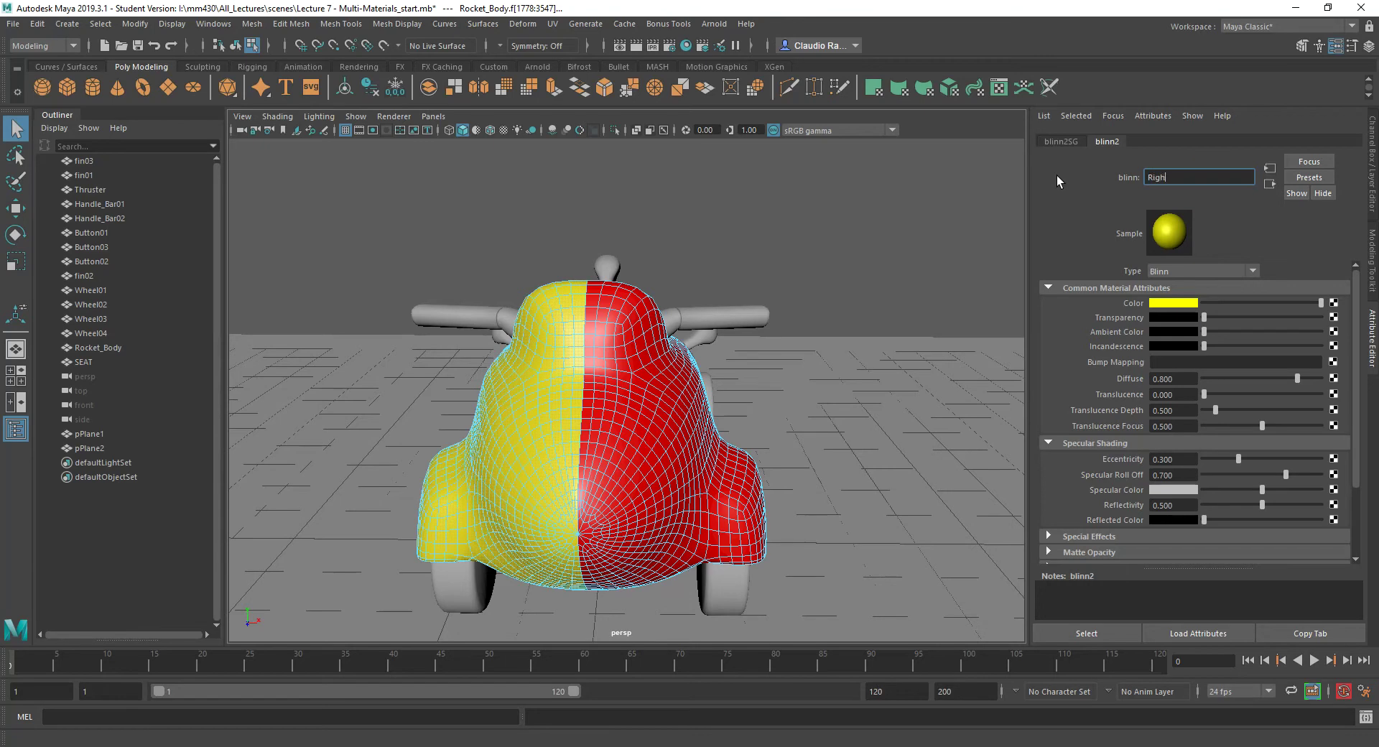
text(tMat)
key(Return)
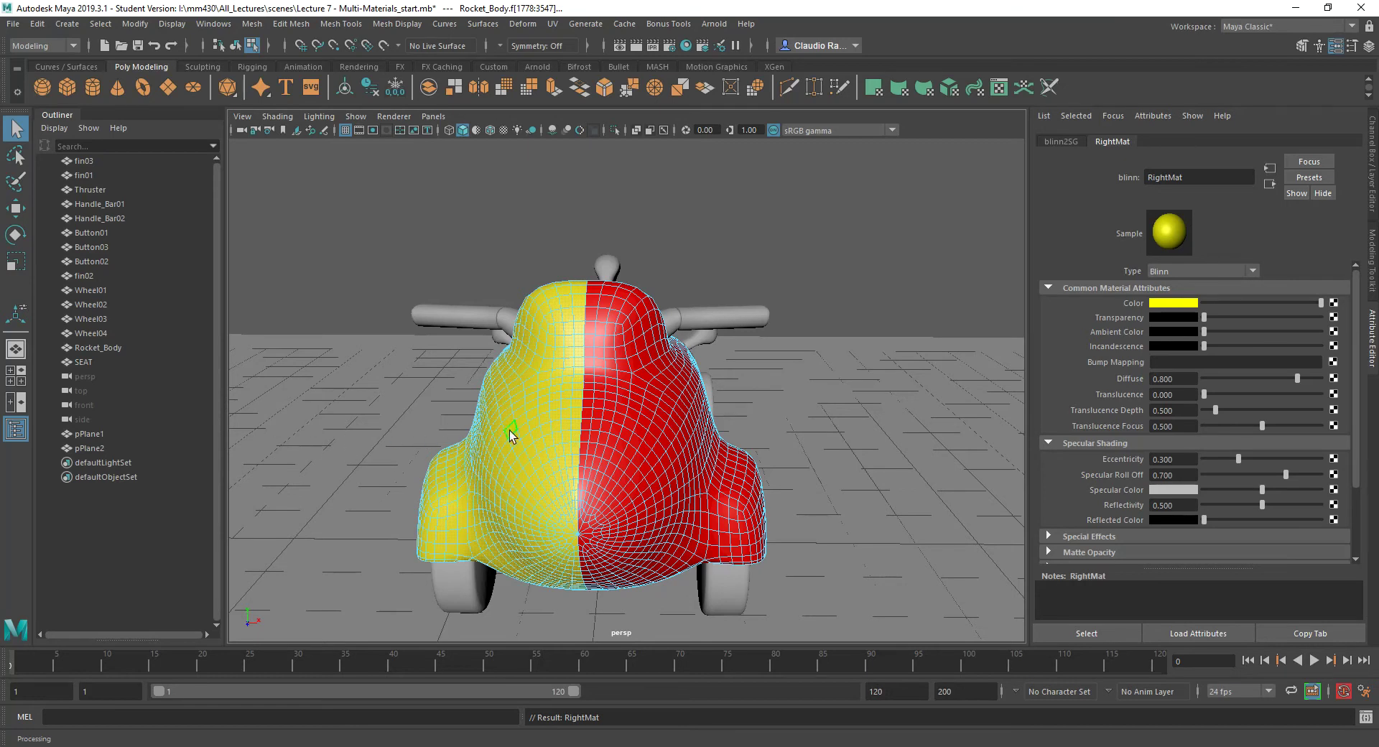
Open the UV Editor and place its window beside the yellow half of the rocket body.
click(552, 24)
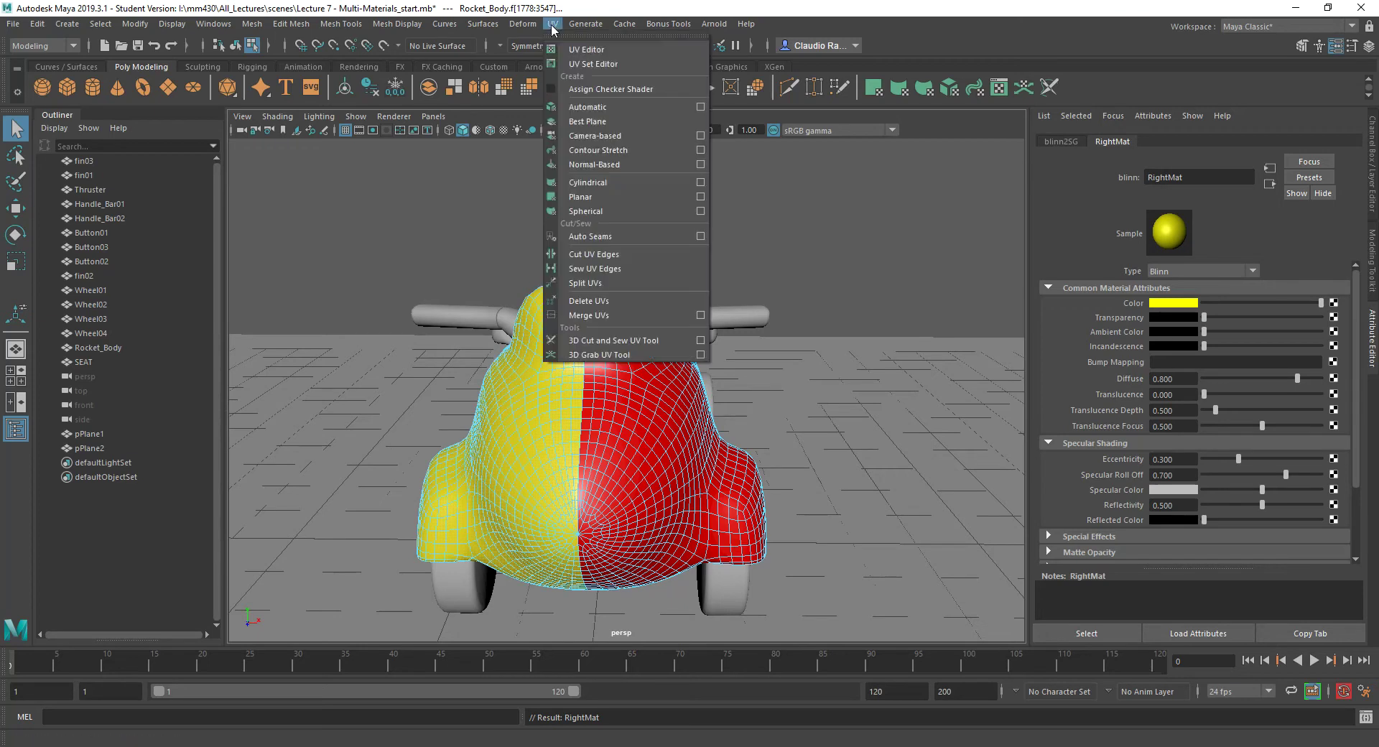
click(575, 50)
drag(579, 117, 1129, 102)
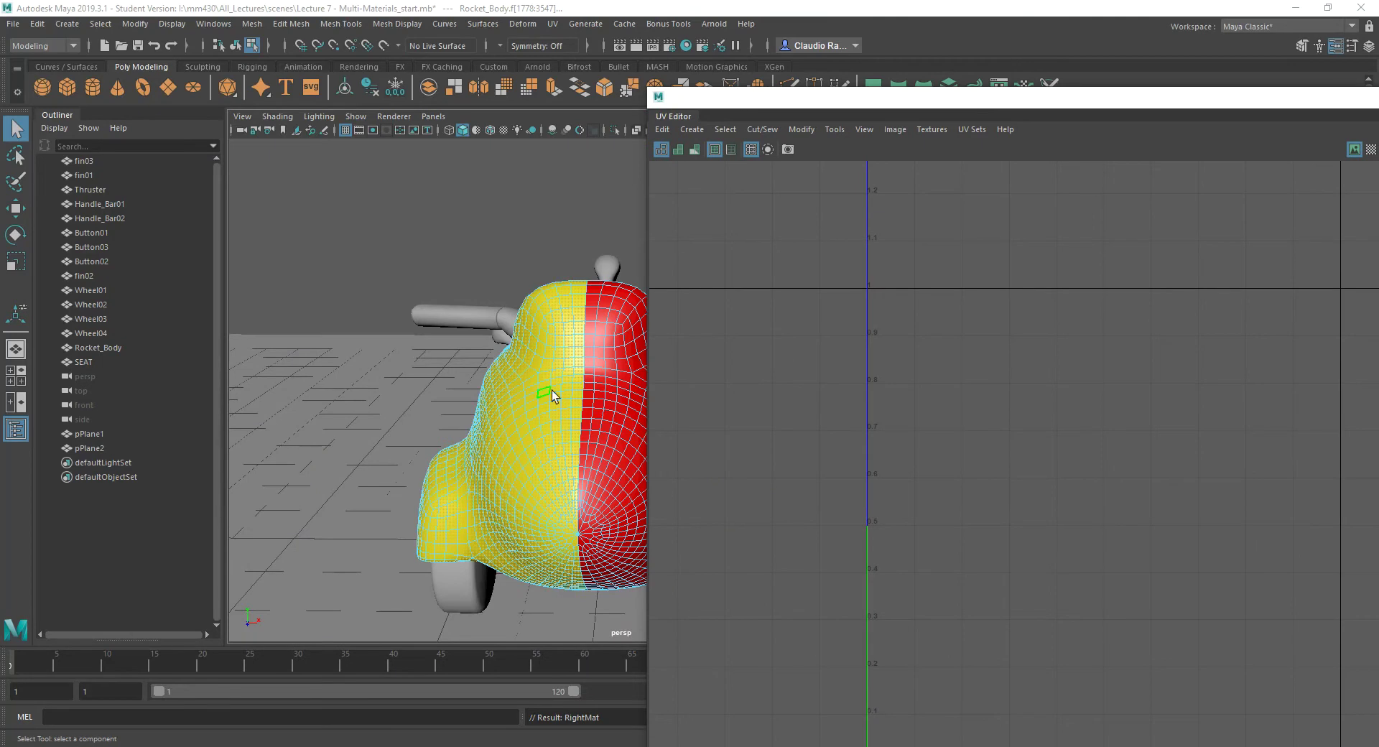
drag(749, 99, 695, 84)
click(635, 114)
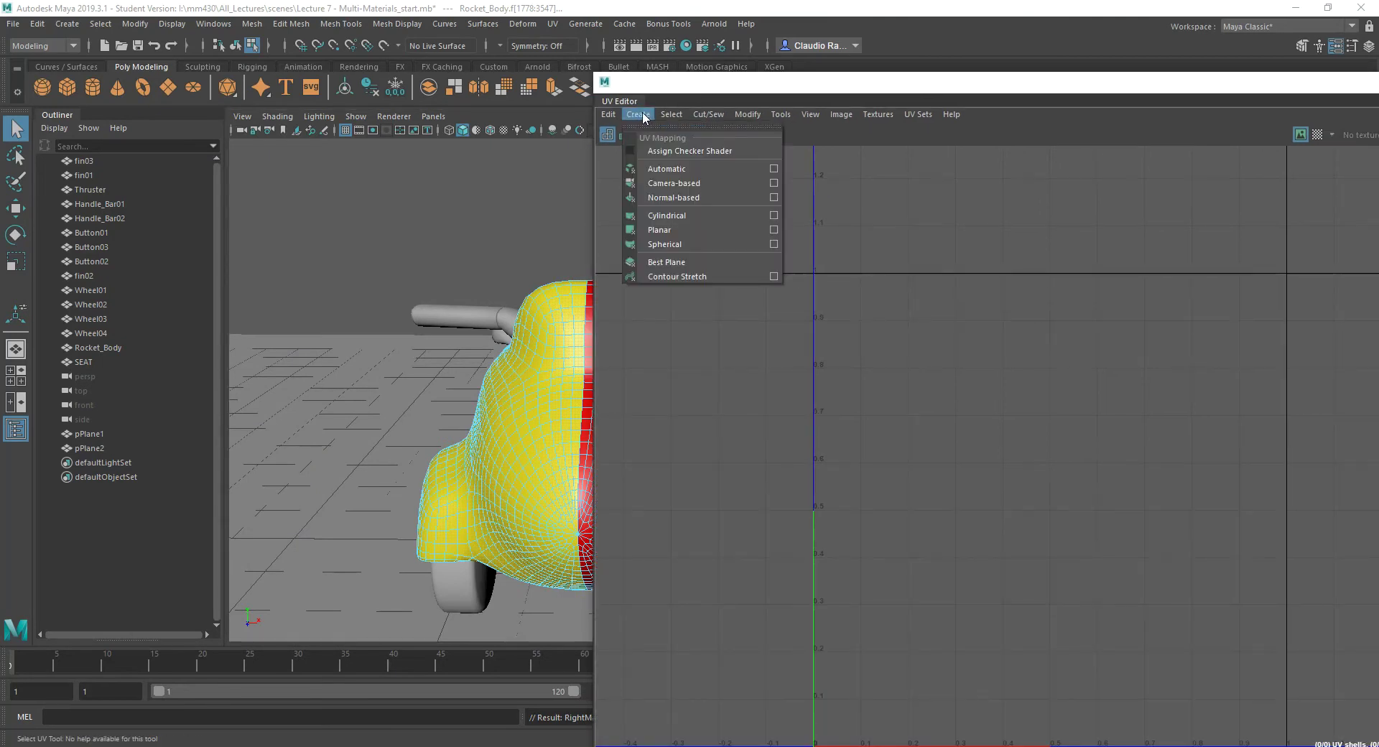
mouse_move(672, 115)
click(595, 9)
click(552, 24)
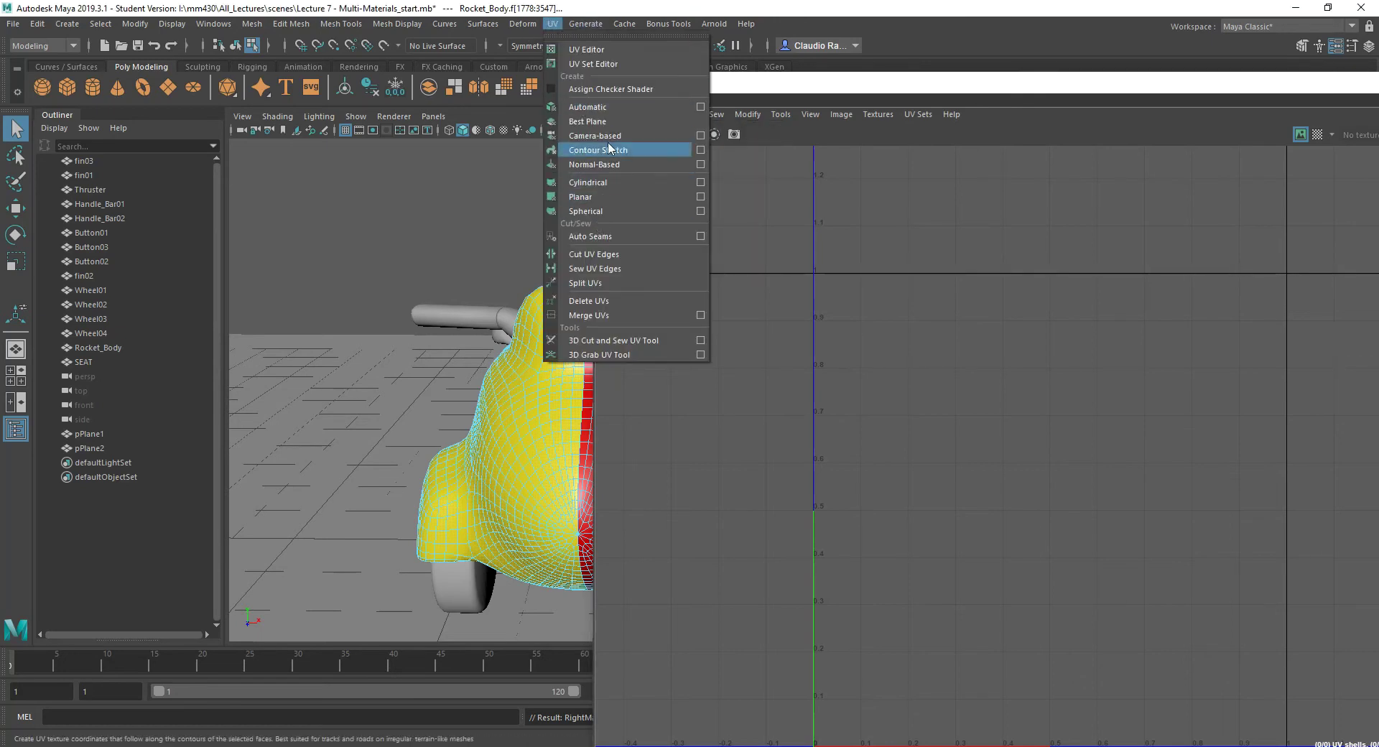
click(803, 85)
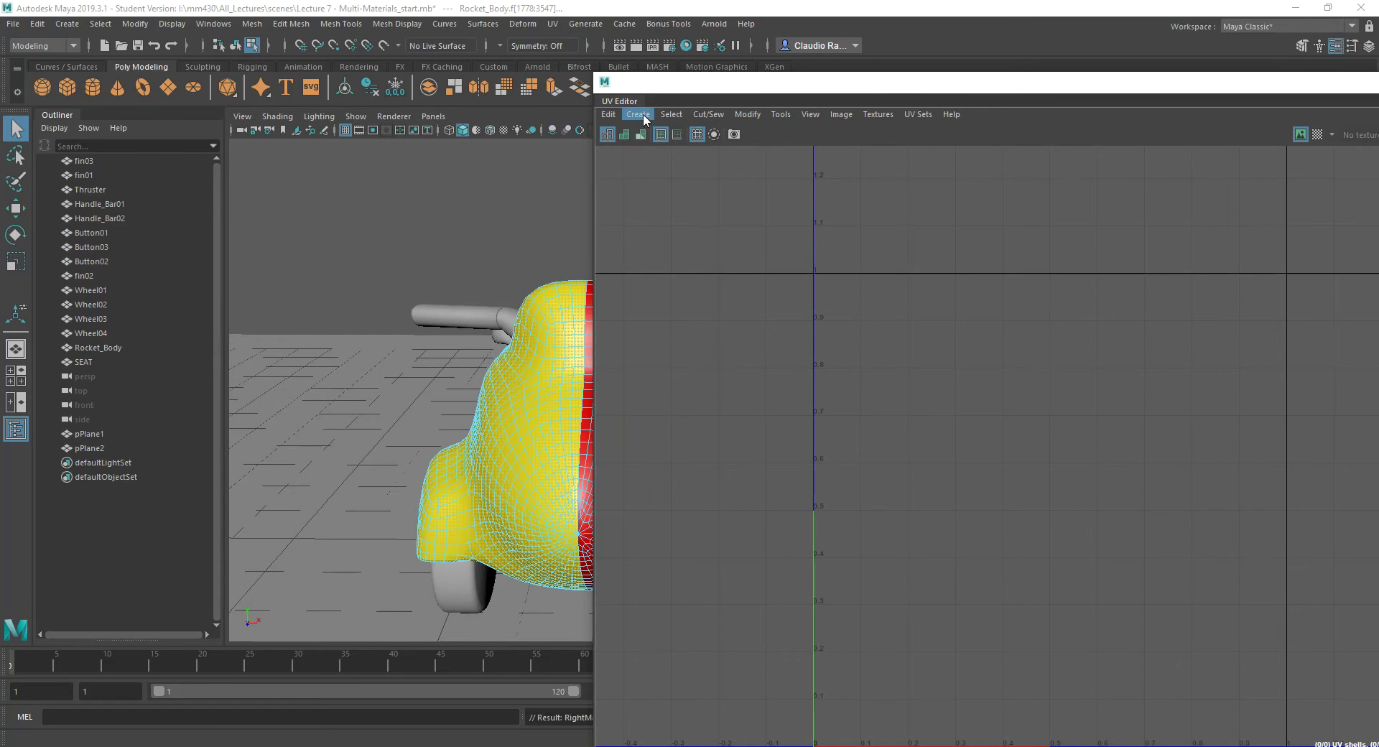
Apply a planar UV projection to the yellow half, projected from the X axis and fitted to the bounding box.
click(639, 115)
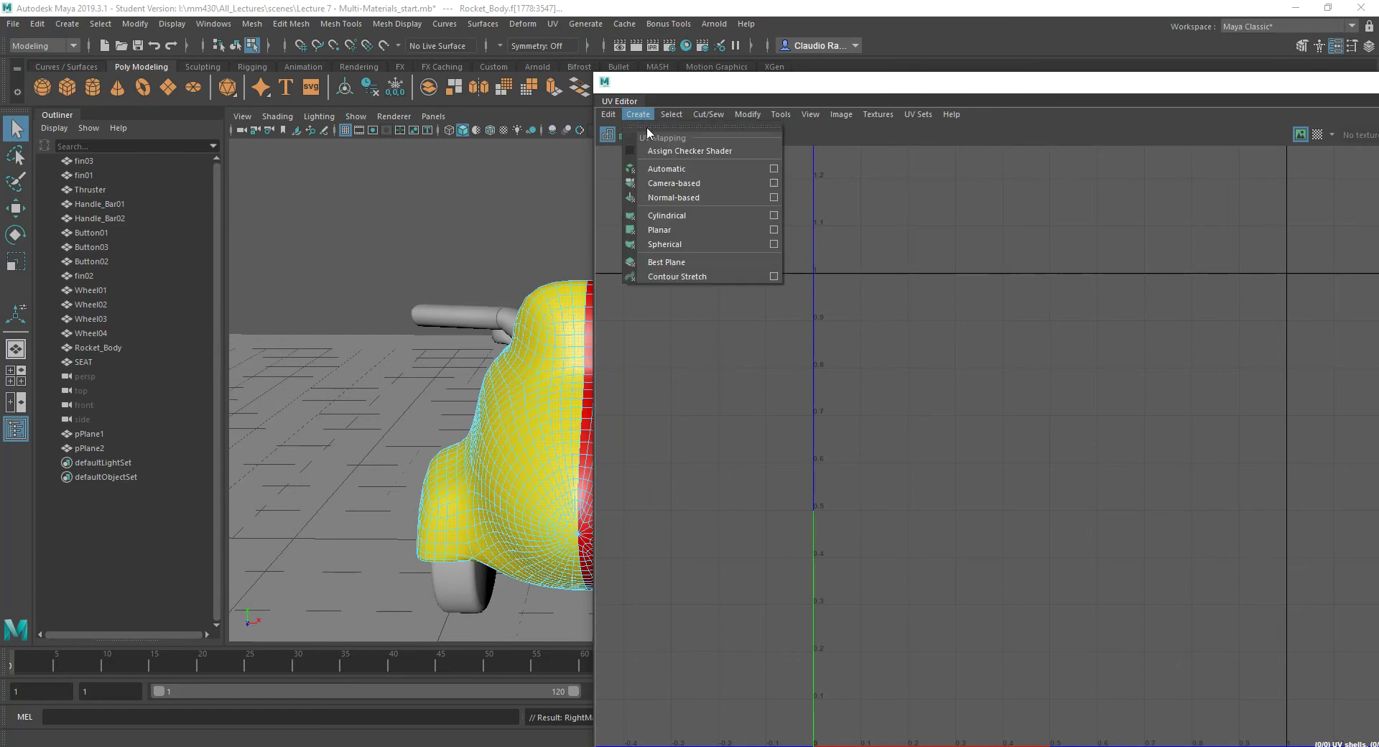
click(773, 230)
click(773, 196)
click(787, 225)
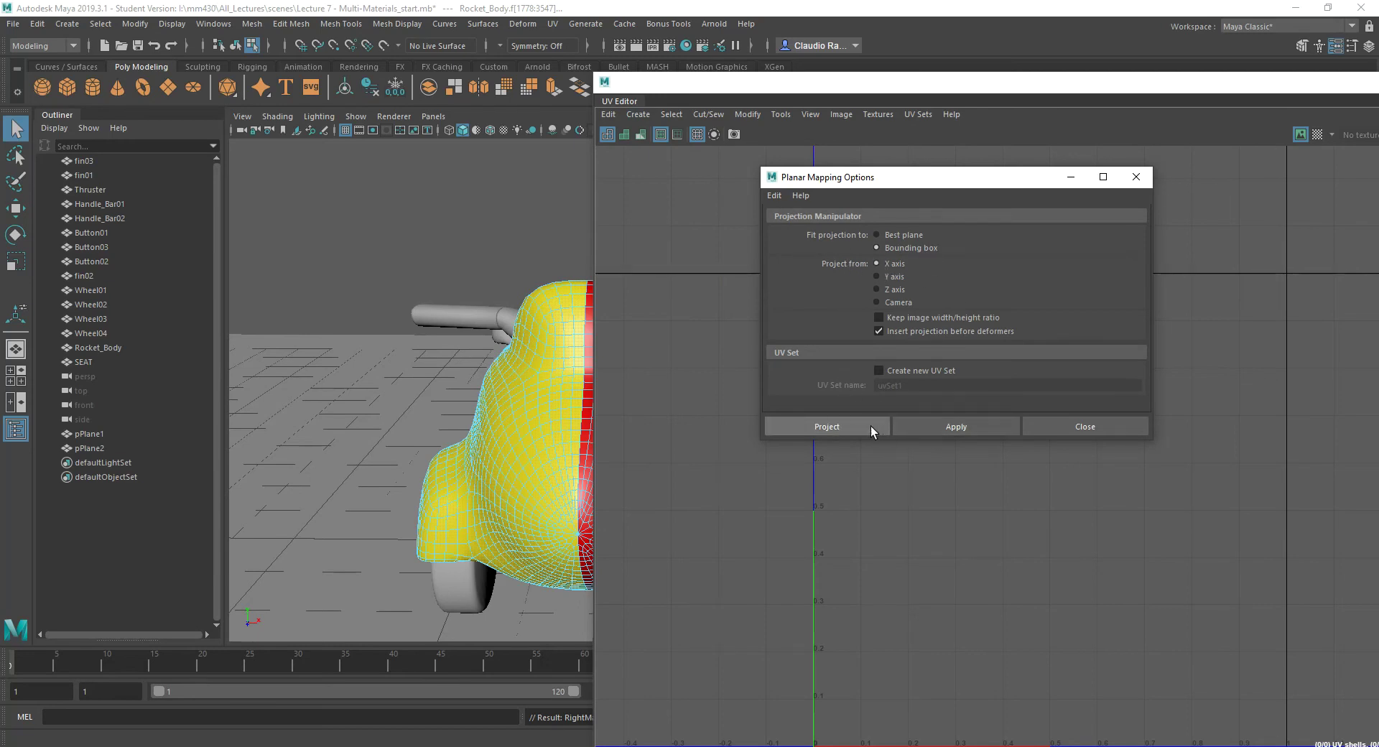
click(924, 424)
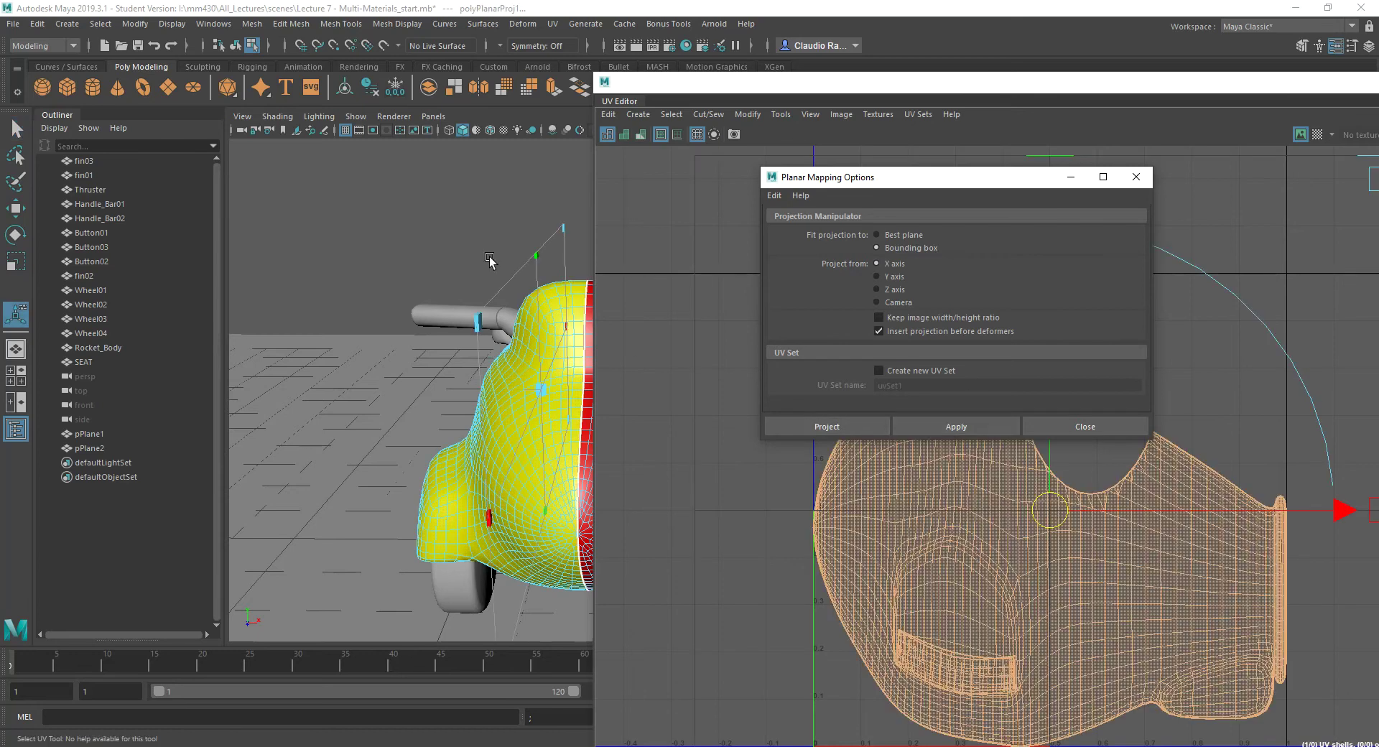
Examine the yellow half's new UV layout and its projection manipulator from several angles around the model.
drag(943, 181, 182, 126)
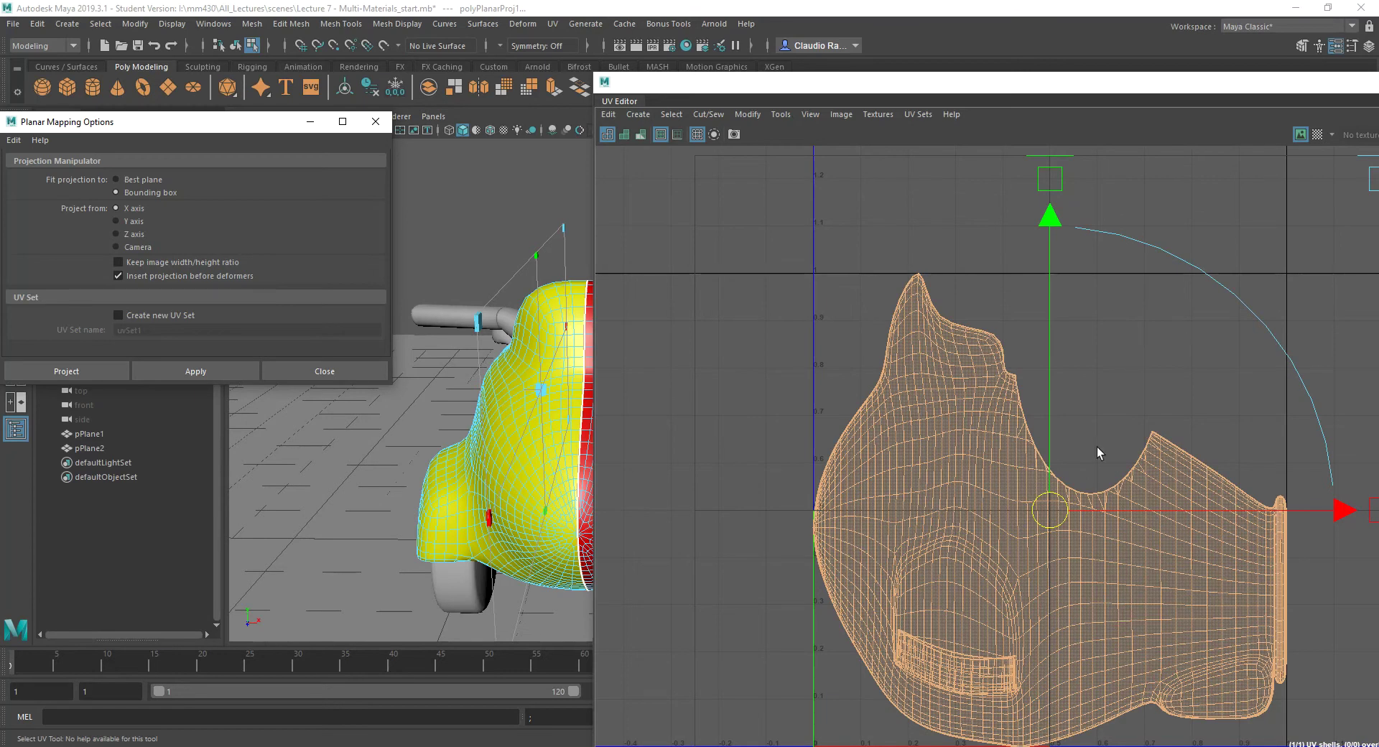
alt+drag(378, 489, 479, 474)
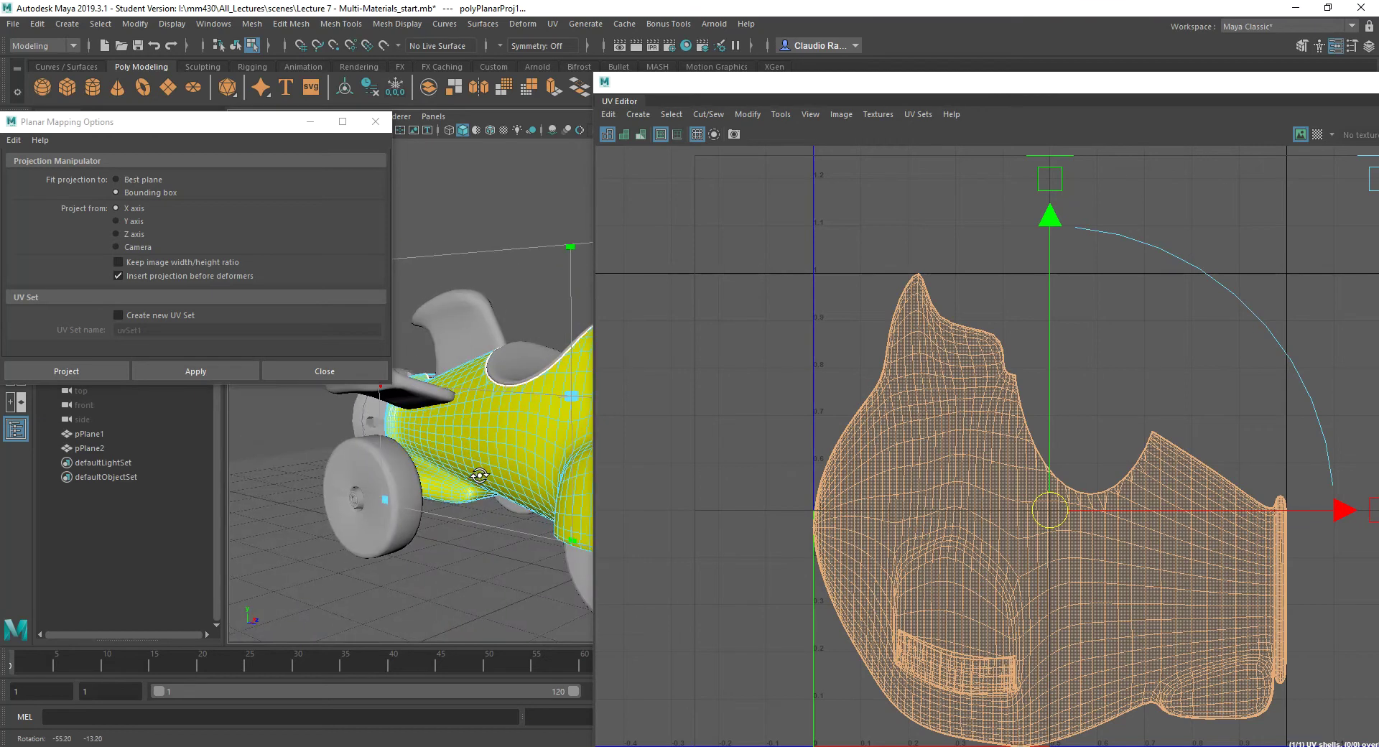
drag(719, 81, 1001, 92)
alt+drag(767, 324, 742, 347)
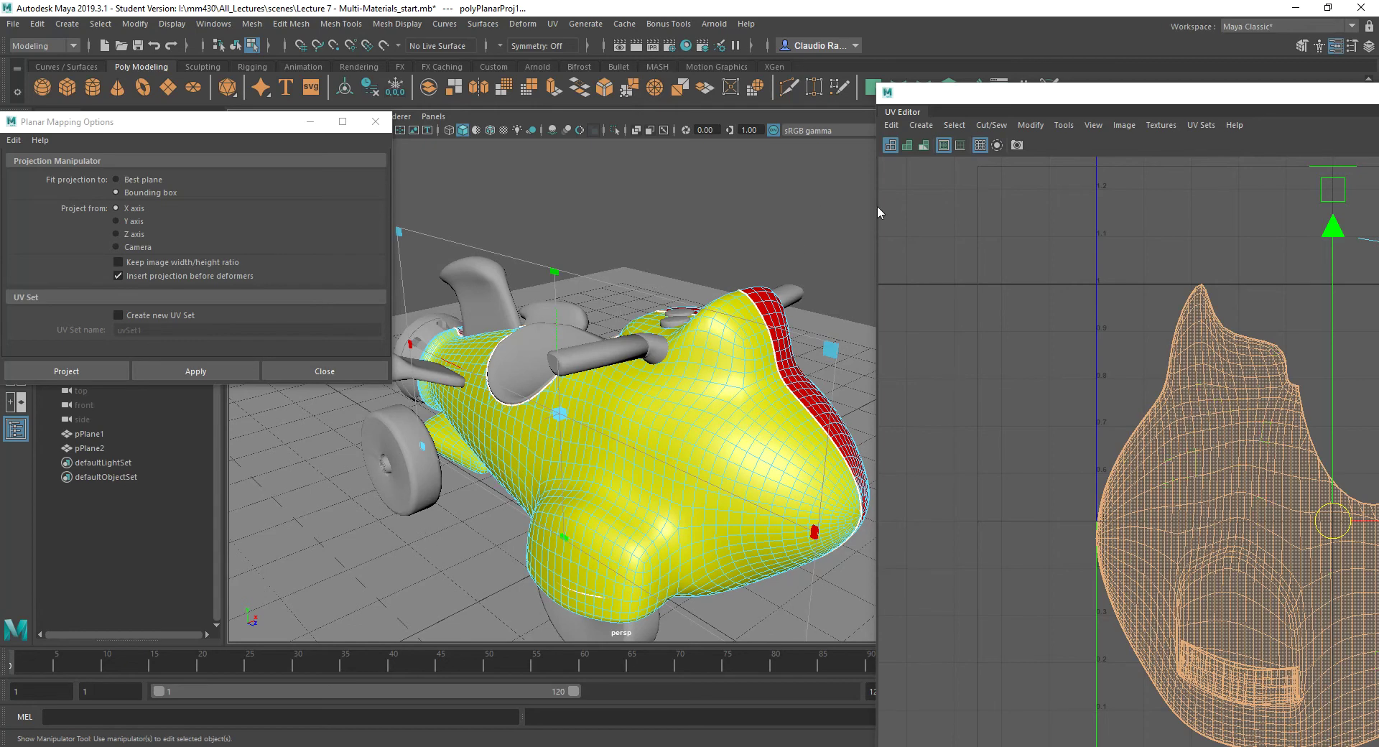
alt+drag(668, 319, 546, 326)
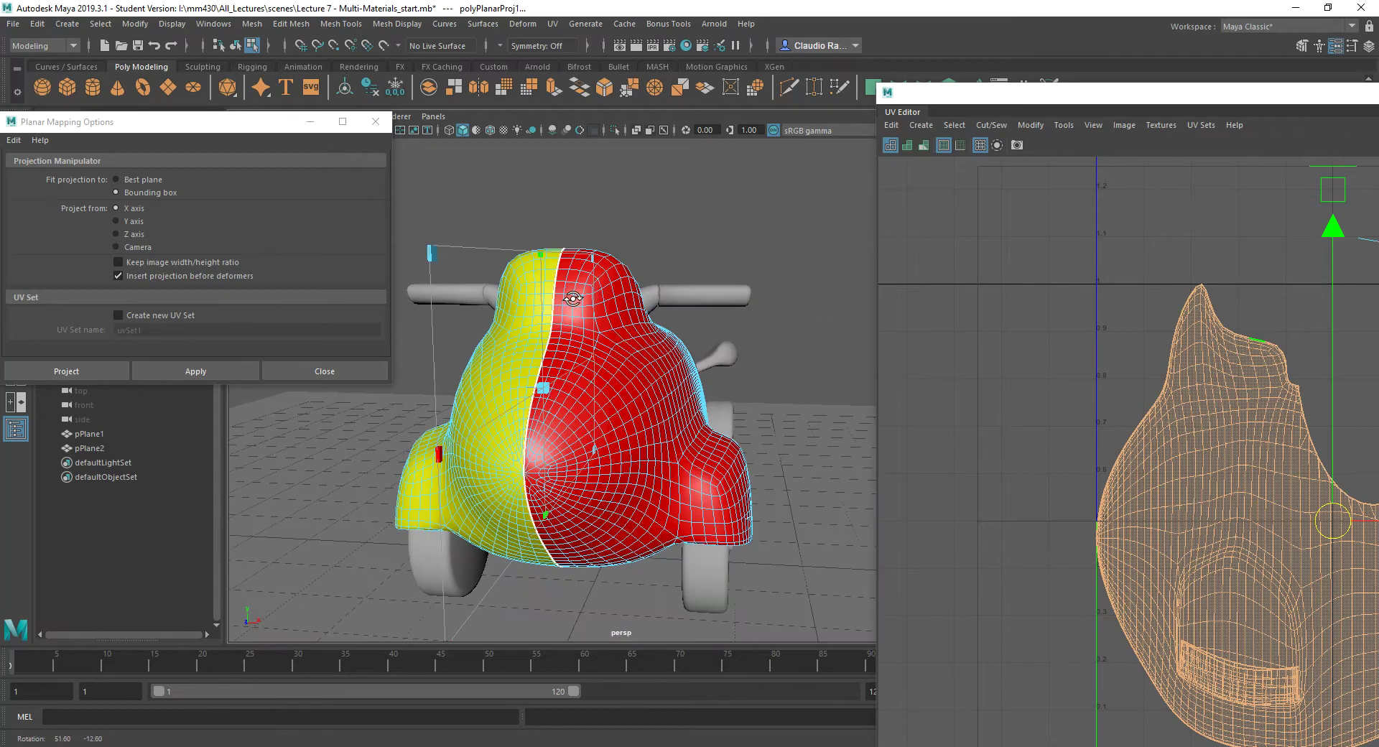
drag(998, 93, 572, 71)
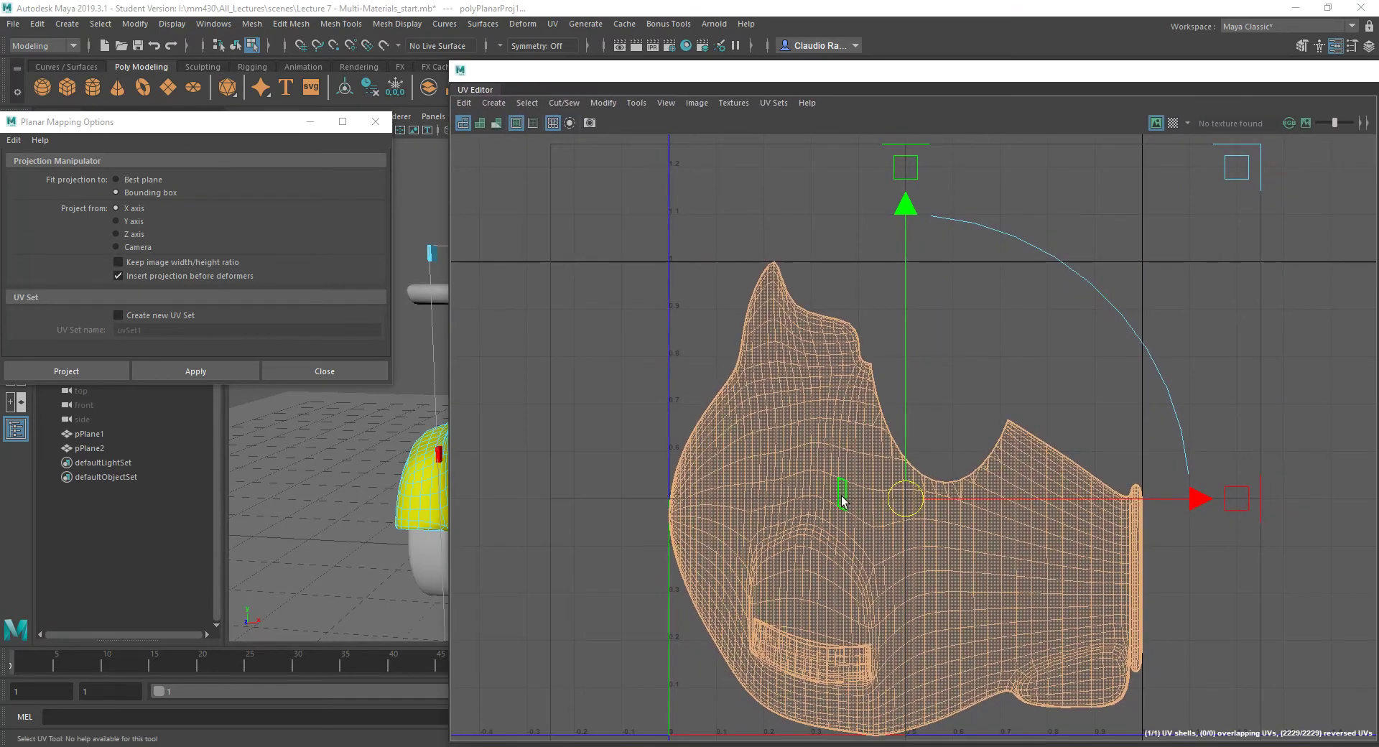
Select the yellow half's UV shell and move it straight up by about 0.28 units in UV space.
right_click(844, 500)
right_drag(843, 500, 796, 483)
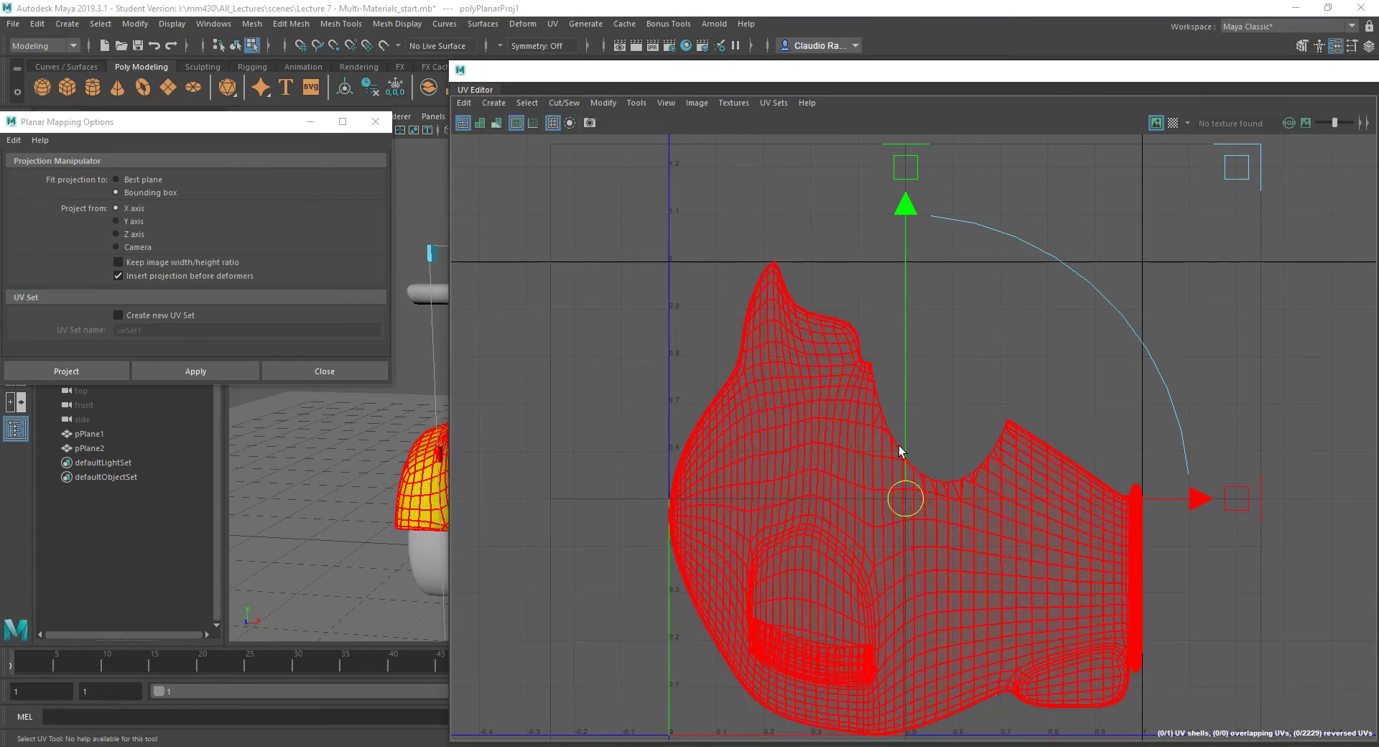
click(891, 469)
key(w)
drag(914, 463, 914, 324)
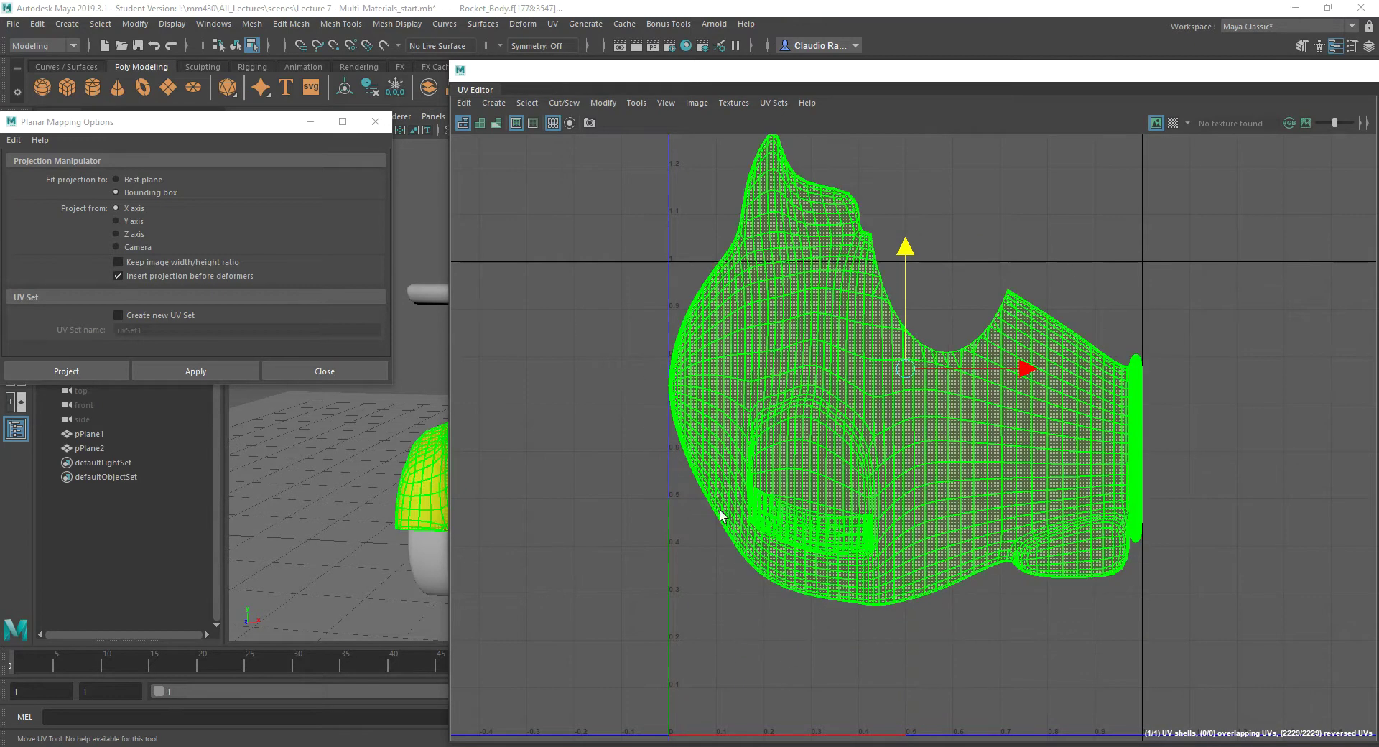
Uncover the model and invert the face selection so the red half of the rocket body is selected.
drag(543, 80, 799, 86)
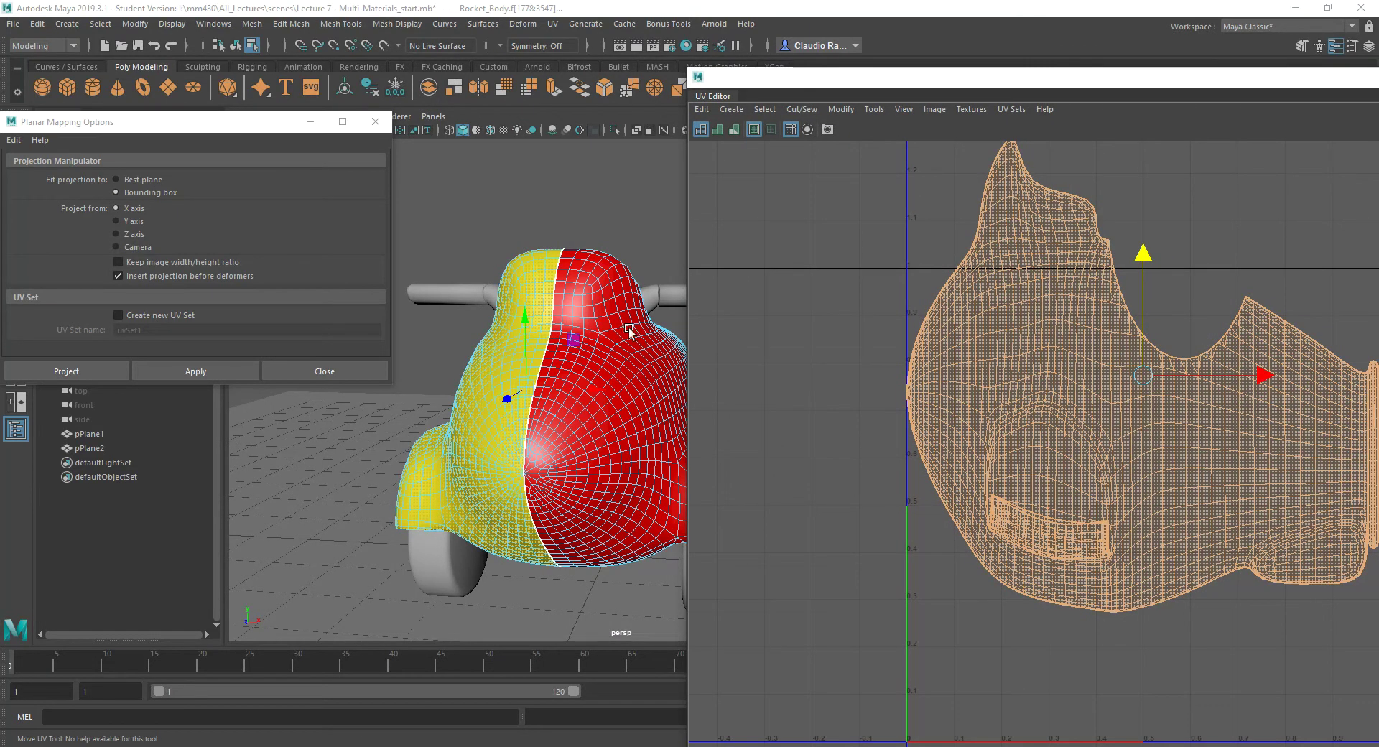
drag(258, 128, 1158, 470)
drag(865, 89, 1138, 171)
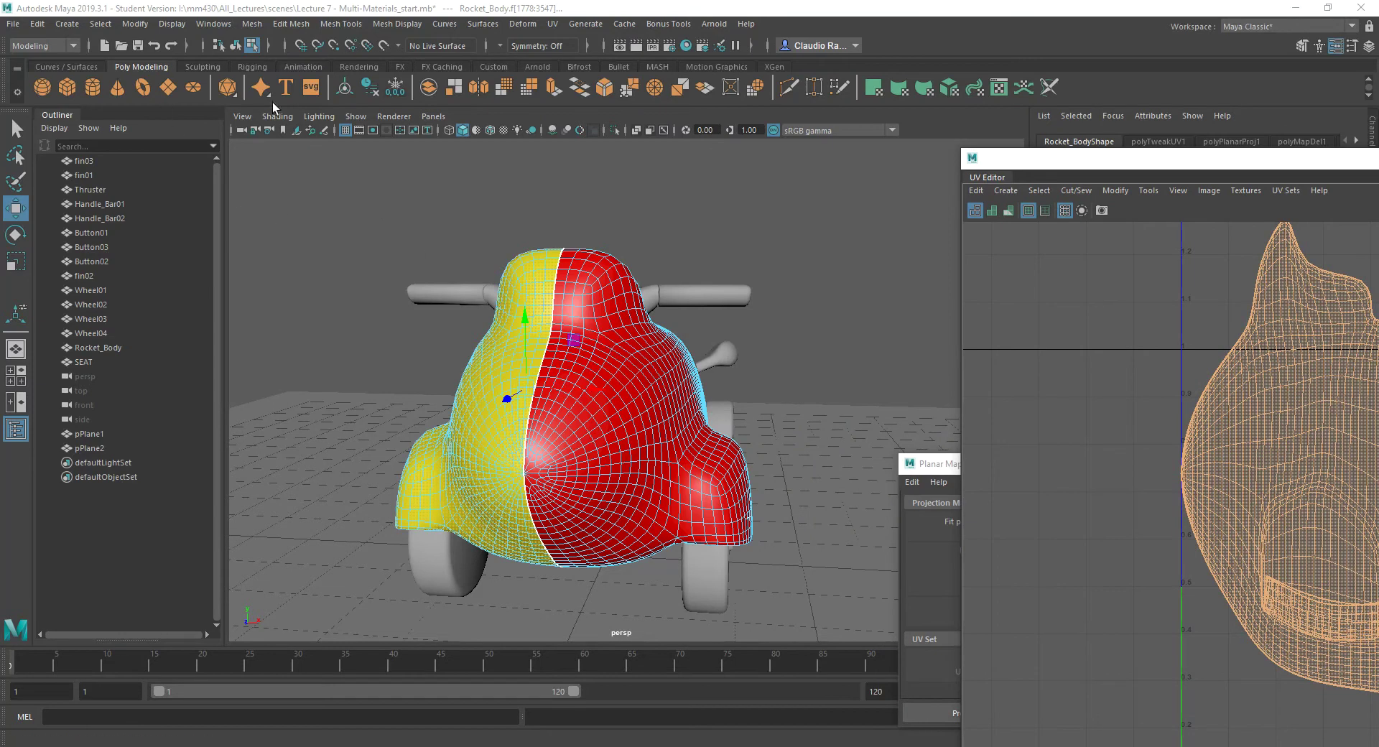
click(101, 24)
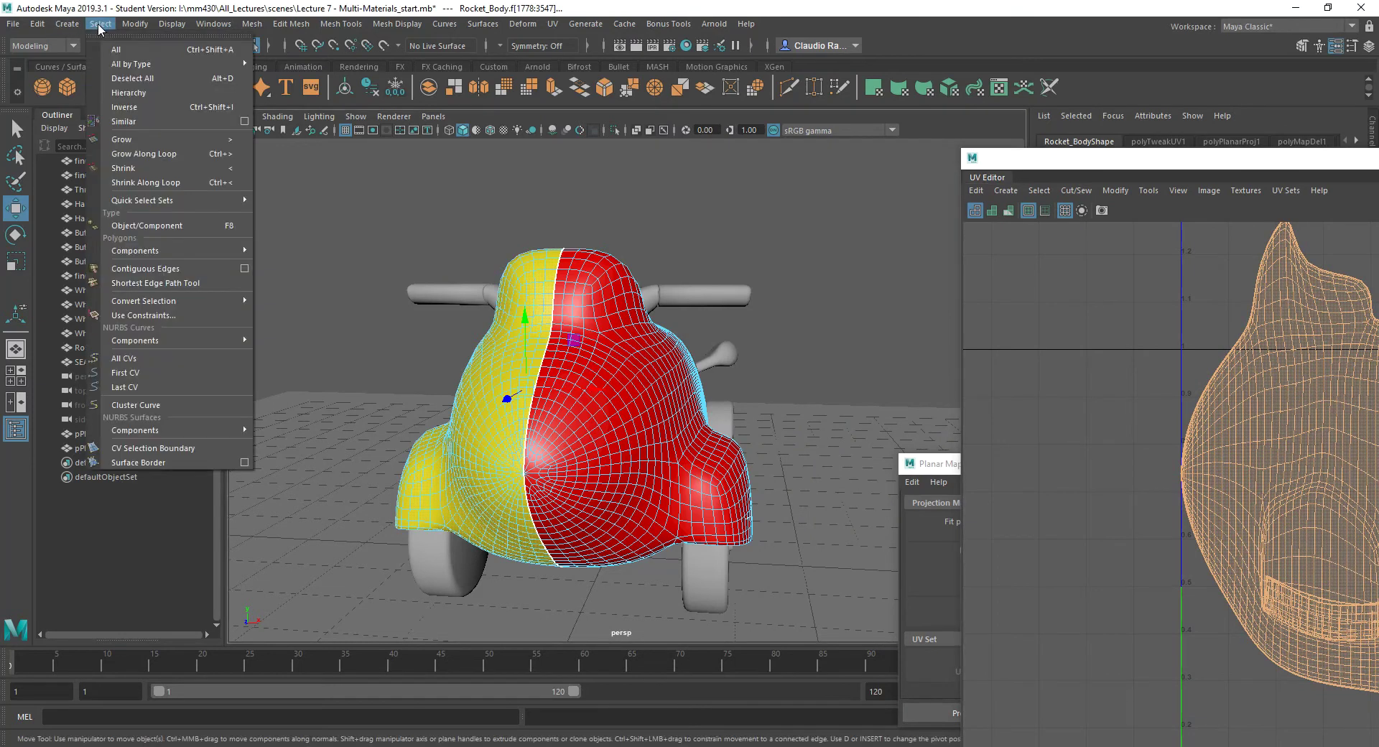
click(124, 107)
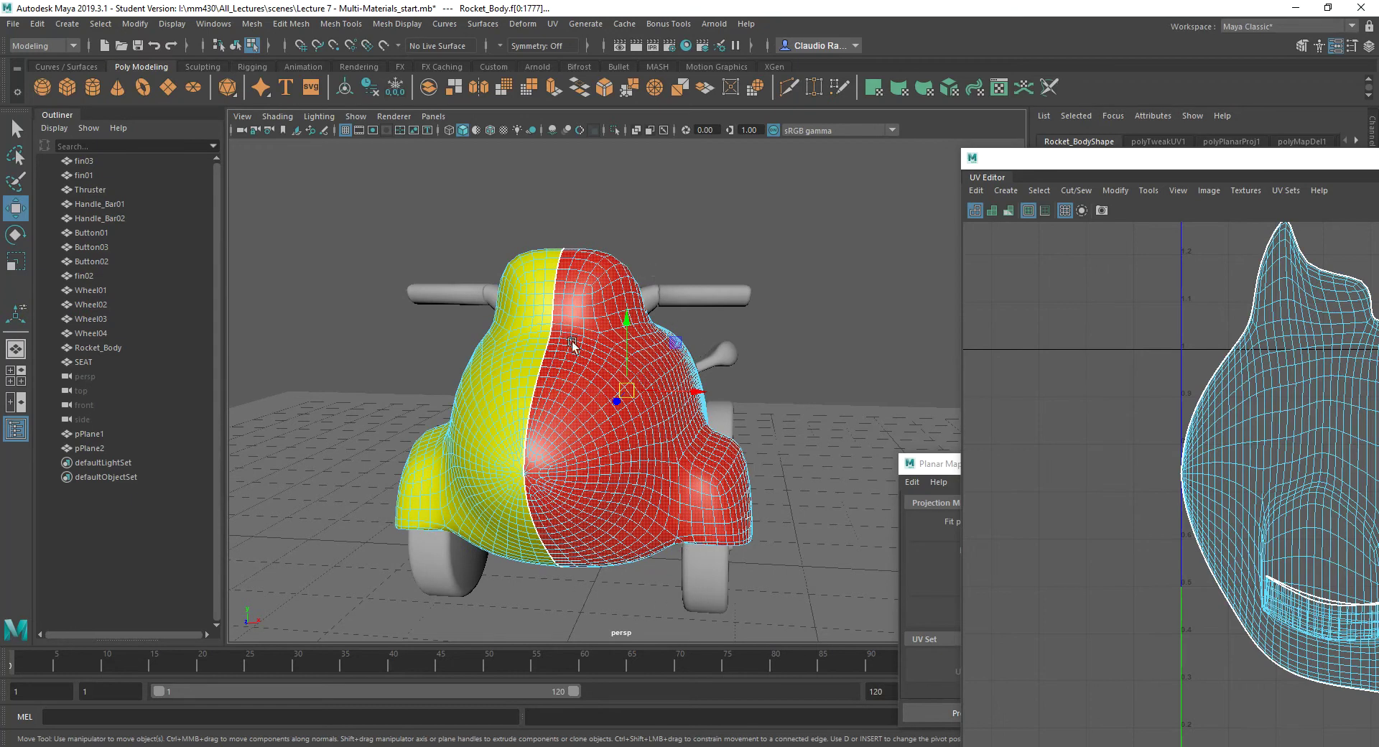
click(507, 355)
Apply a planar UV projection from the X axis, fitted to the bounding box, to the red half.
click(1009, 191)
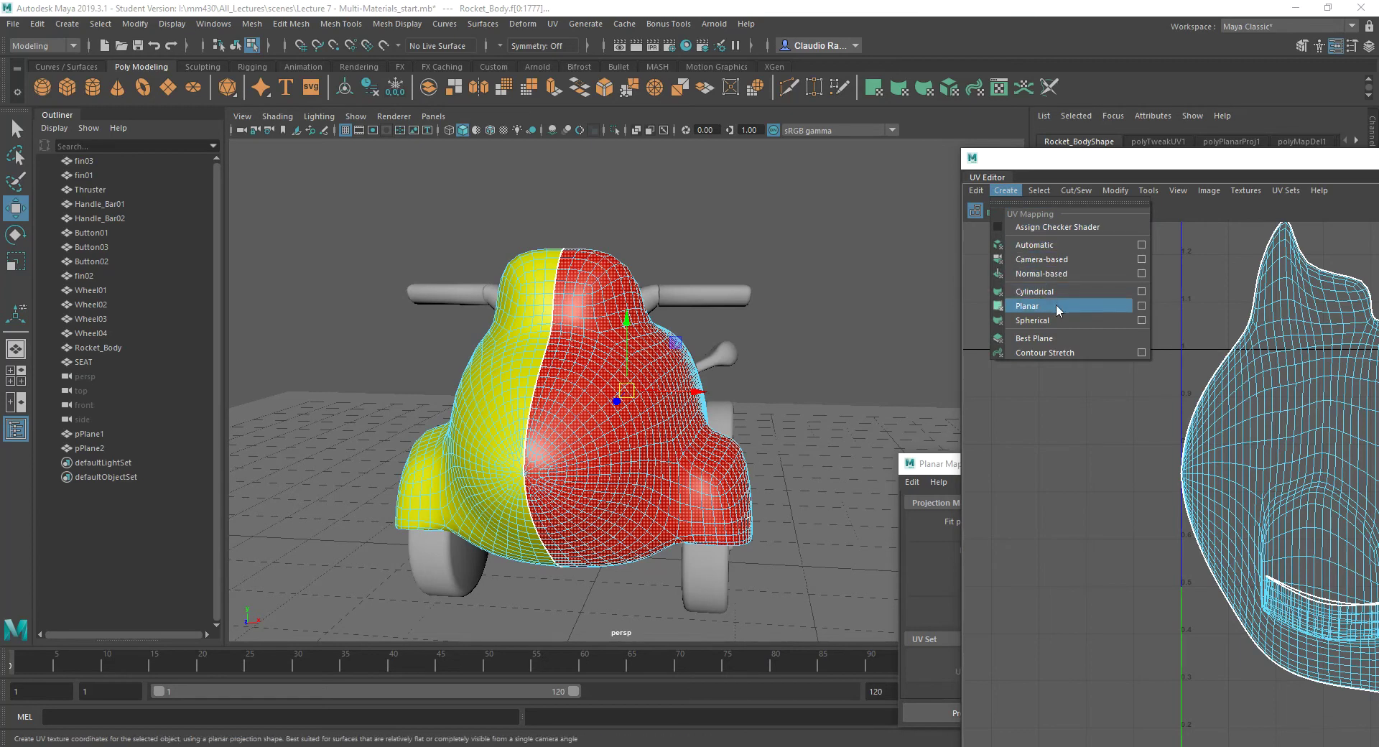
drag(936, 464, 855, 234)
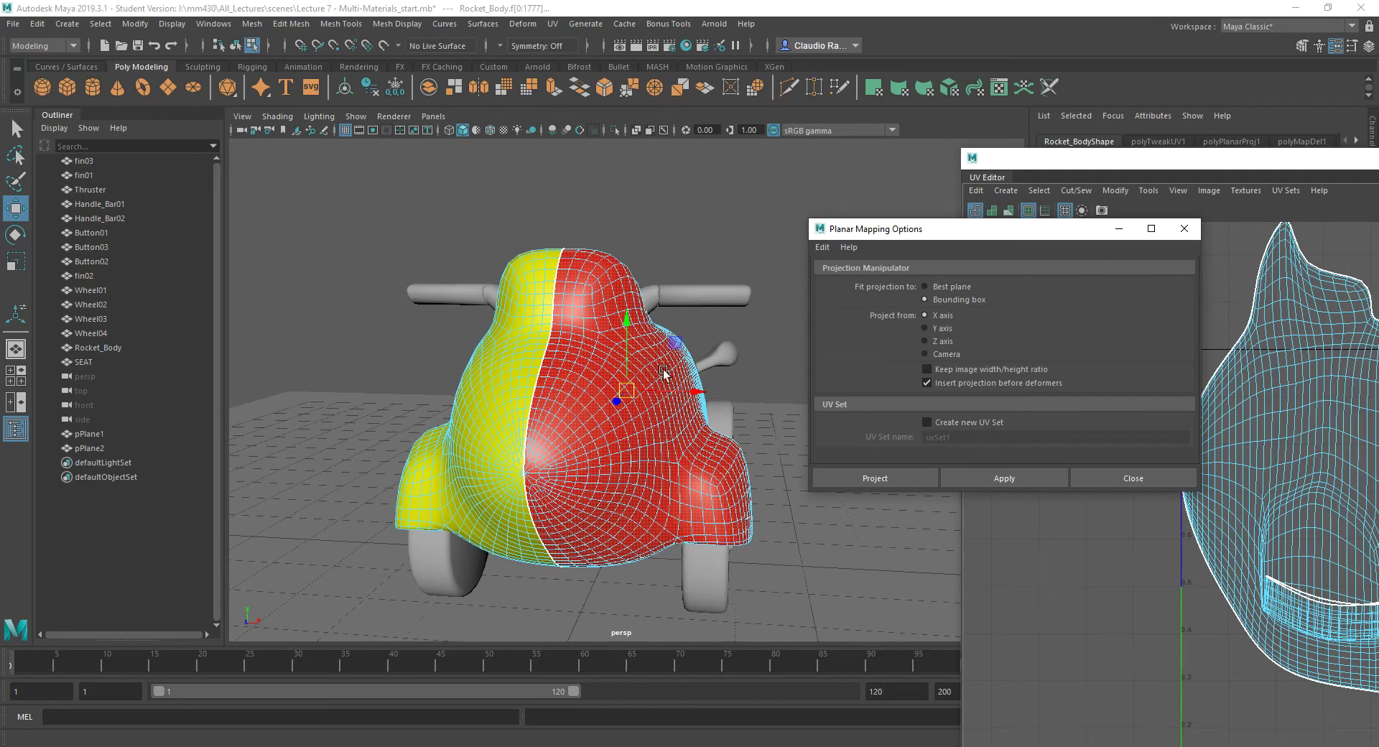
click(911, 477)
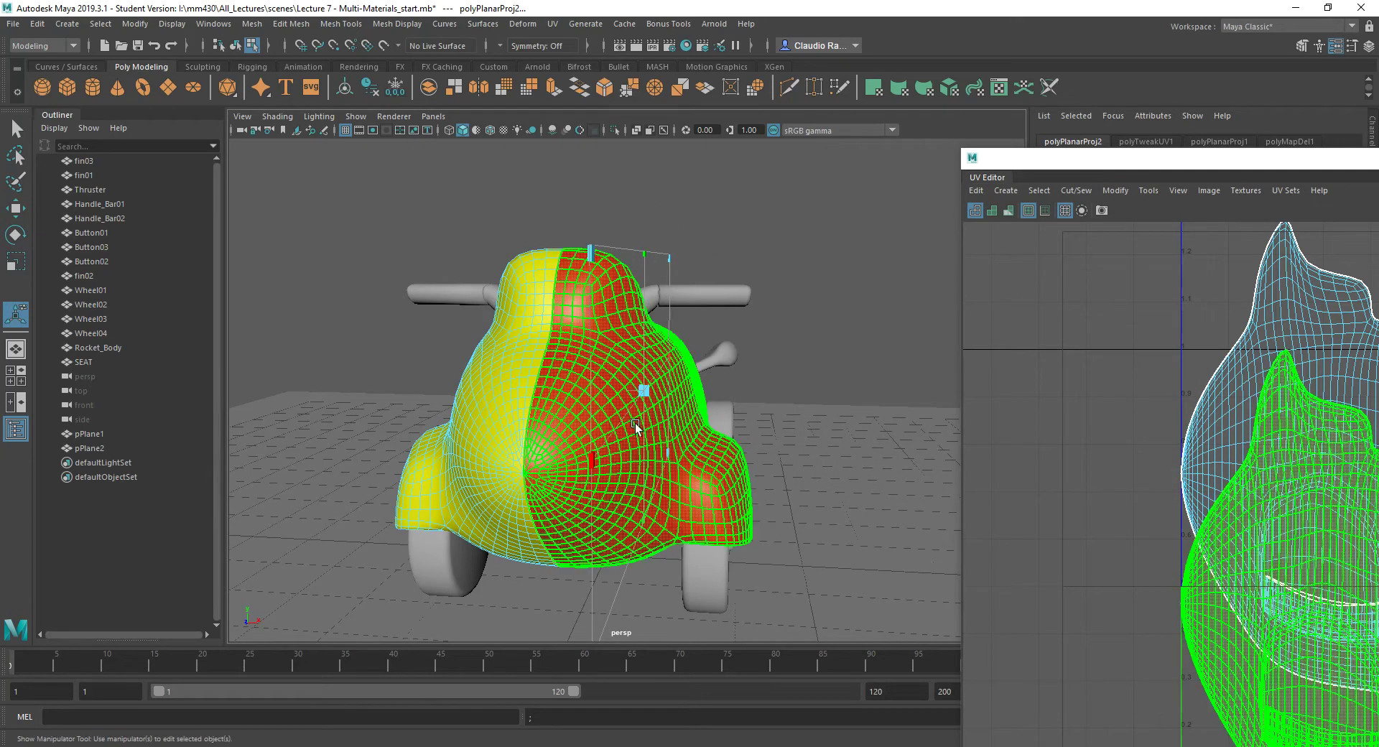
Bring the UV Editor into full view and compare the separate UV shells of the two body halves.
alt+drag(770, 373, 738, 384)
drag(1040, 164, 380, 106)
click(766, 564)
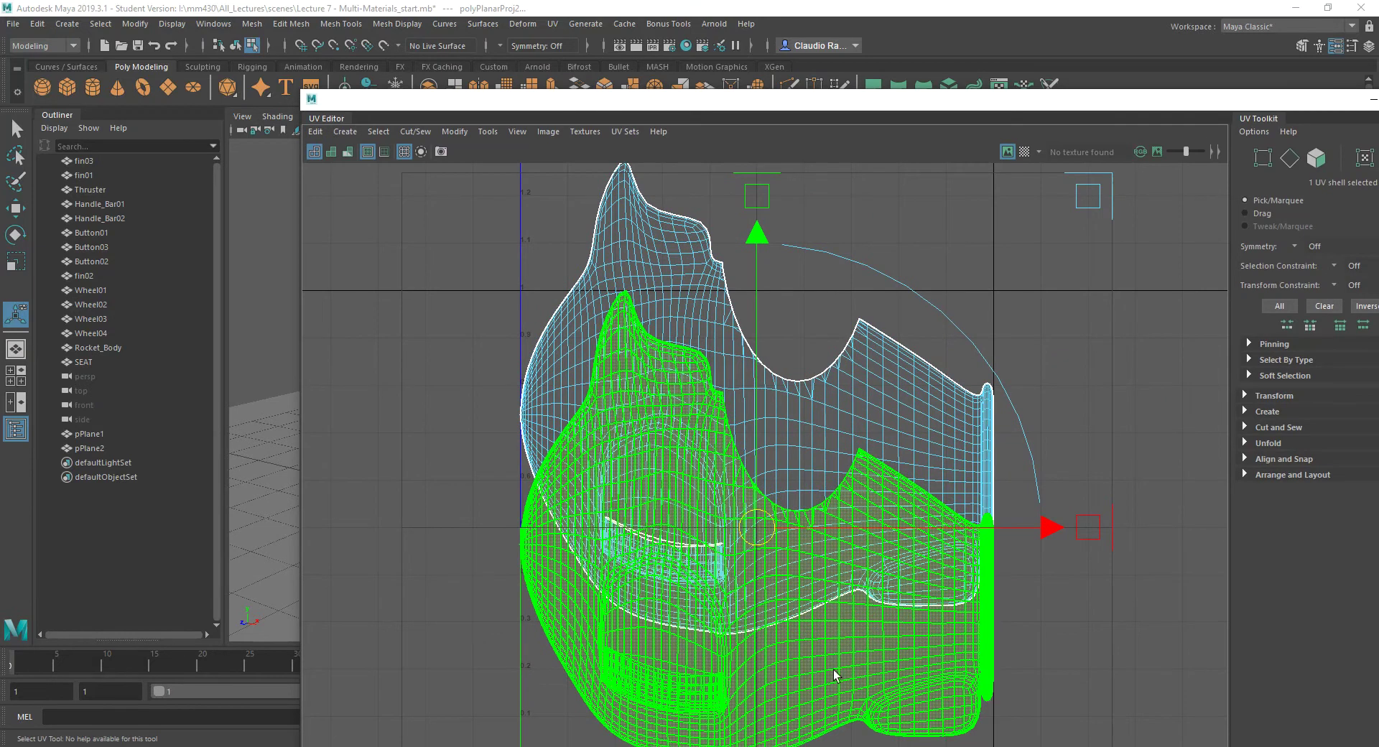
click(917, 509)
click(855, 676)
right_drag(846, 563, 789, 544)
click(774, 673)
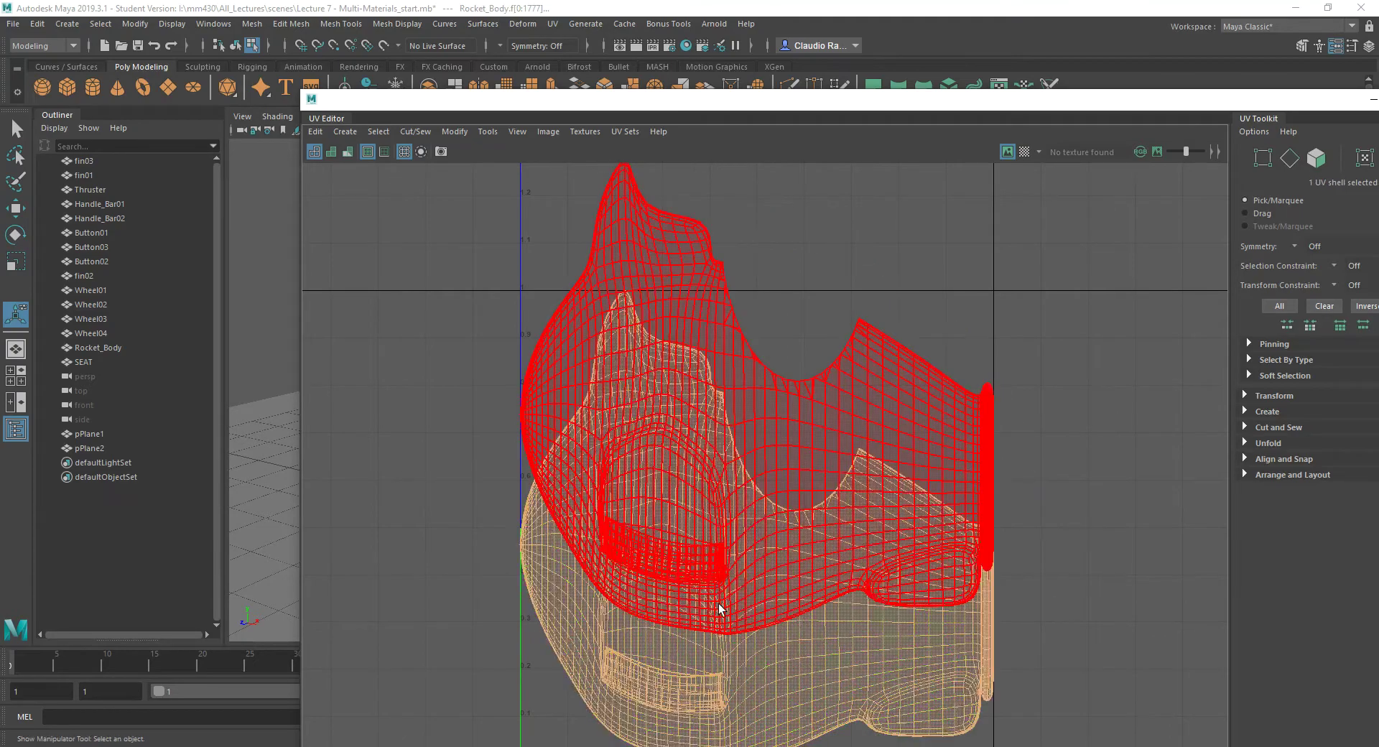
click(986, 616)
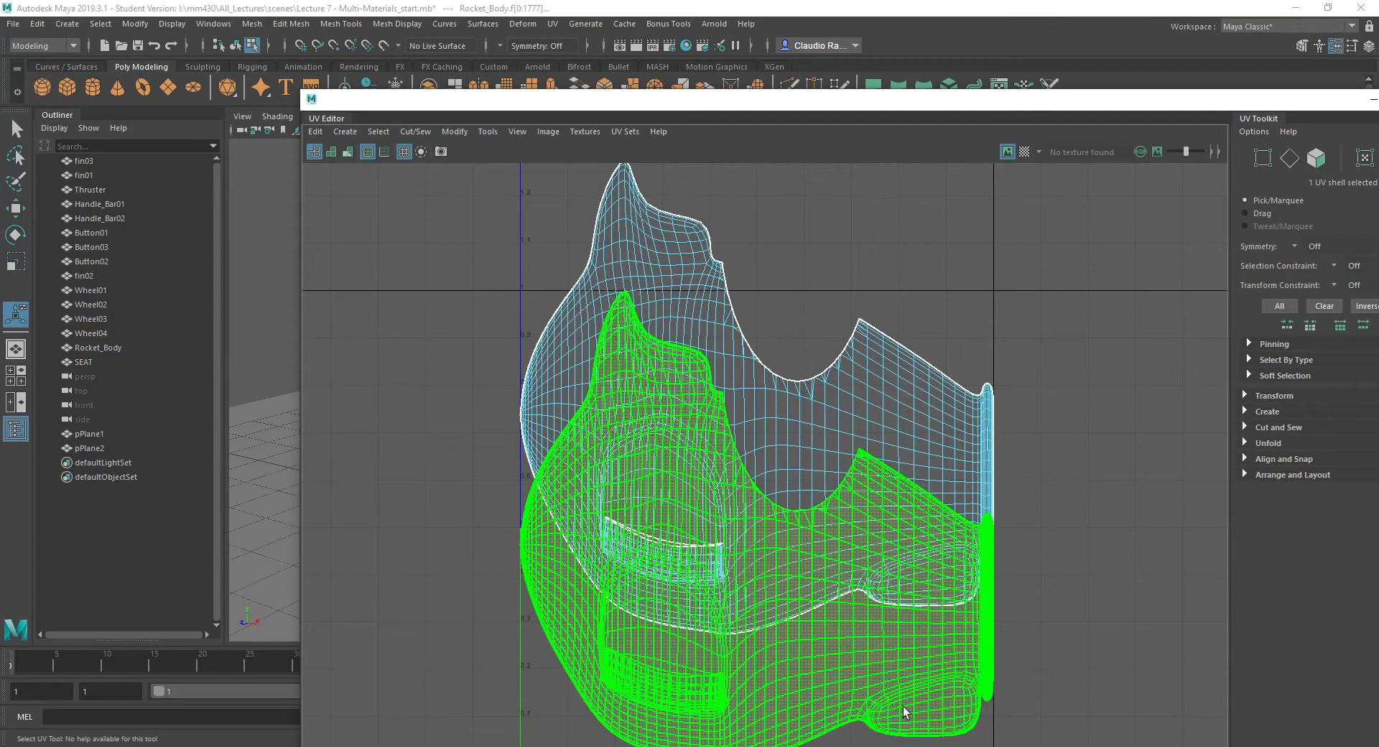
Clear the UV Editor away from the viewport and select the whole rocket body in object mode.
drag(681, 99, 1030, 97)
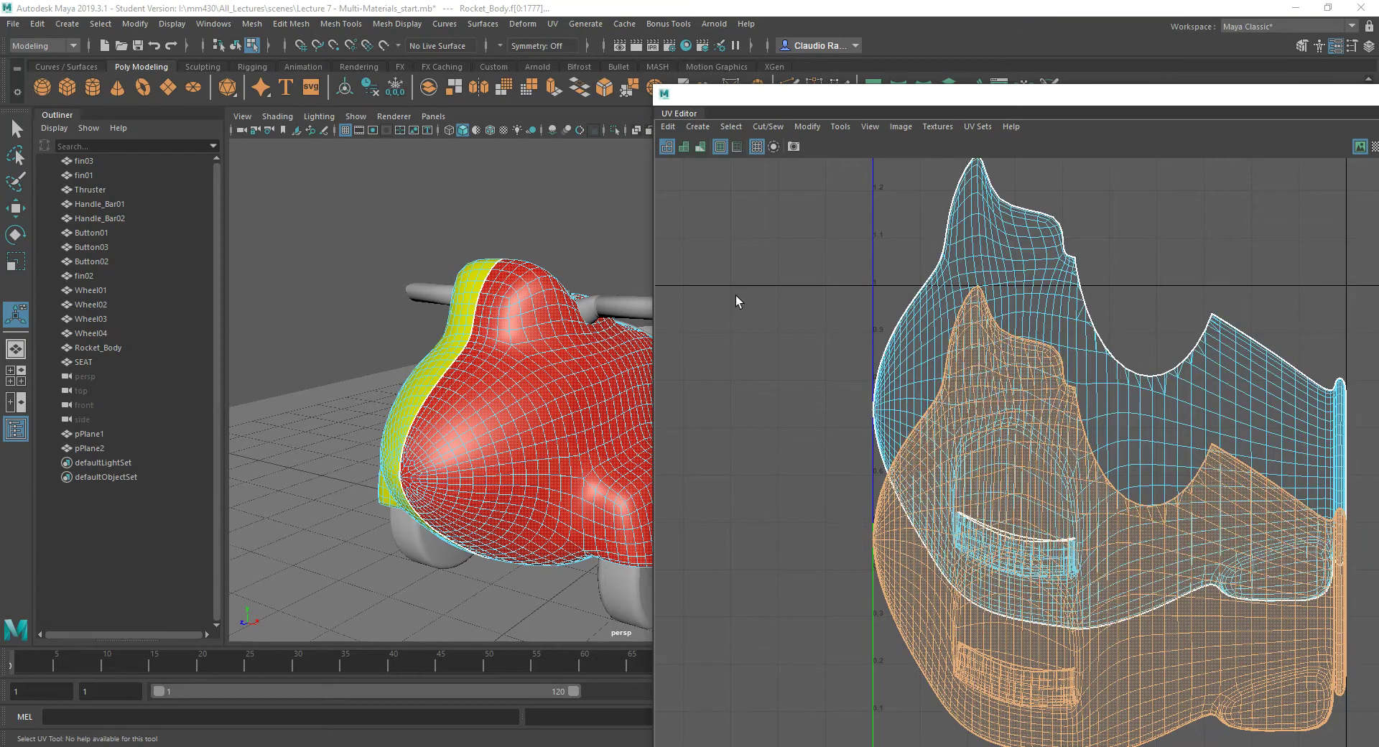
drag(802, 99, 300, 411)
drag(853, 411, 0, 120)
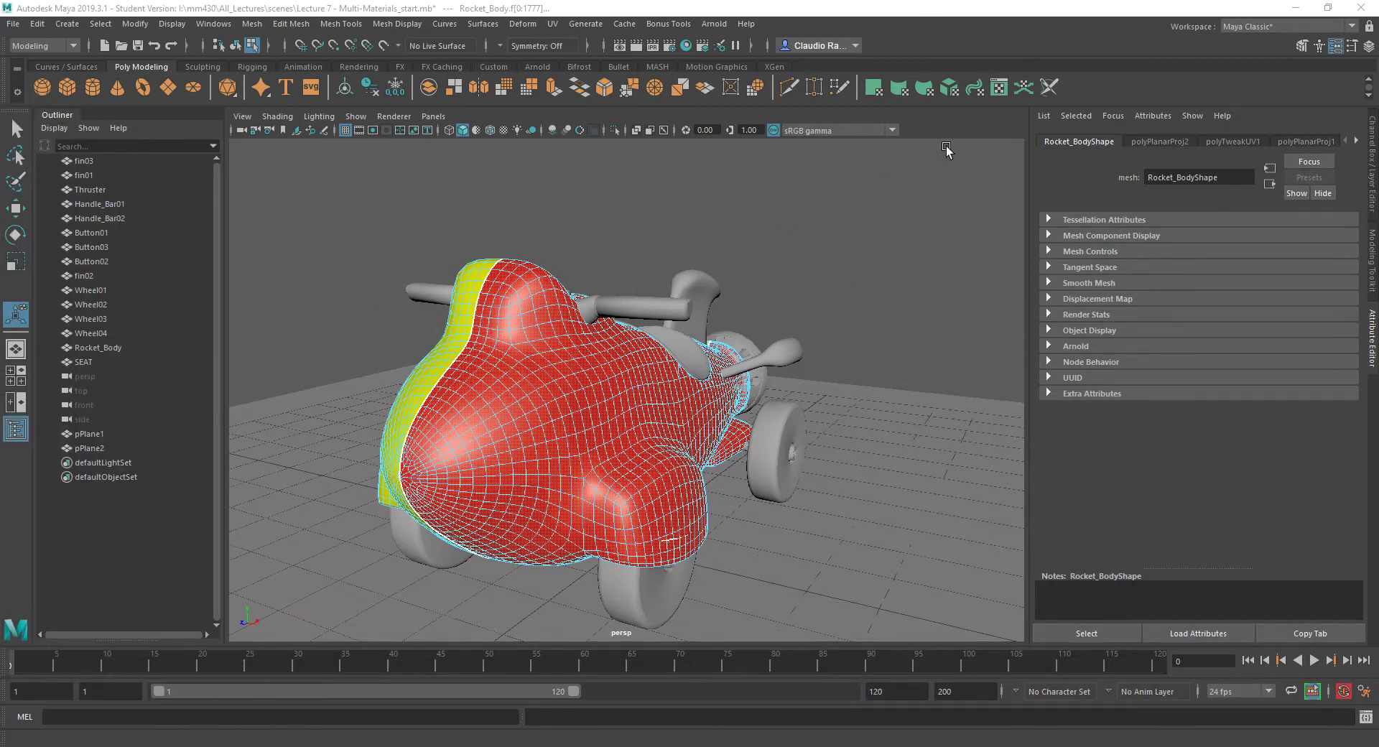
right_drag(507, 366, 557, 346)
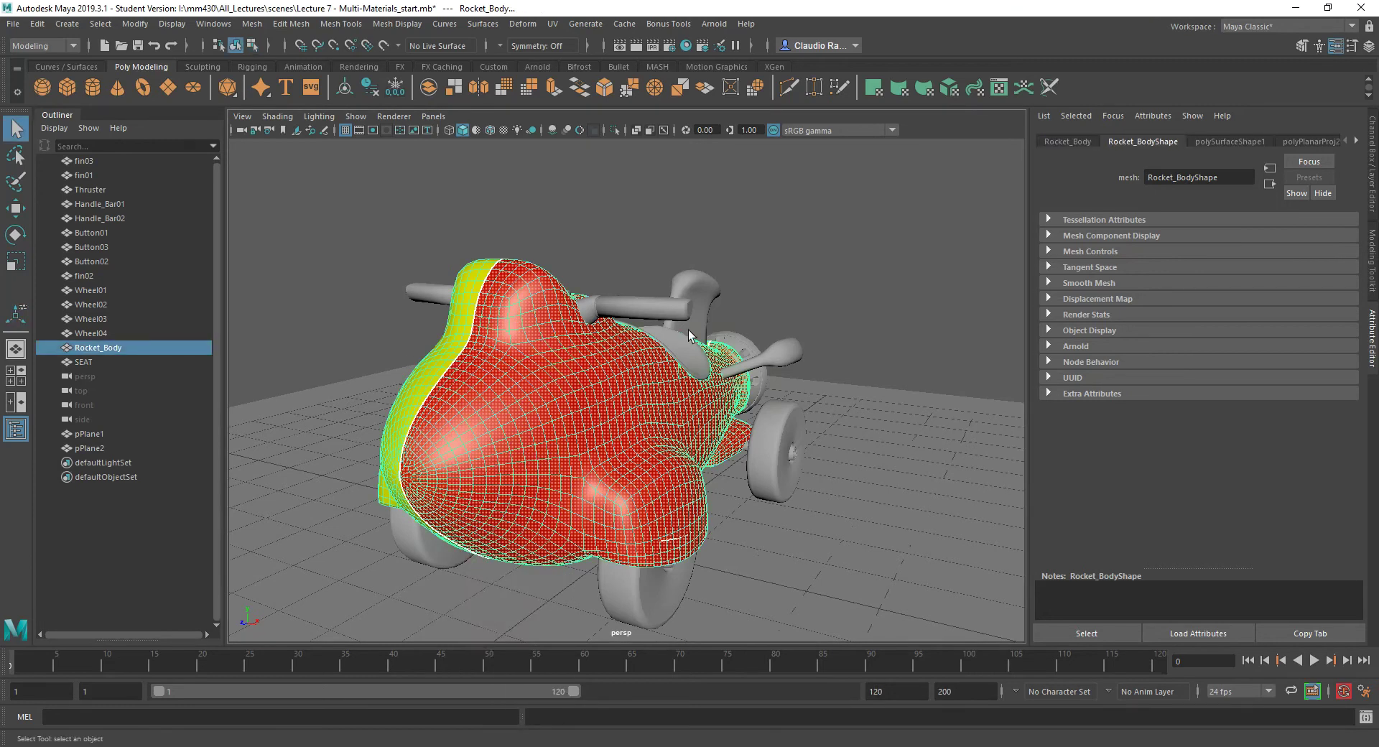
View the attributes of the rocket body's lambert1 and LeftMat materials.
click(1355, 143)
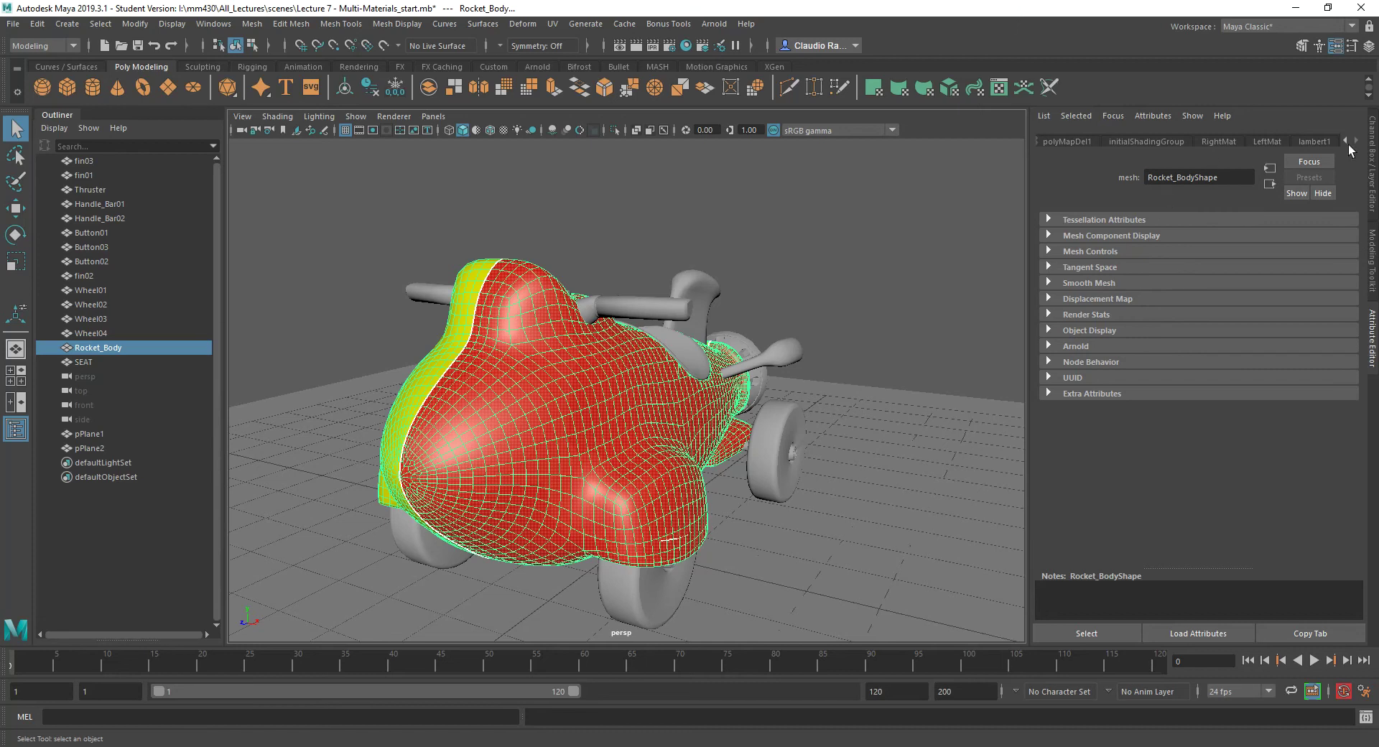
click(1322, 142)
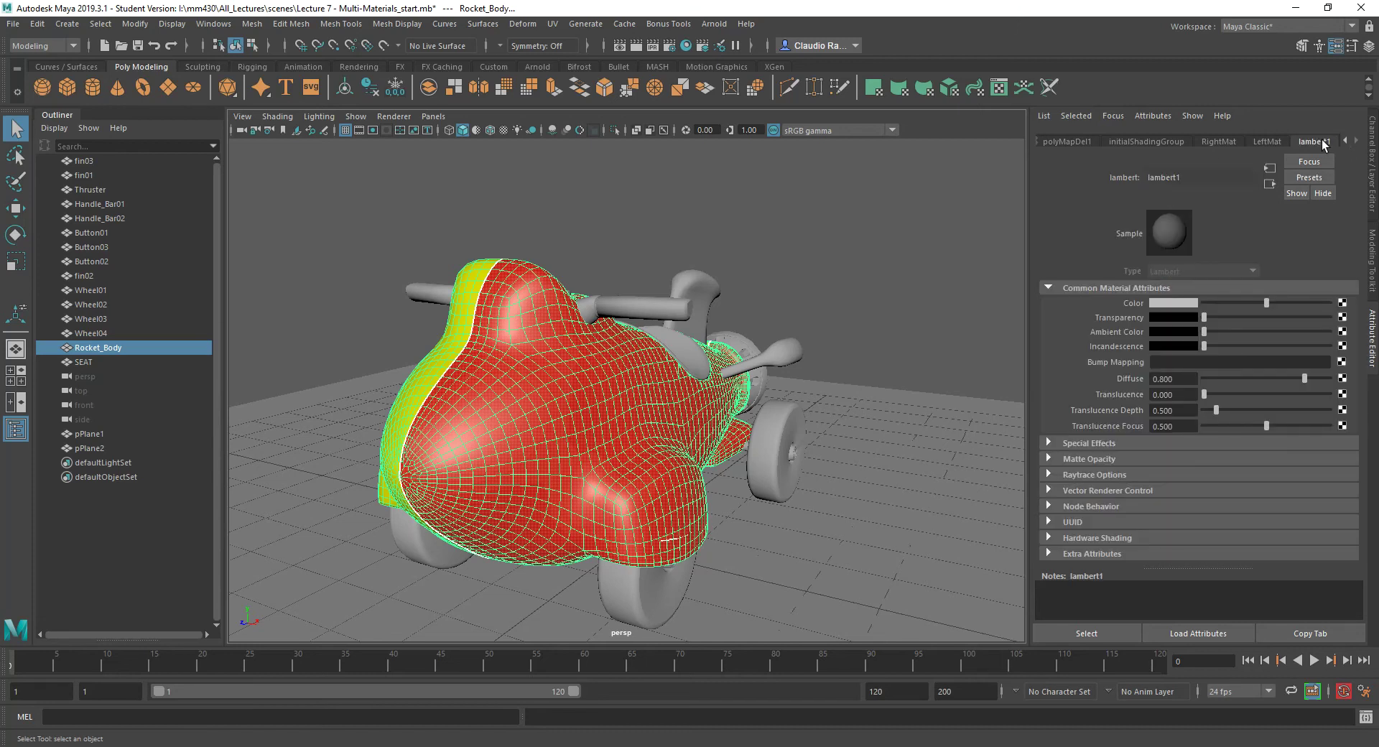
click(1266, 140)
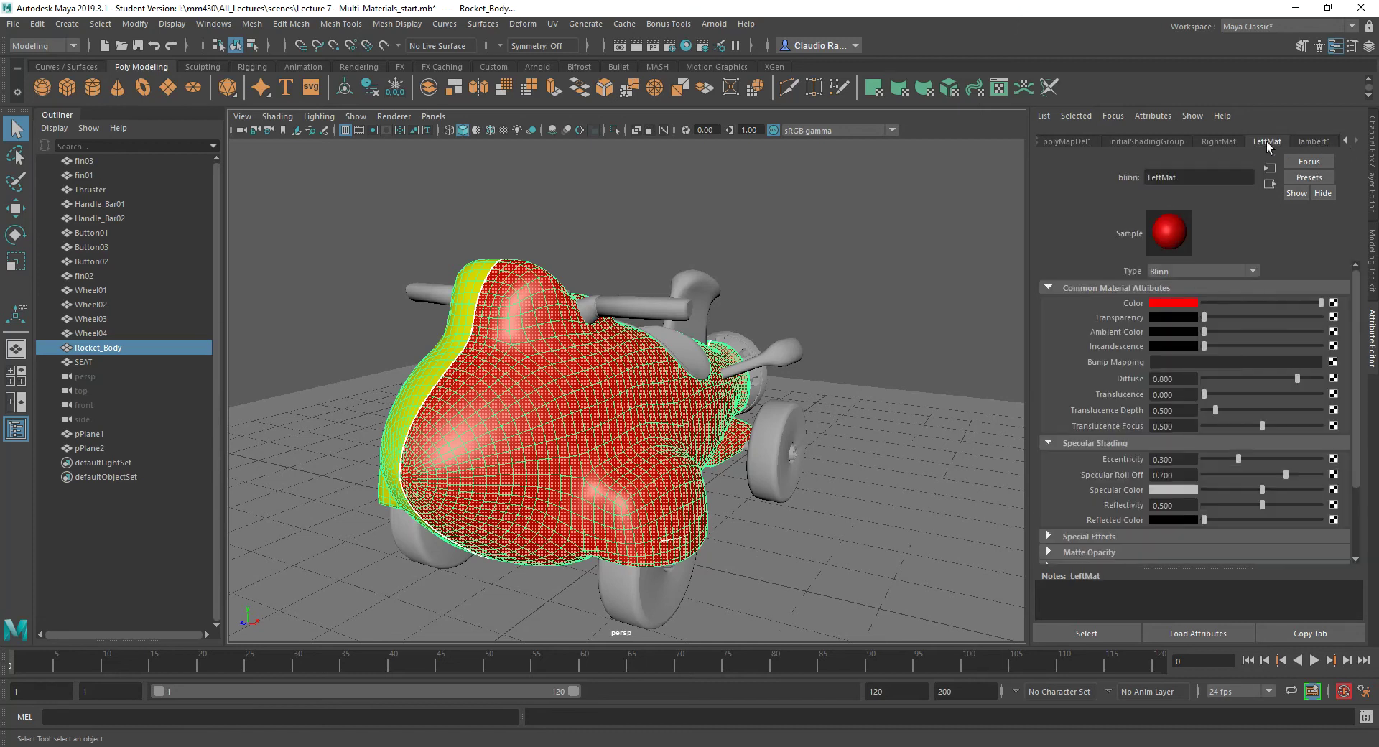
Connect a File texture to the Color attribute of the RightMat material.
click(1219, 142)
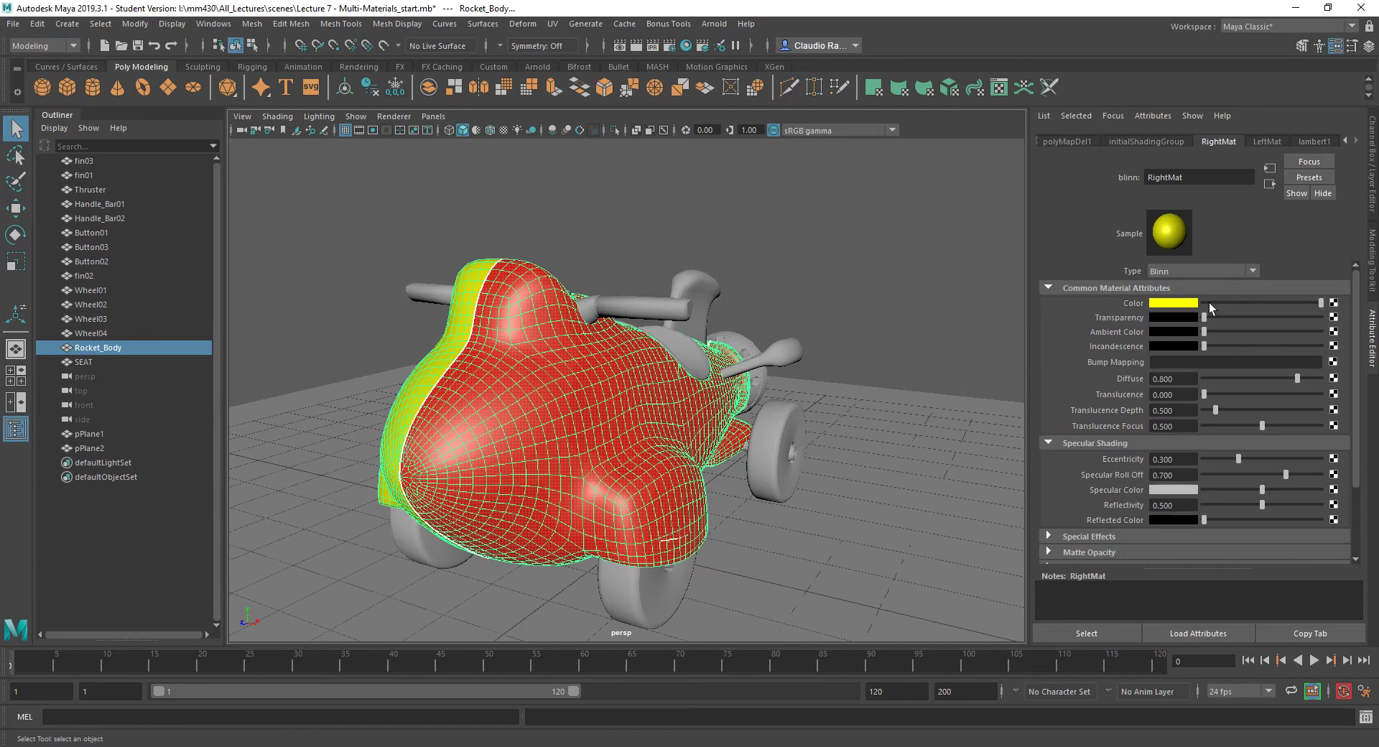
click(1335, 305)
drag(602, 102, 640, 63)
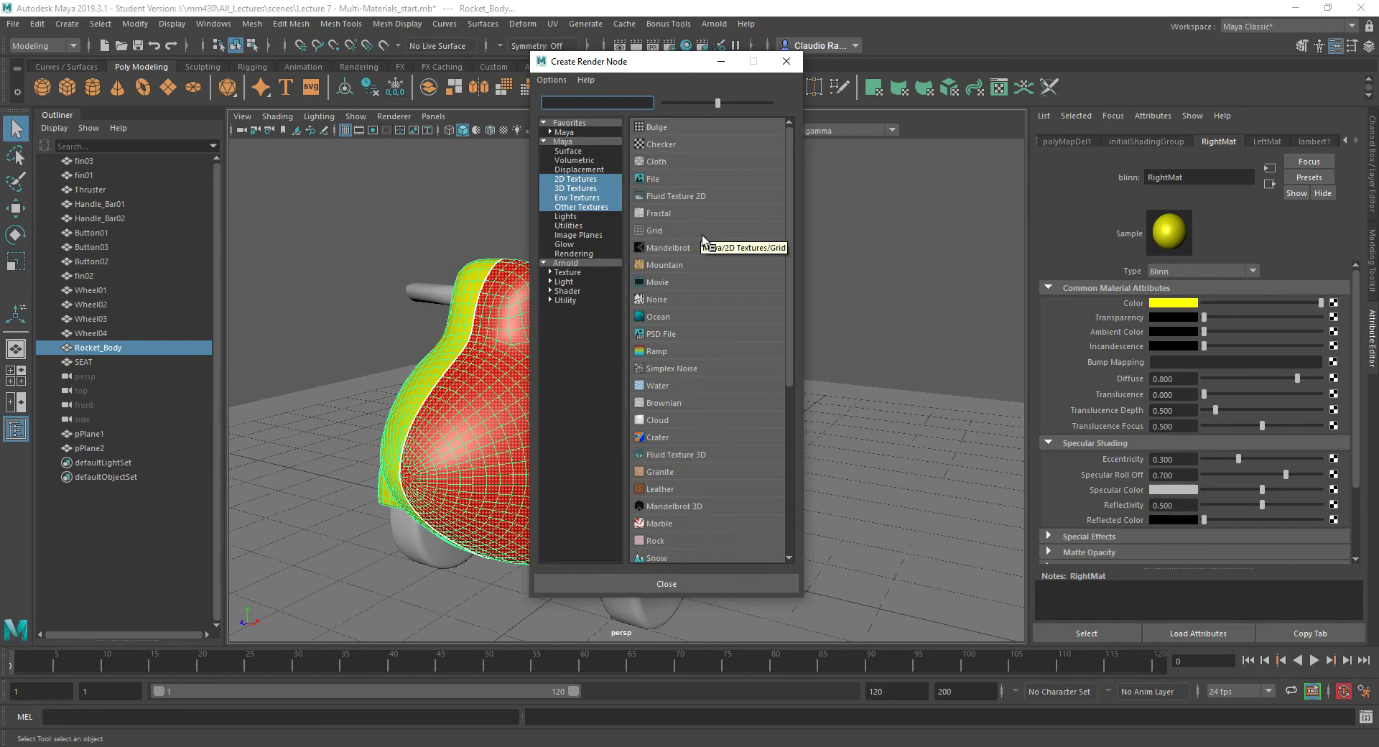
click(654, 179)
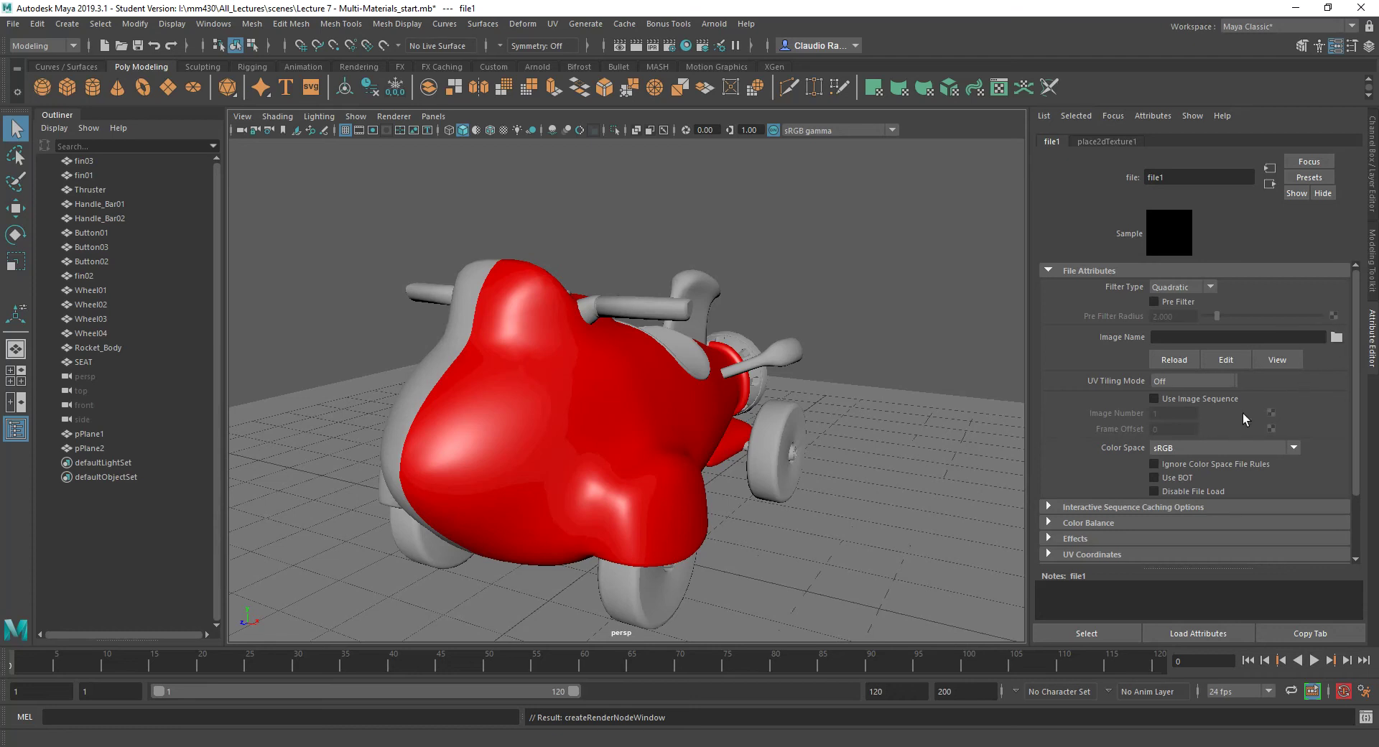
Reselect the rocket body and load RocketBodyRight.tif from sourceimages into the File texture on RightMat's color.
click(811, 248)
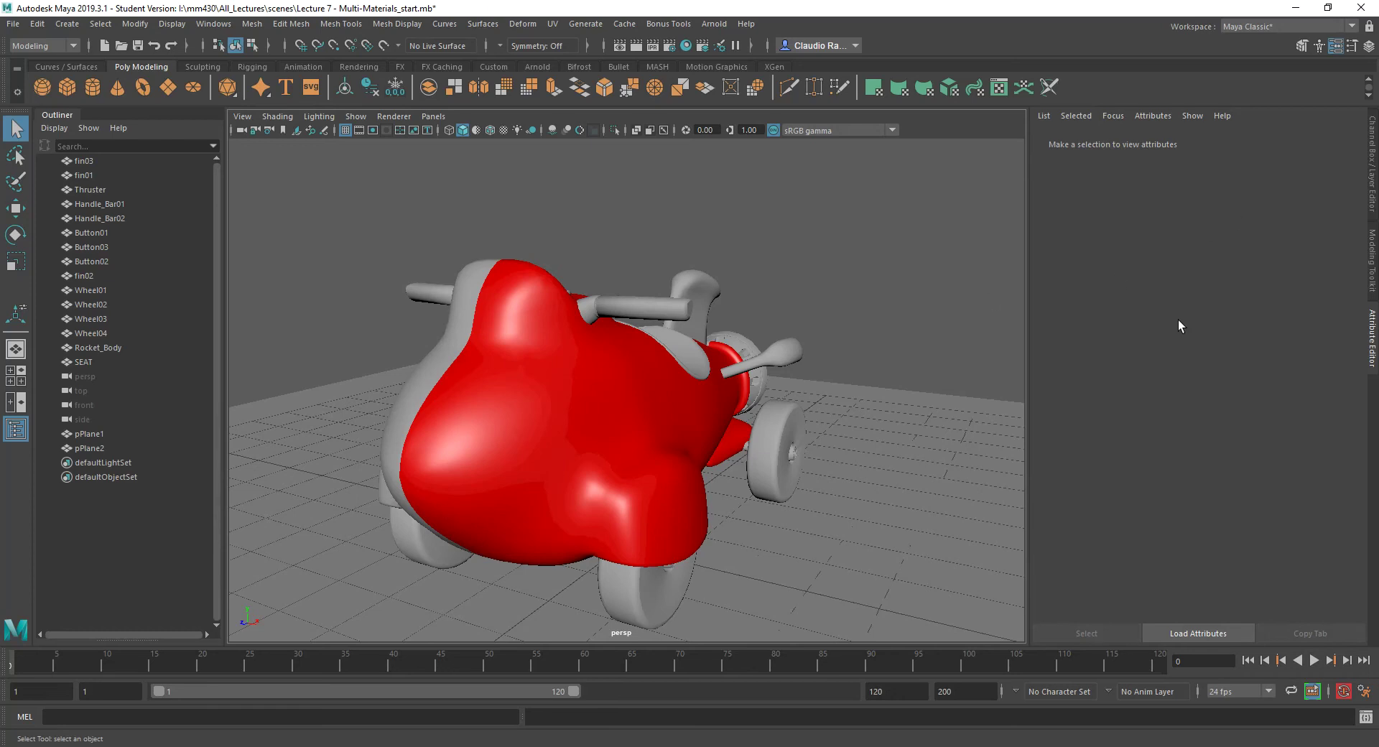
click(536, 418)
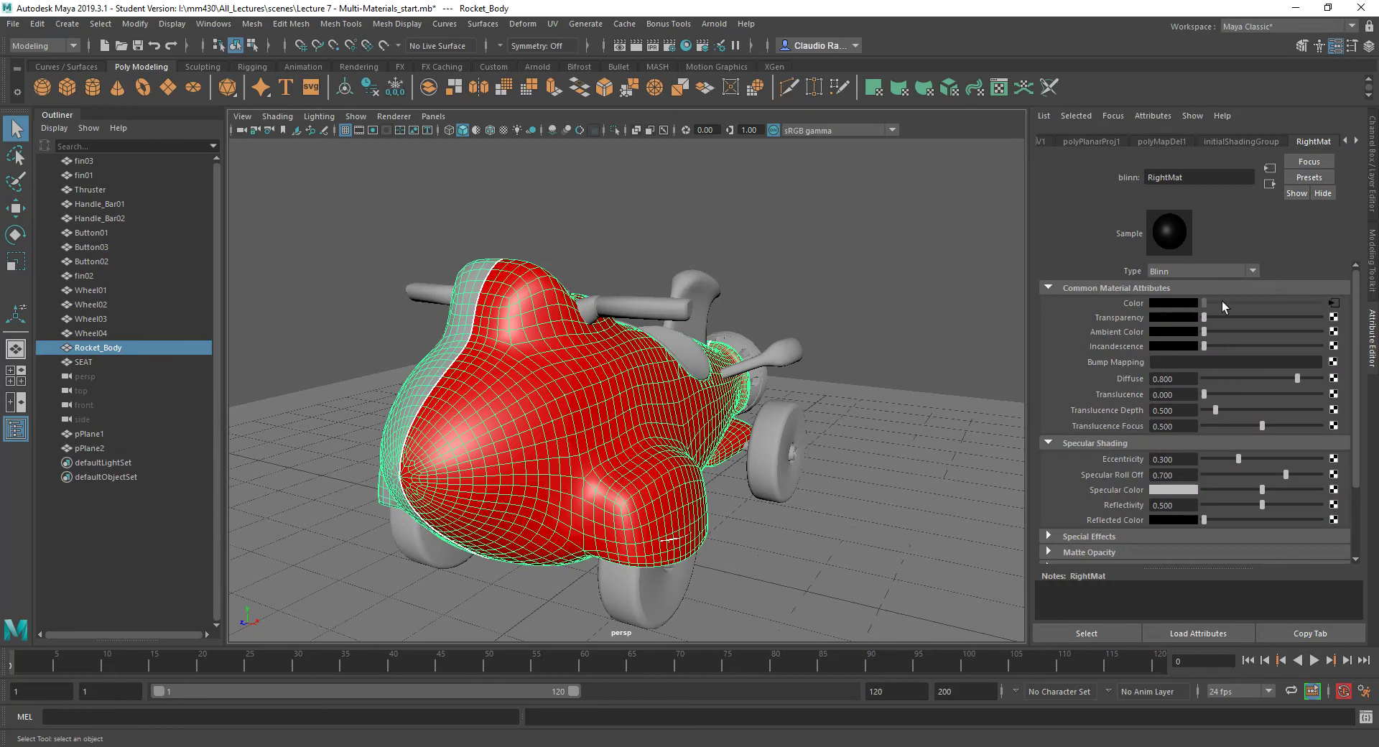
click(1333, 305)
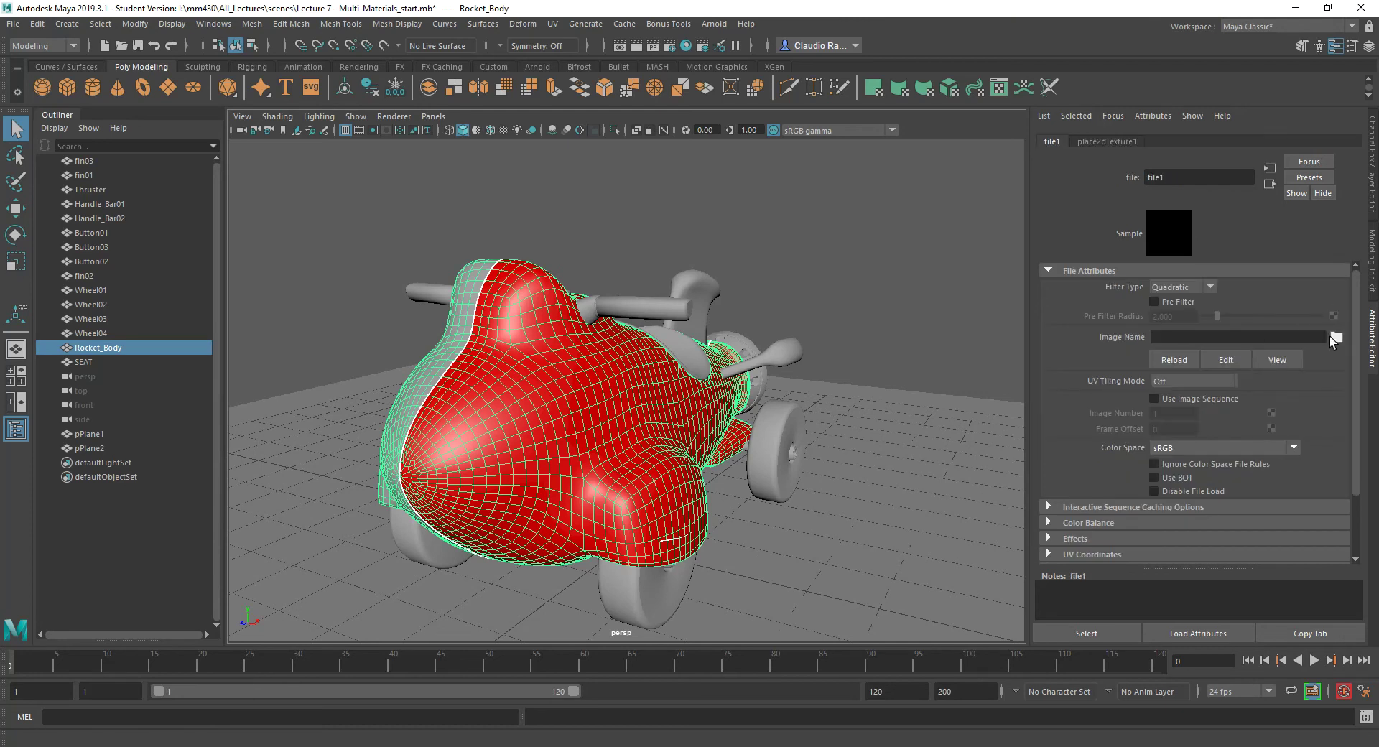
click(1337, 337)
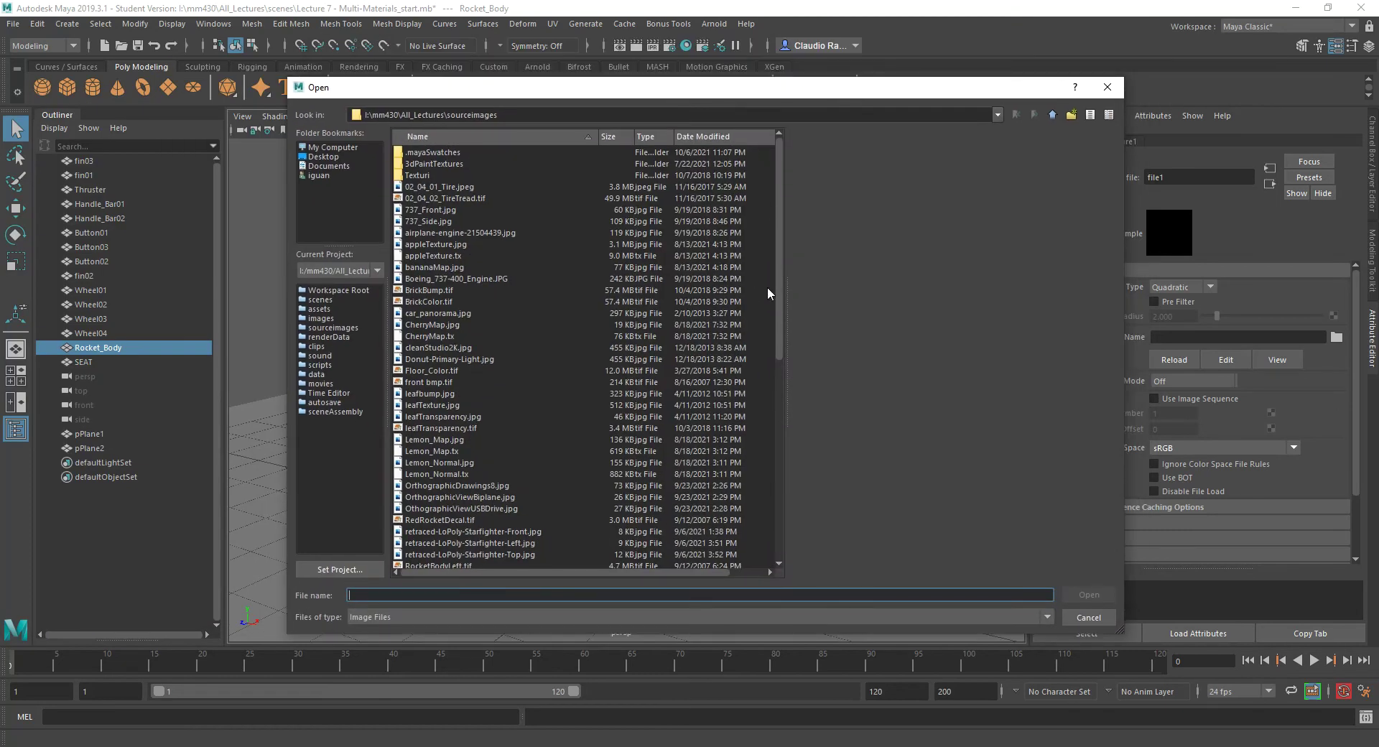
drag(781, 312, 790, 462)
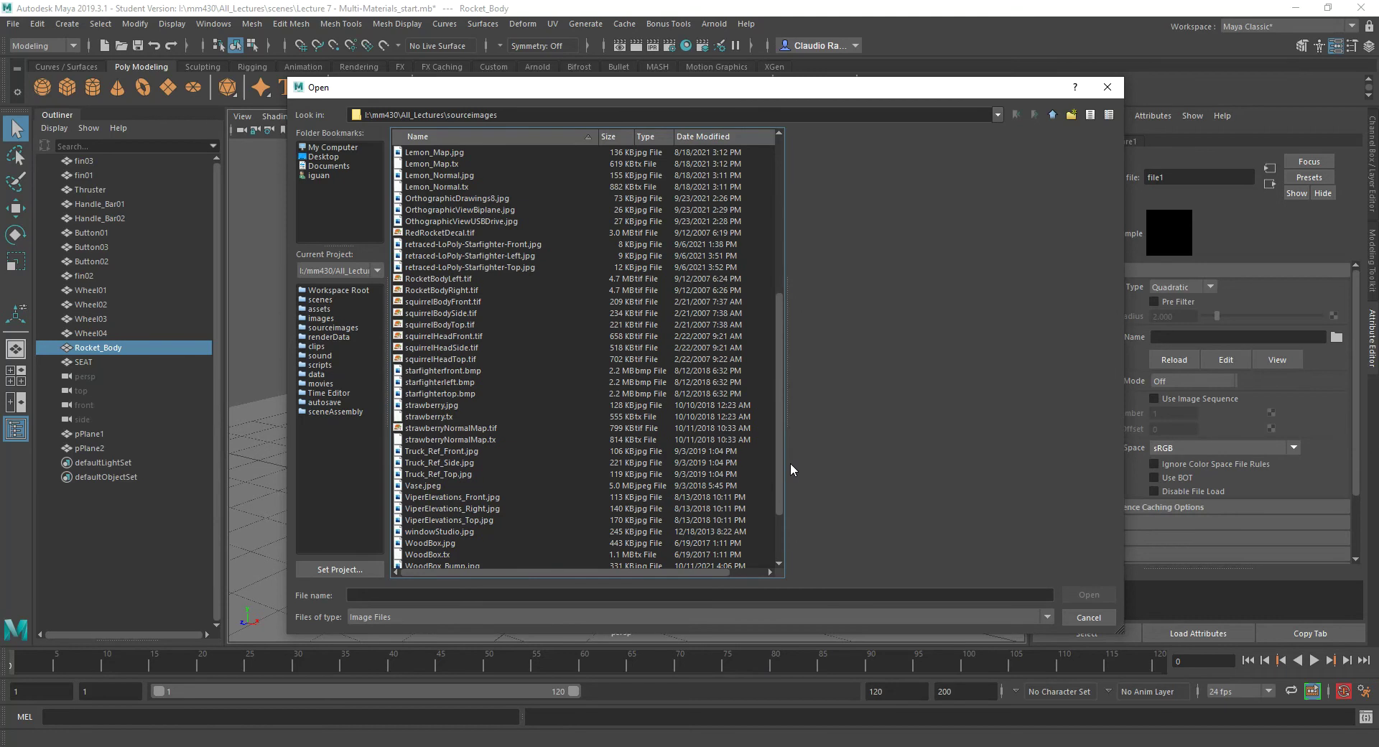
mouse_move(790, 463)
mouse_down()
mouse_move(792, 425)
mouse_move(794, 492)
mouse_move(791, 464)
mouse_up()
drag(543, 93, 570, 125)
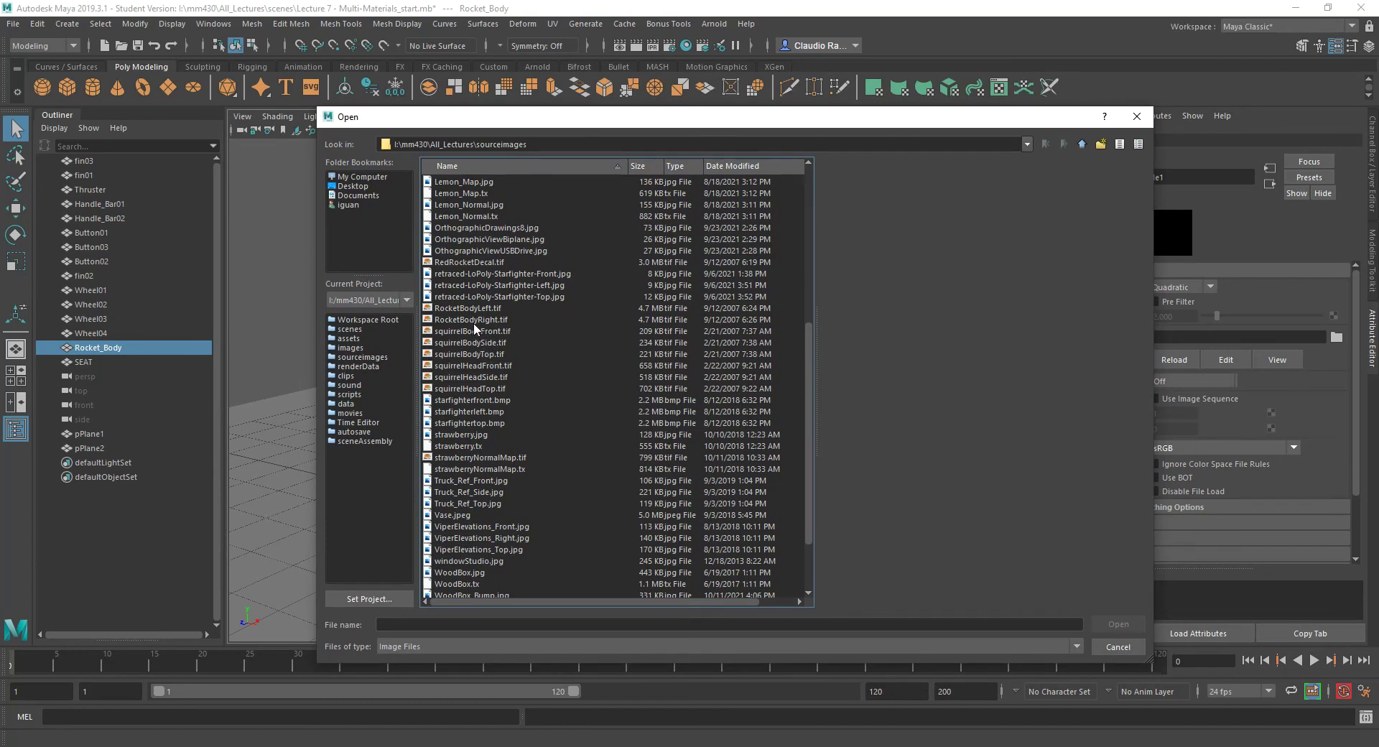
click(475, 319)
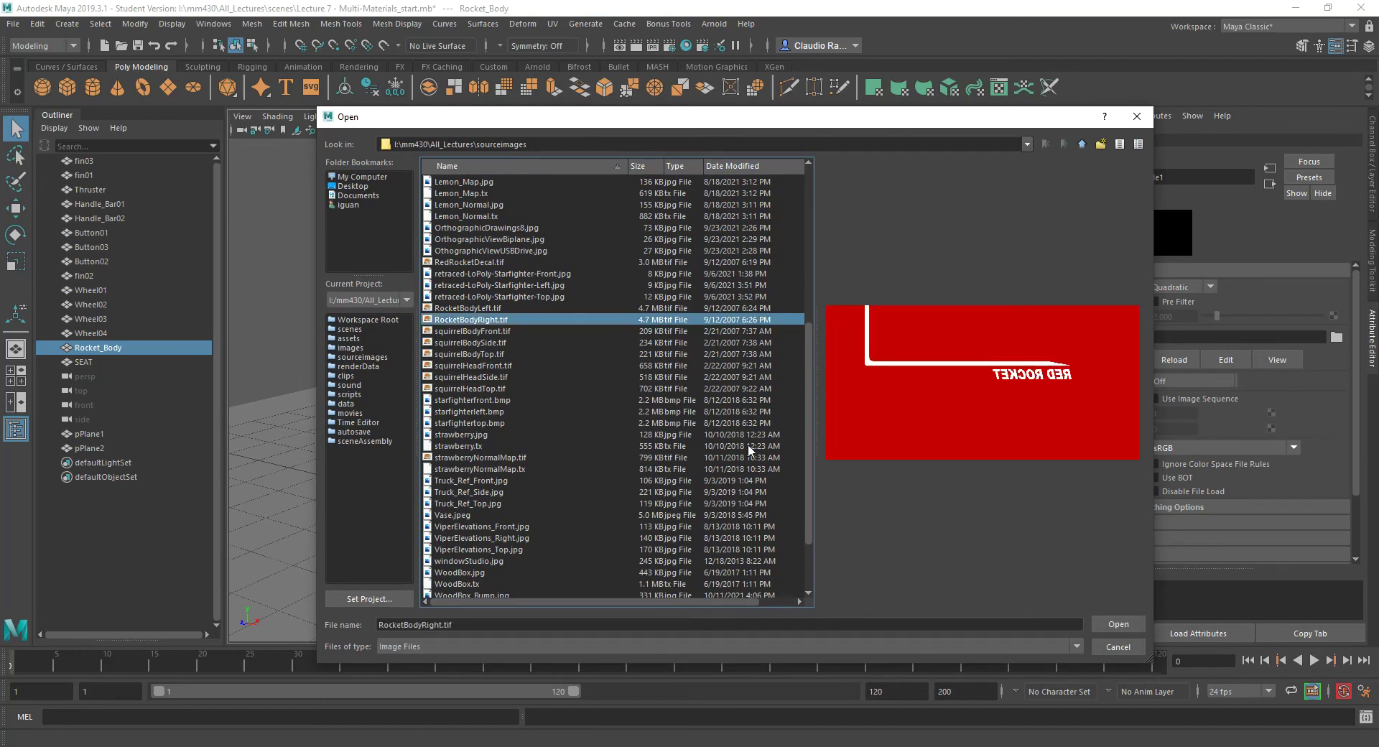
click(1115, 624)
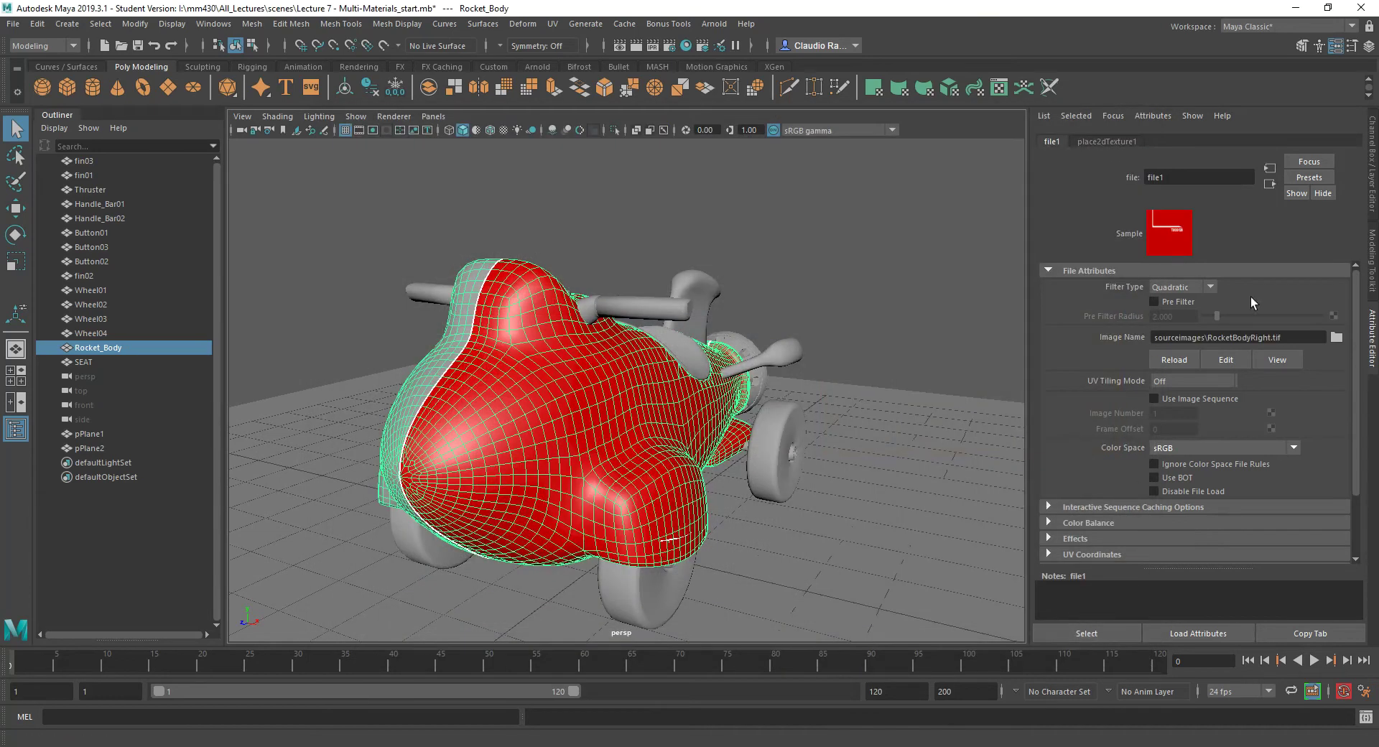
Open the UV Editor to check the body's UV shells against the loaded texture, and move its window aside.
click(999, 87)
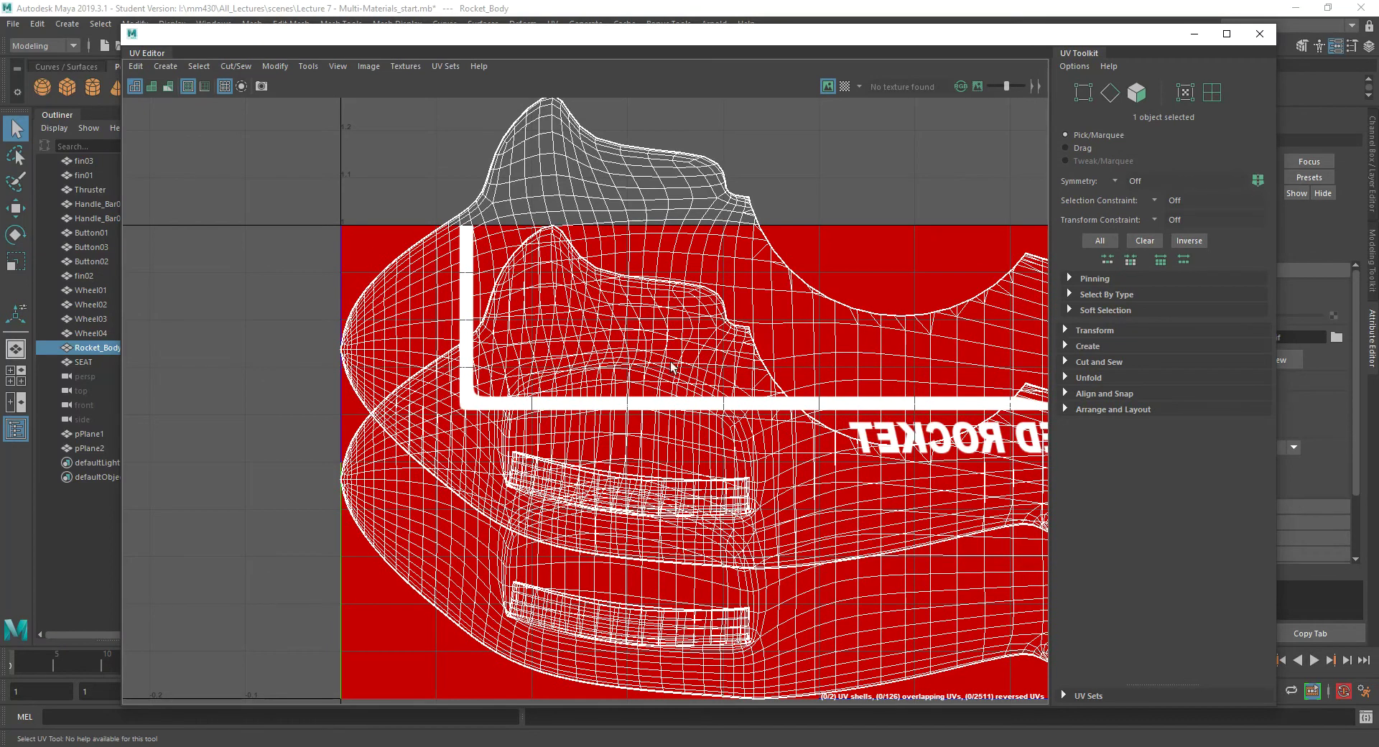
drag(537, 40, 538, 32)
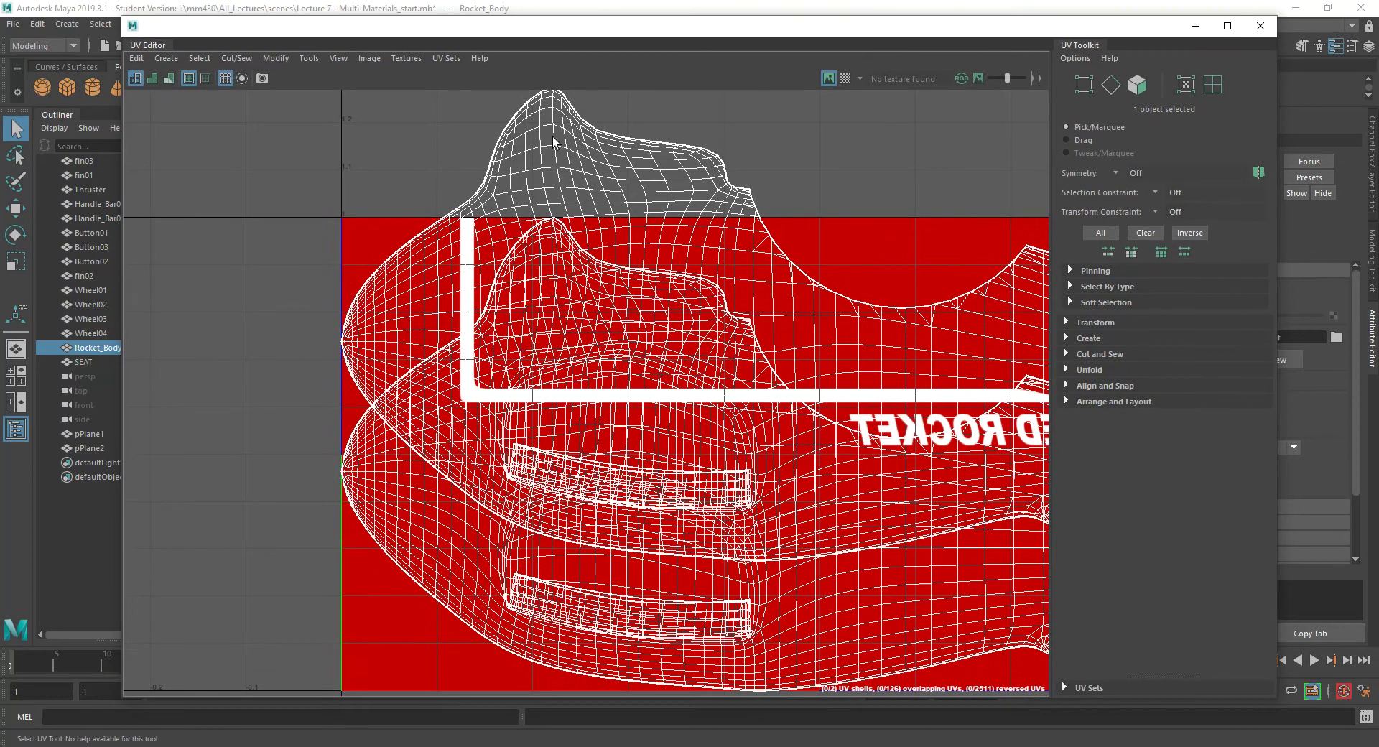
drag(321, 43, 3, 143)
Turn on Hardware Texturing in the viewport and inspect the textured right half of the rocket body.
alt+drag(512, 630, 743, 390)
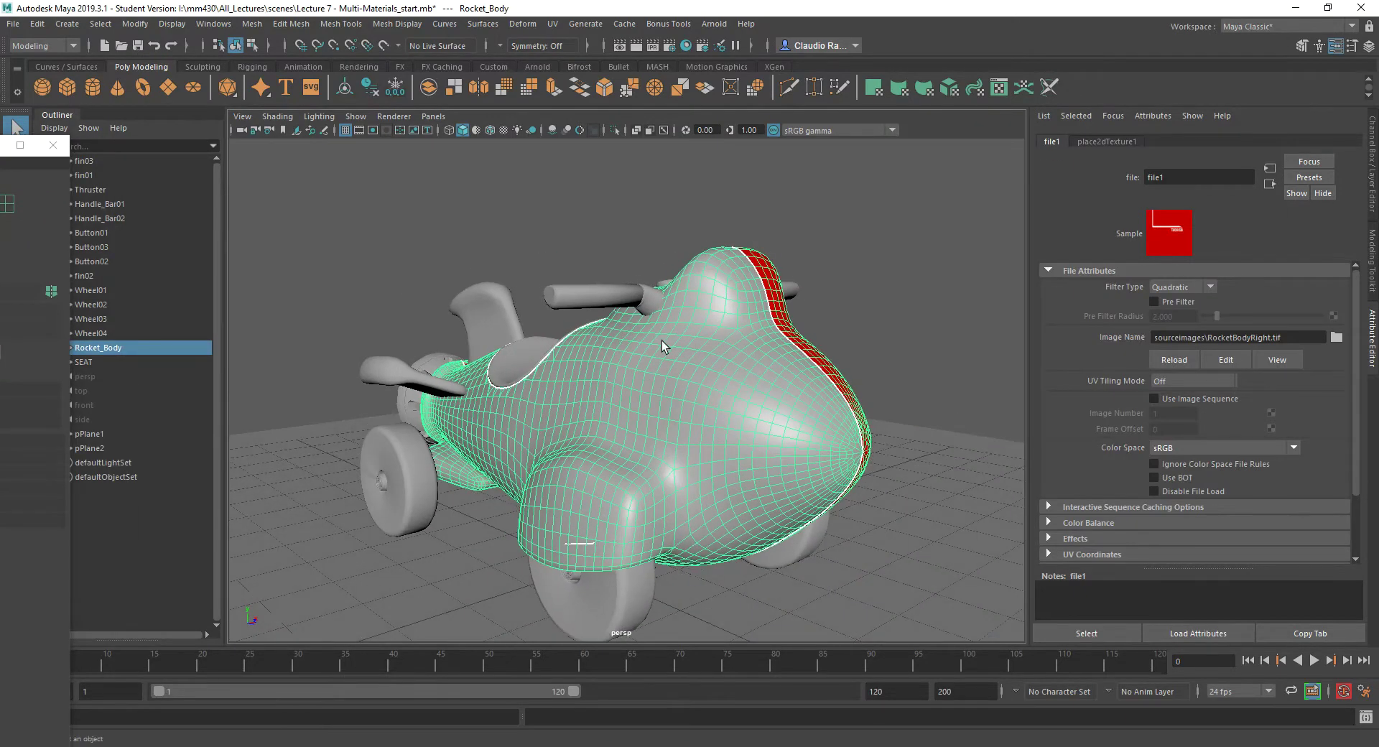
click(275, 118)
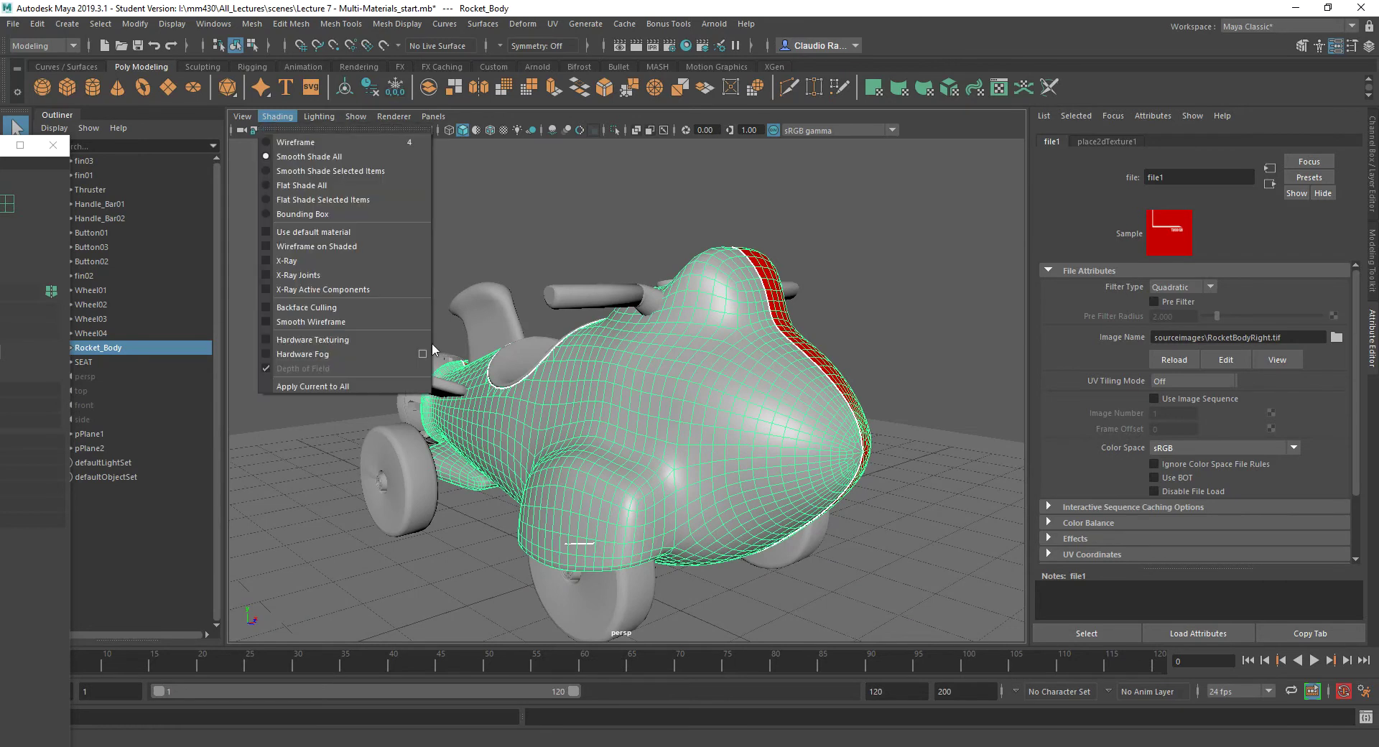
click(301, 341)
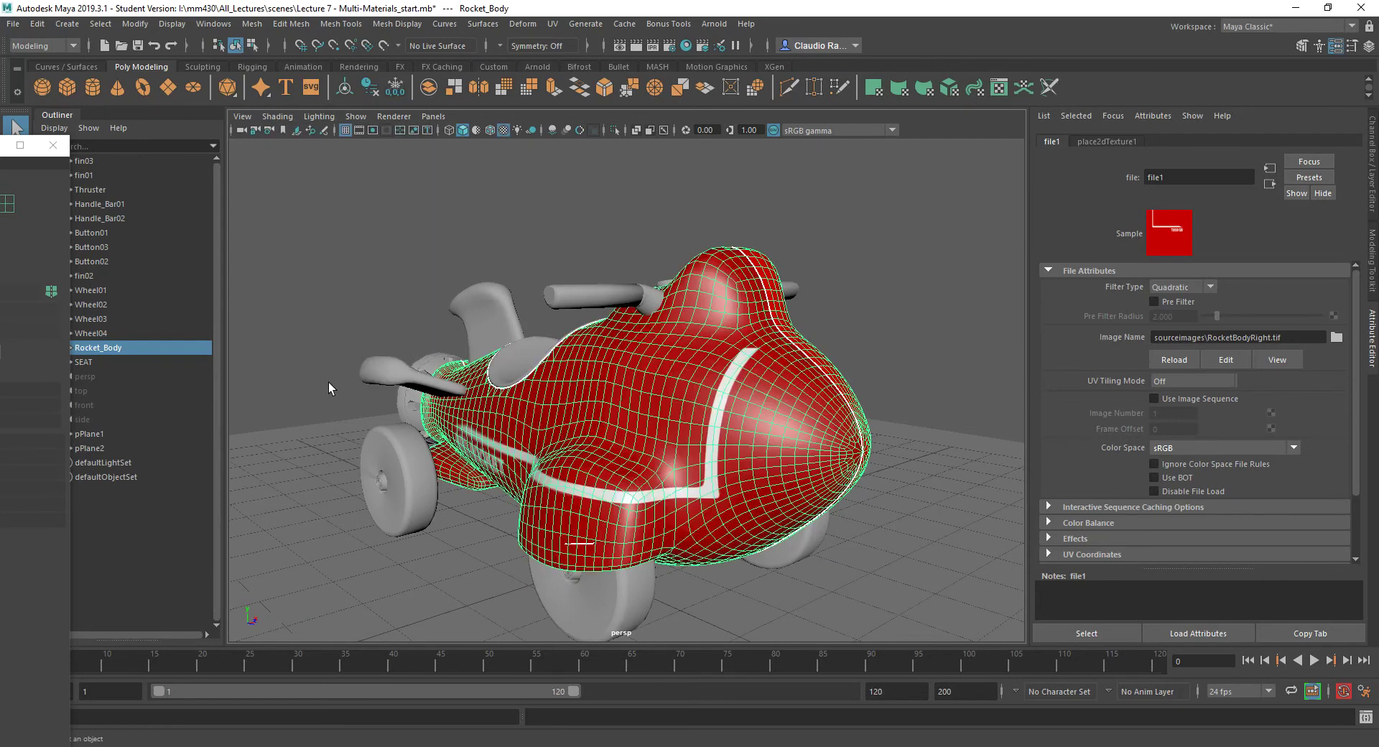
alt+drag(497, 478, 582, 457)
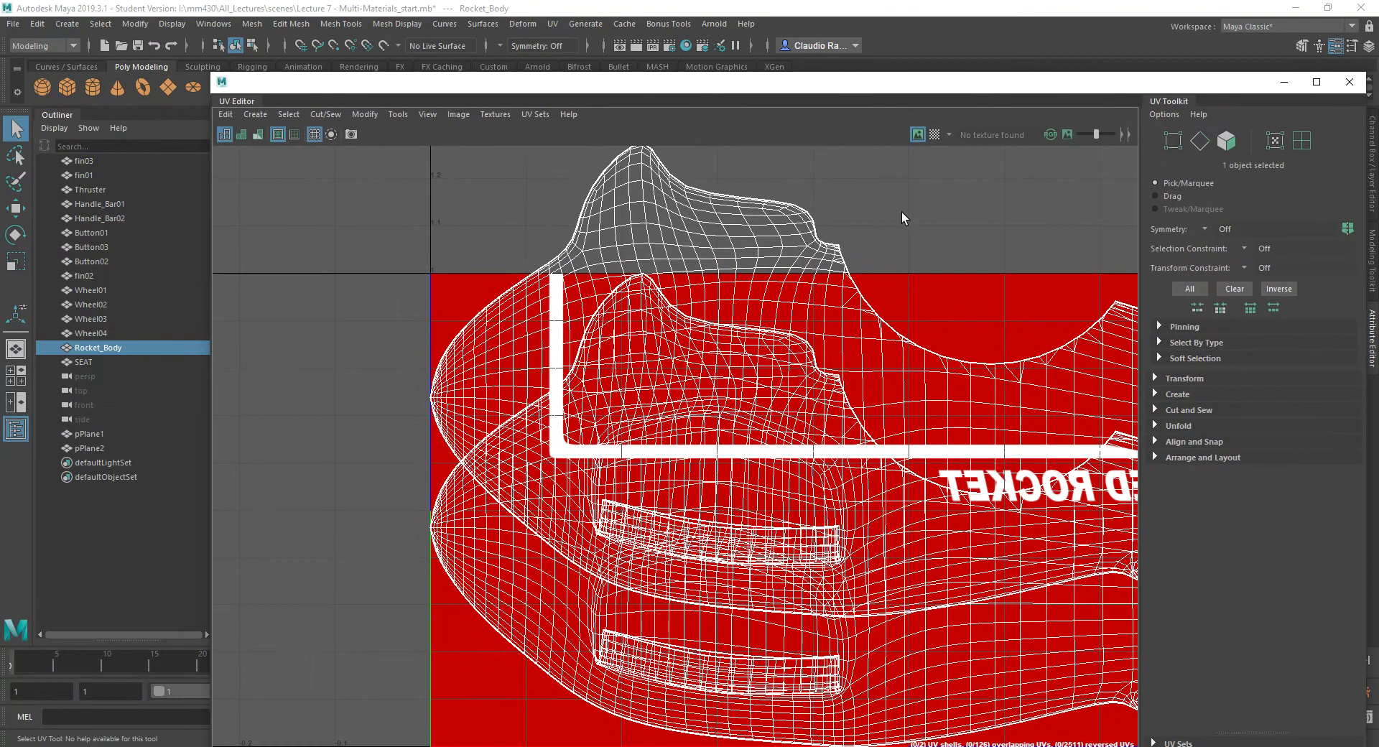
Select the right half's UV shell in the UV Editor and move it down slightly over the texture.
drag(689, 95, 1008, 83)
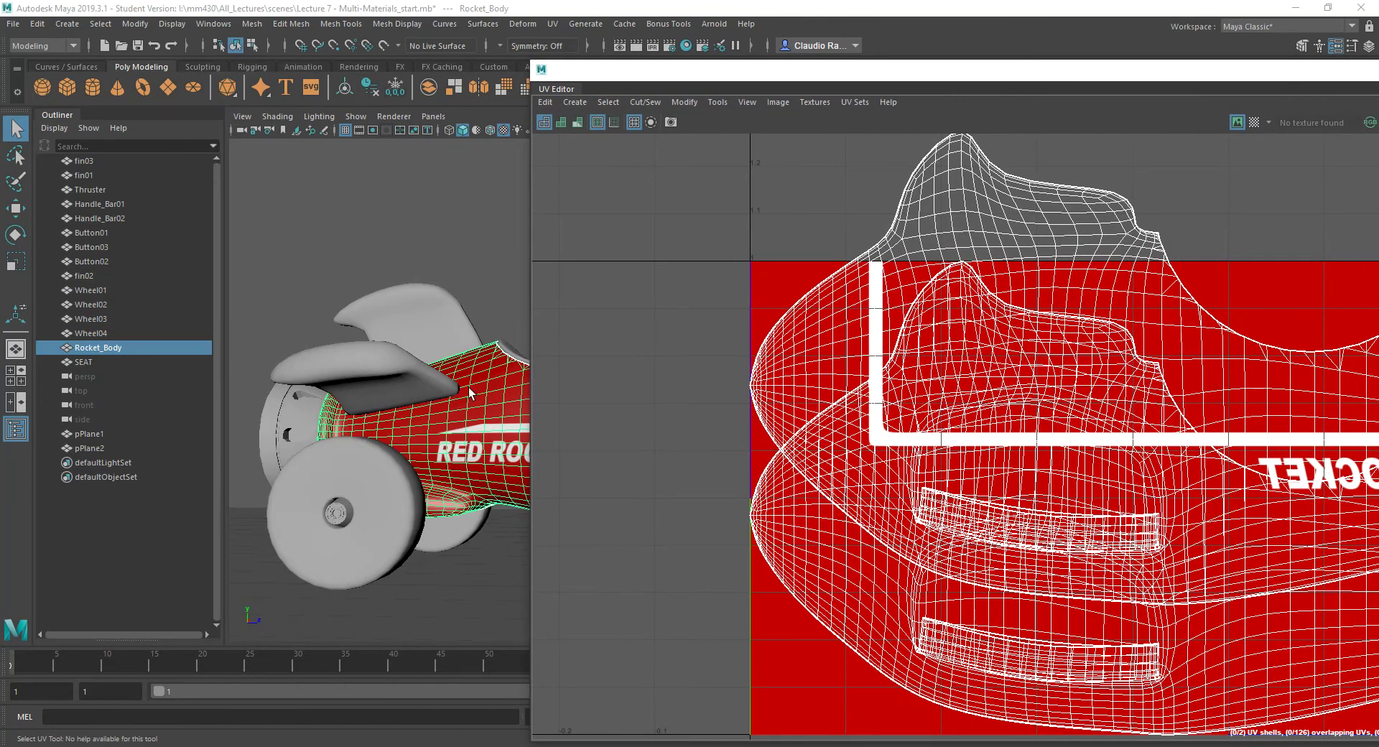
right_drag(962, 230, 927, 215)
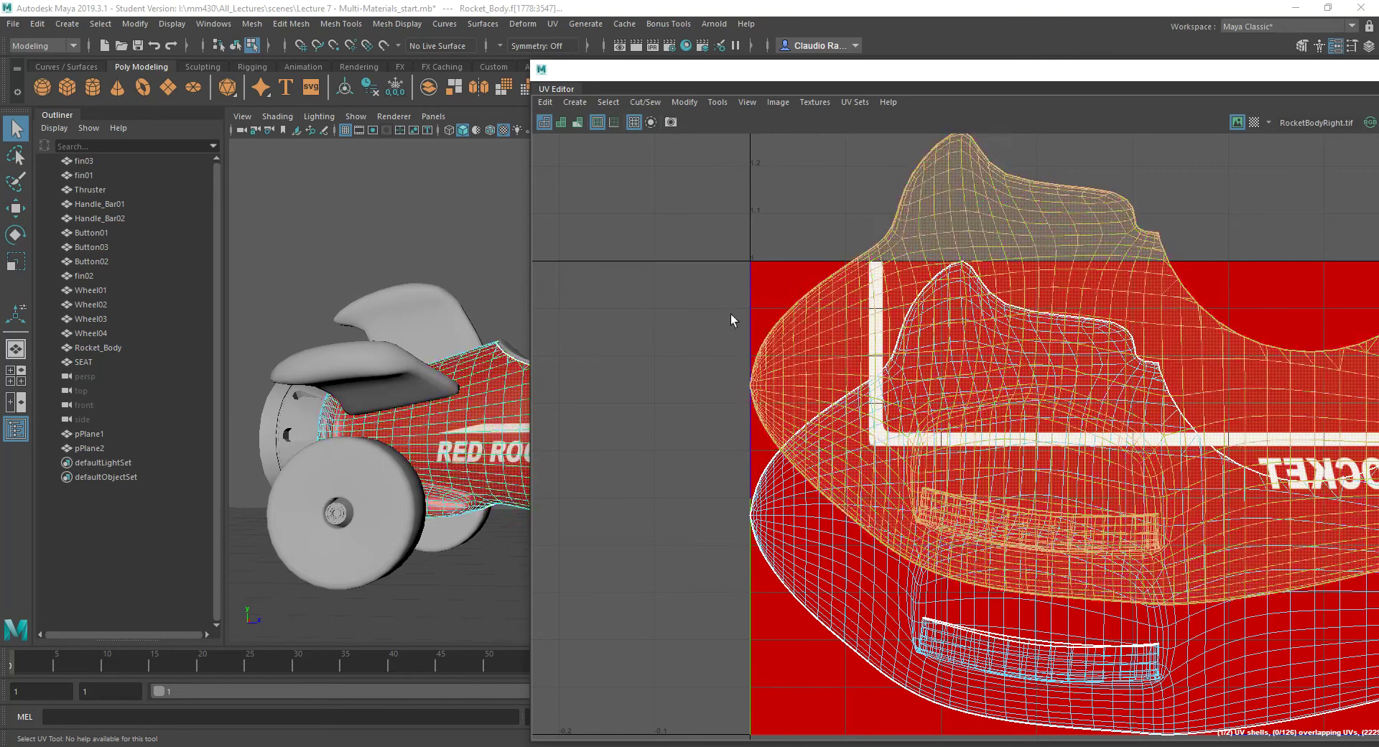
click(1034, 314)
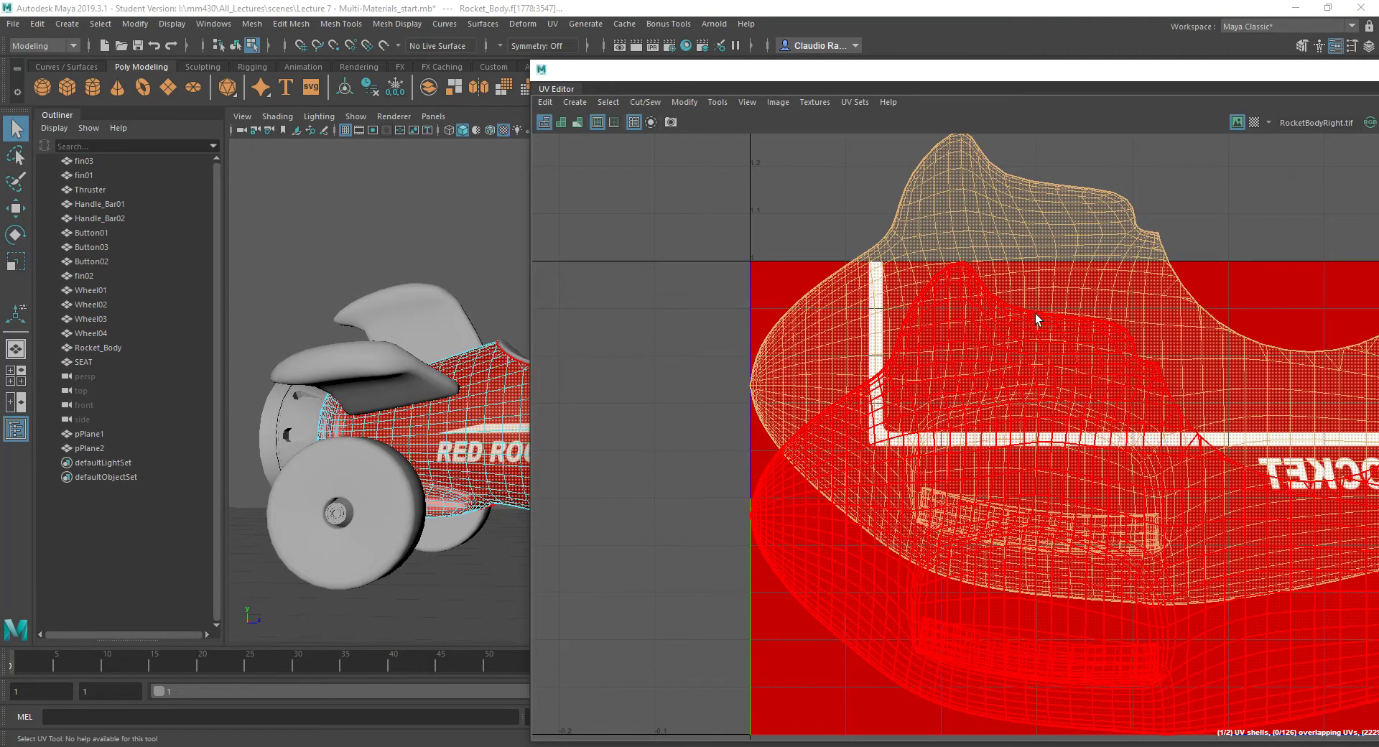
key(w)
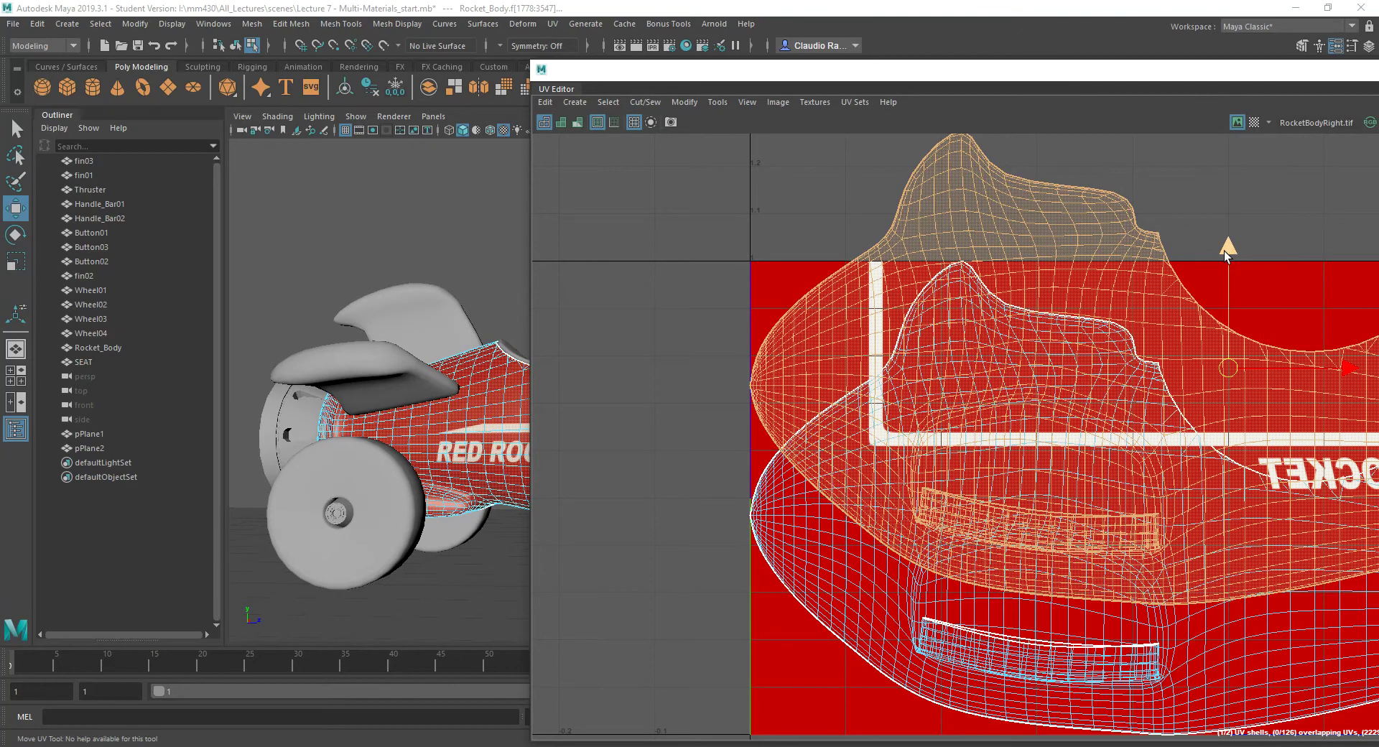
drag(1227, 252, 1230, 270)
Shrink the UV Editor beside the viewport and lower the right half's UV shell further to raise the RED ROCKET stripe on the body.
drag(797, 81, 464, 63)
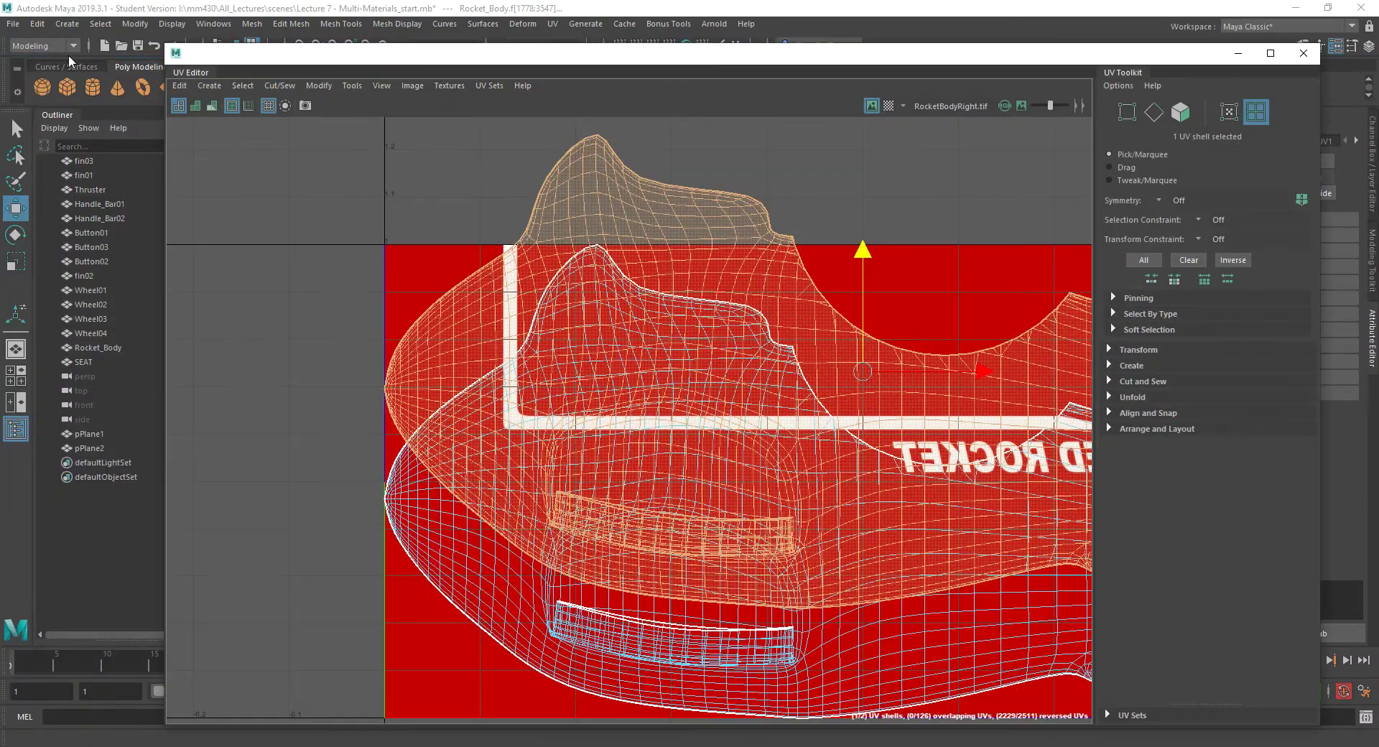
drag(166, 49, 501, 329)
drag(600, 336, 839, 123)
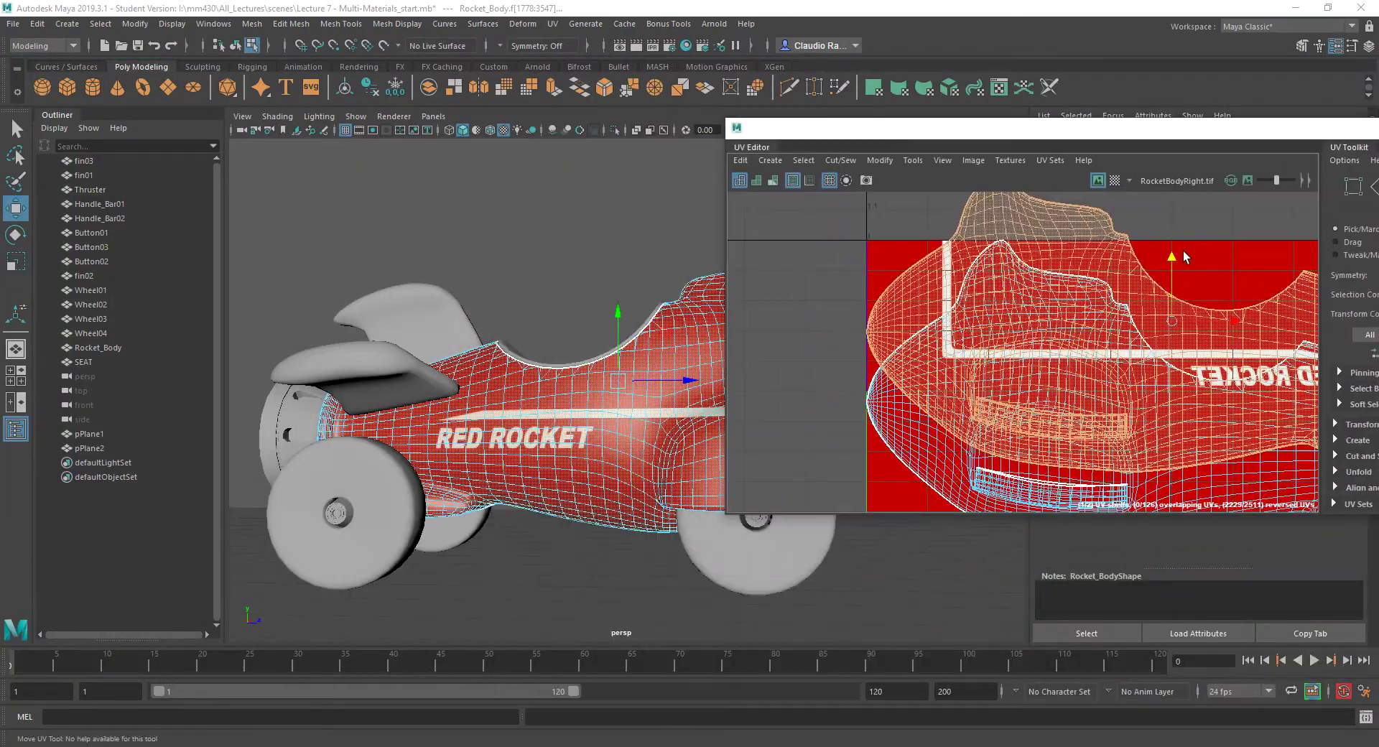
mouse_move(1171, 257)
mouse_down()
mouse_move(1170, 287)
mouse_move(1173, 228)
mouse_move(1168, 256)
mouse_up()
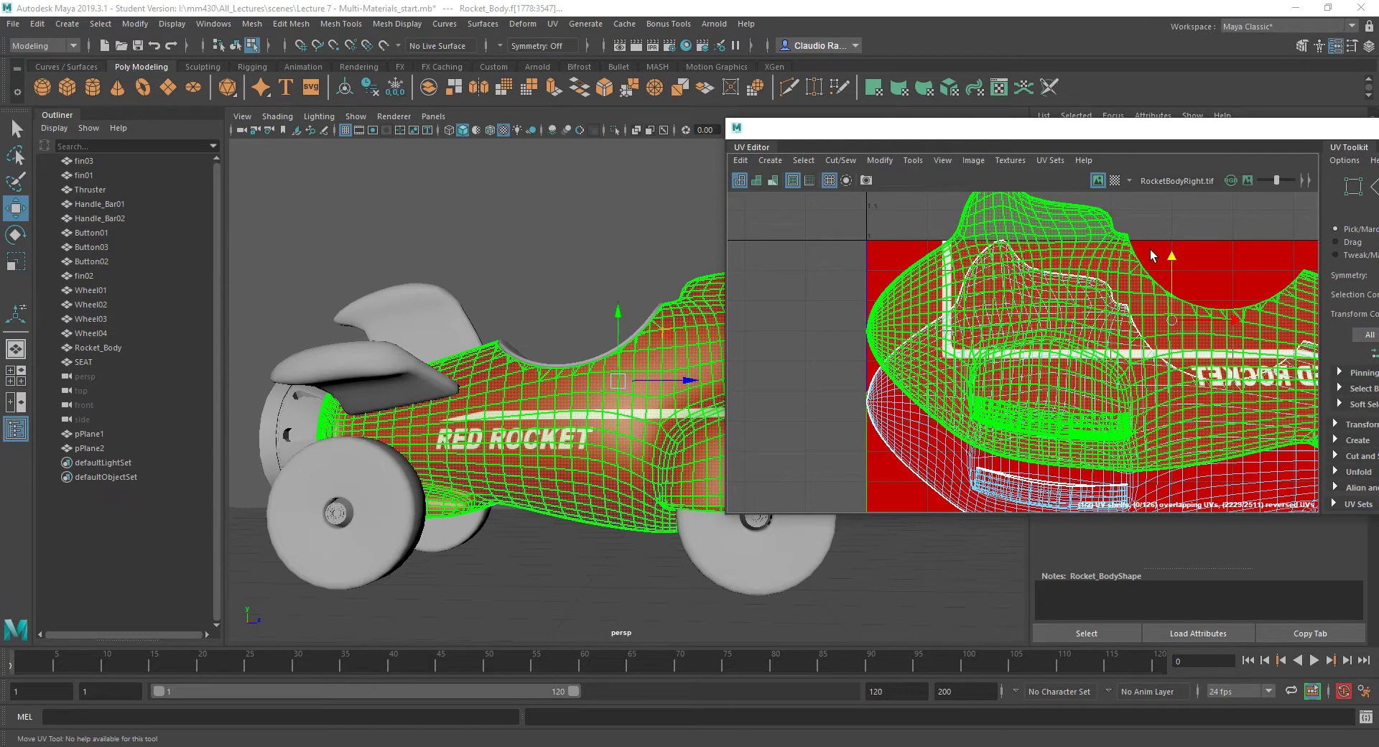
drag(1172, 255, 1155, 276)
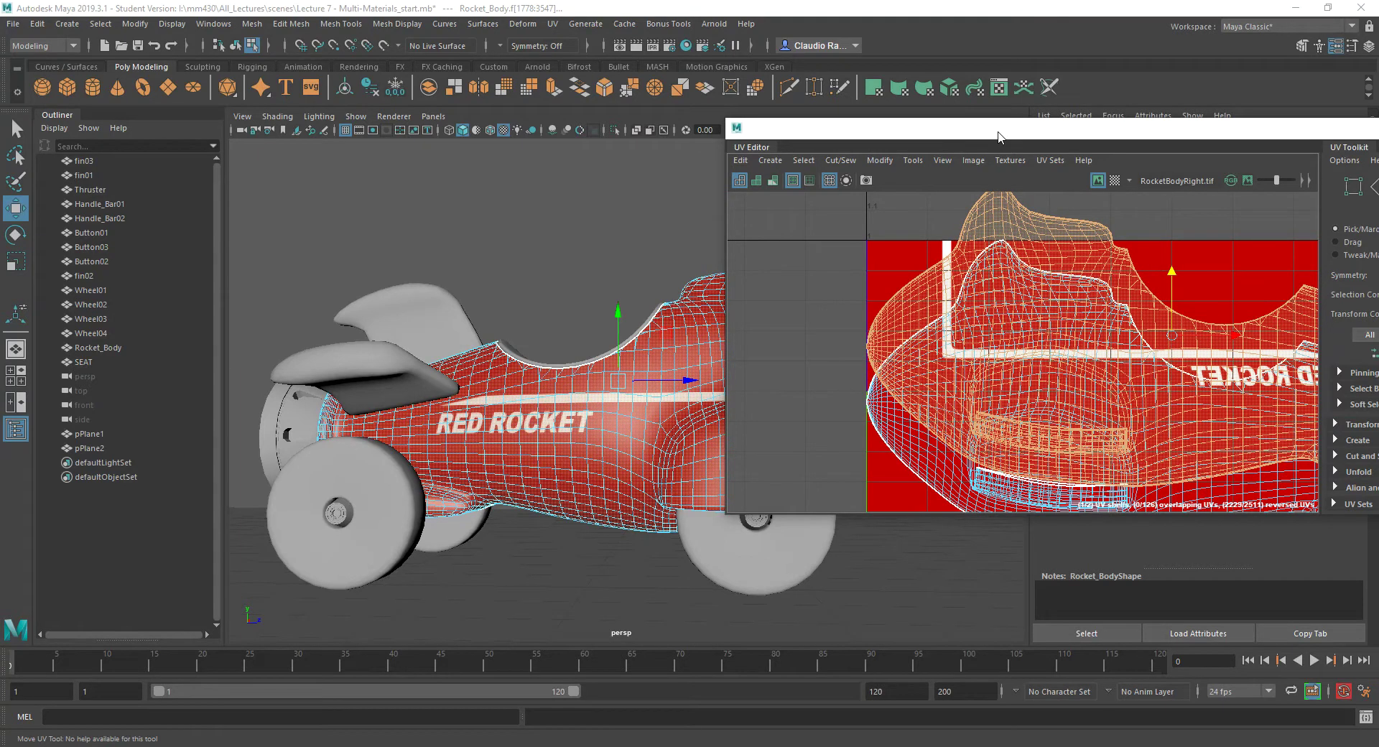
Resize the UV Editor to fit the full layout, select the left half's UV shell and move it slightly upward.
drag(1007, 126, 499, 65)
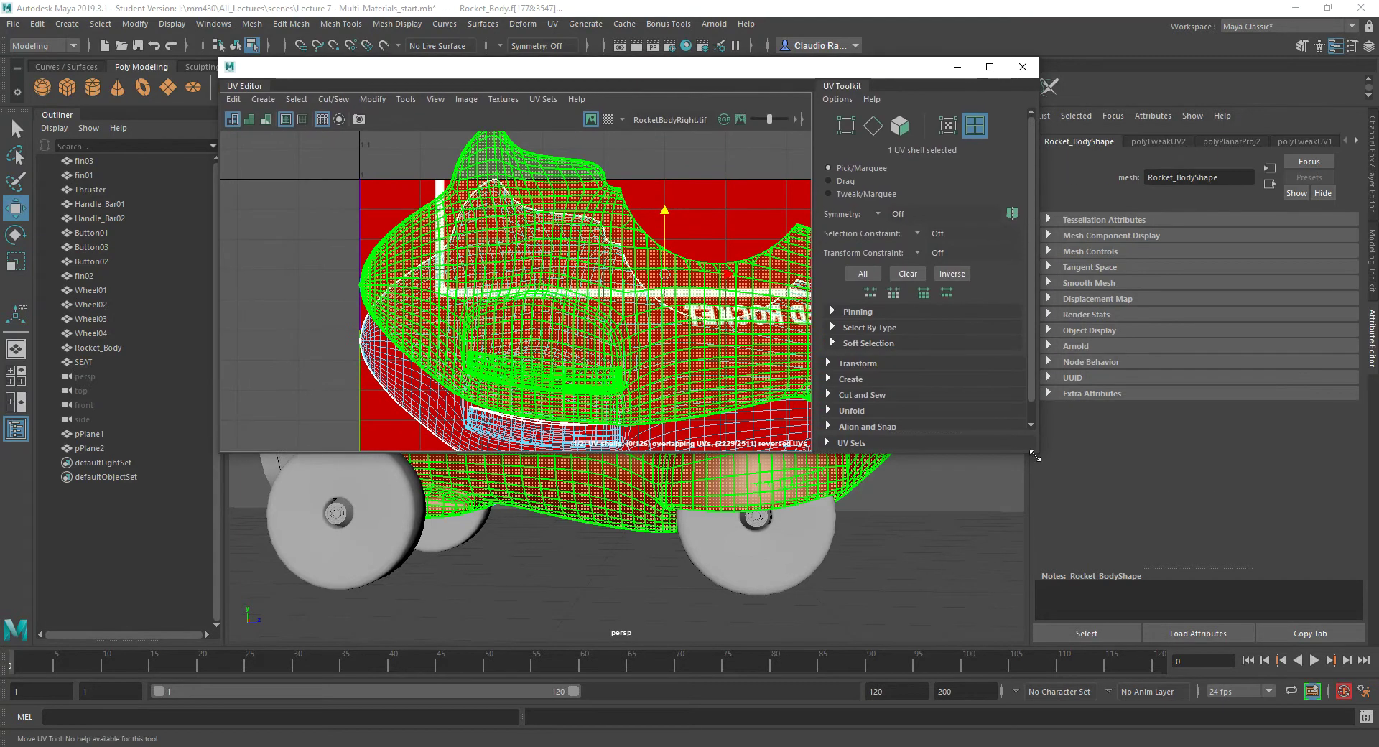
drag(1035, 455, 804, 615)
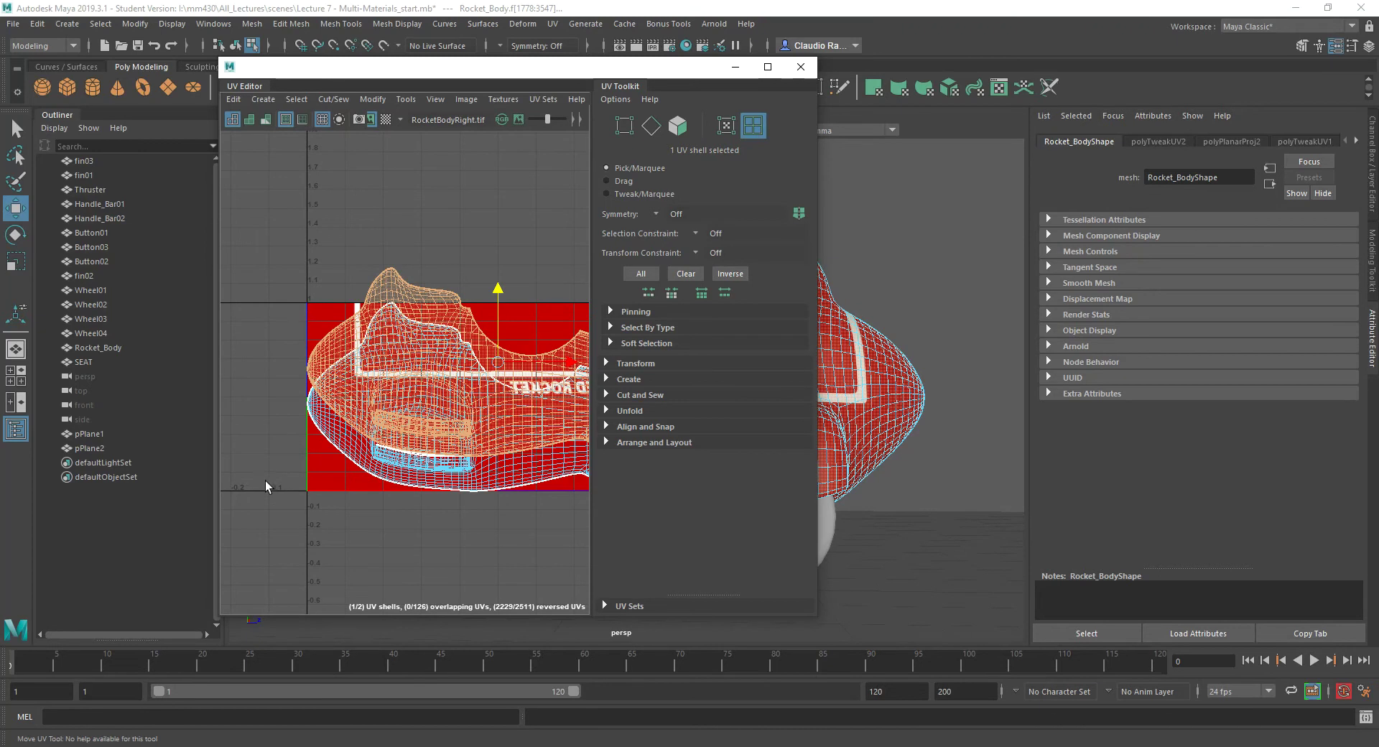
drag(589, 506, 608, 508)
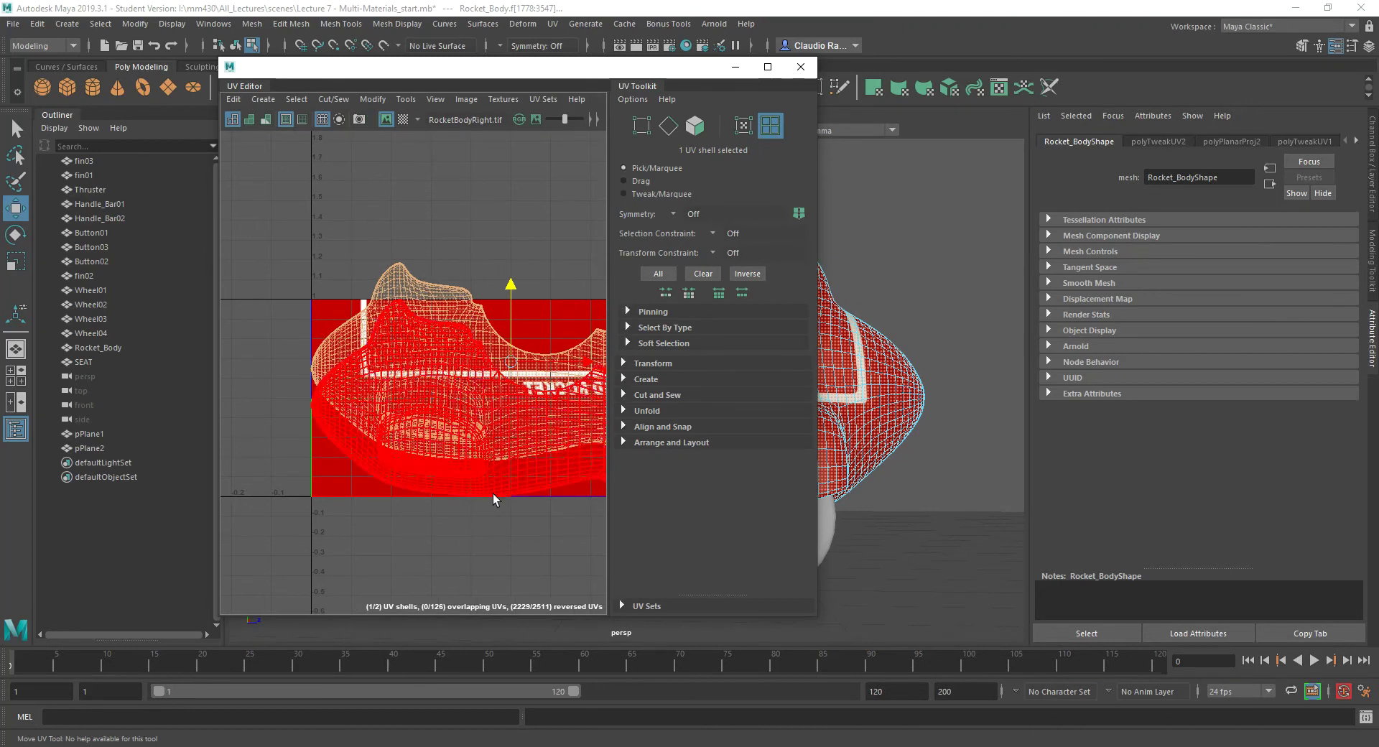
drag(818, 524, 1082, 528)
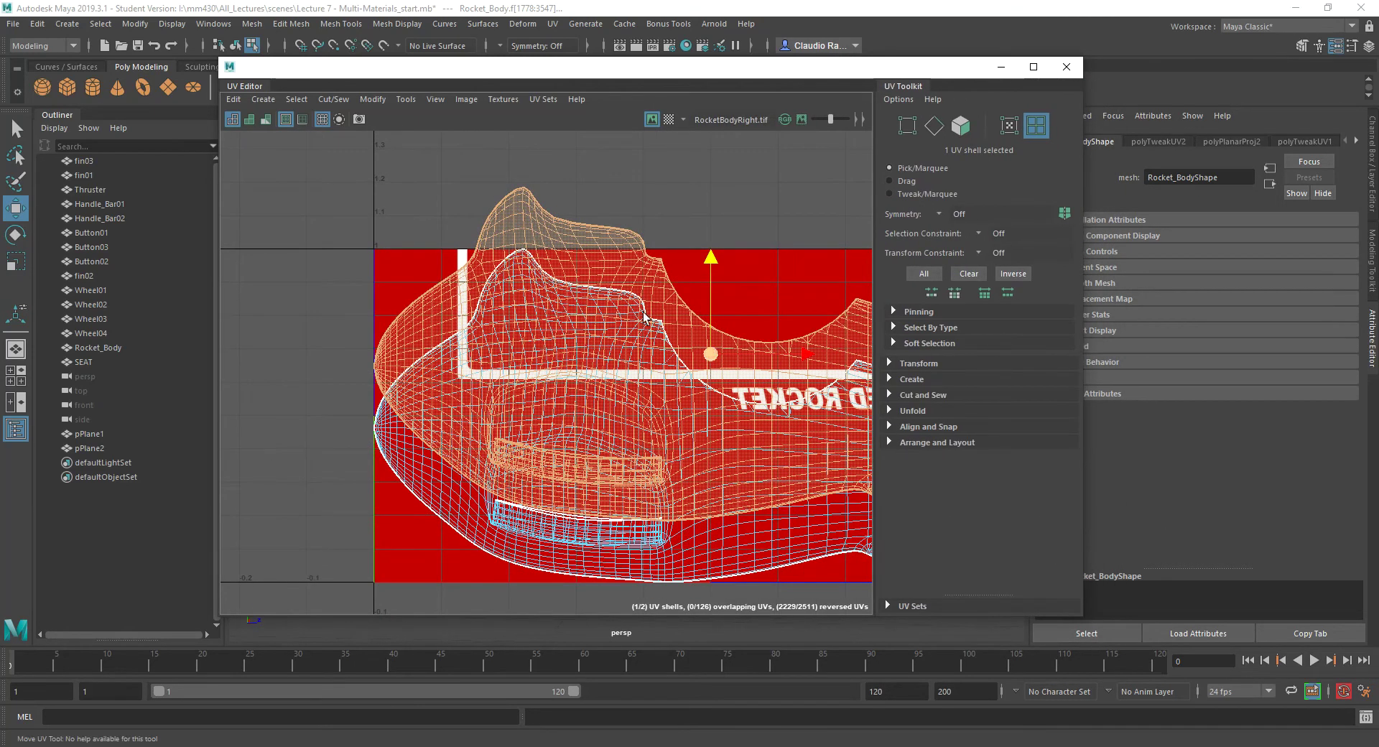
scroll(734, 317, down, 5)
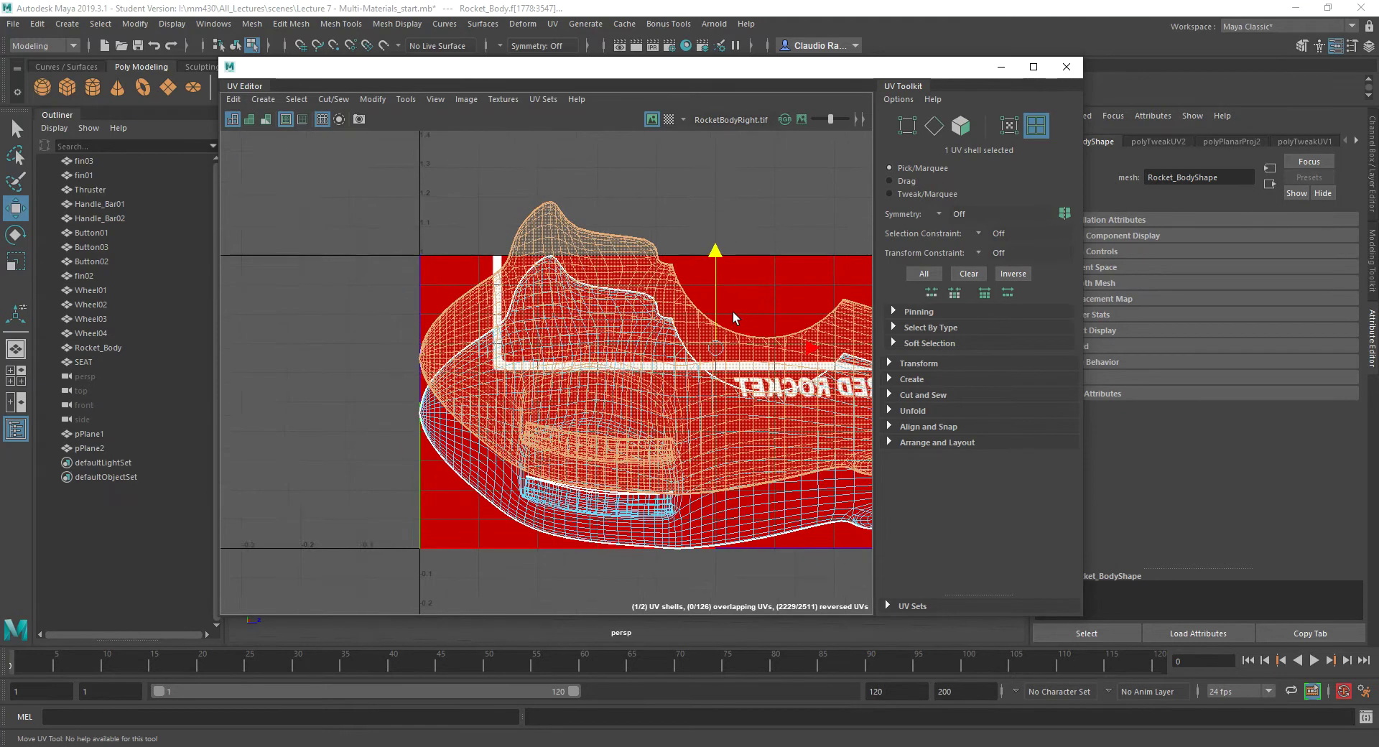
scroll(734, 318, down, 2)
key(f)
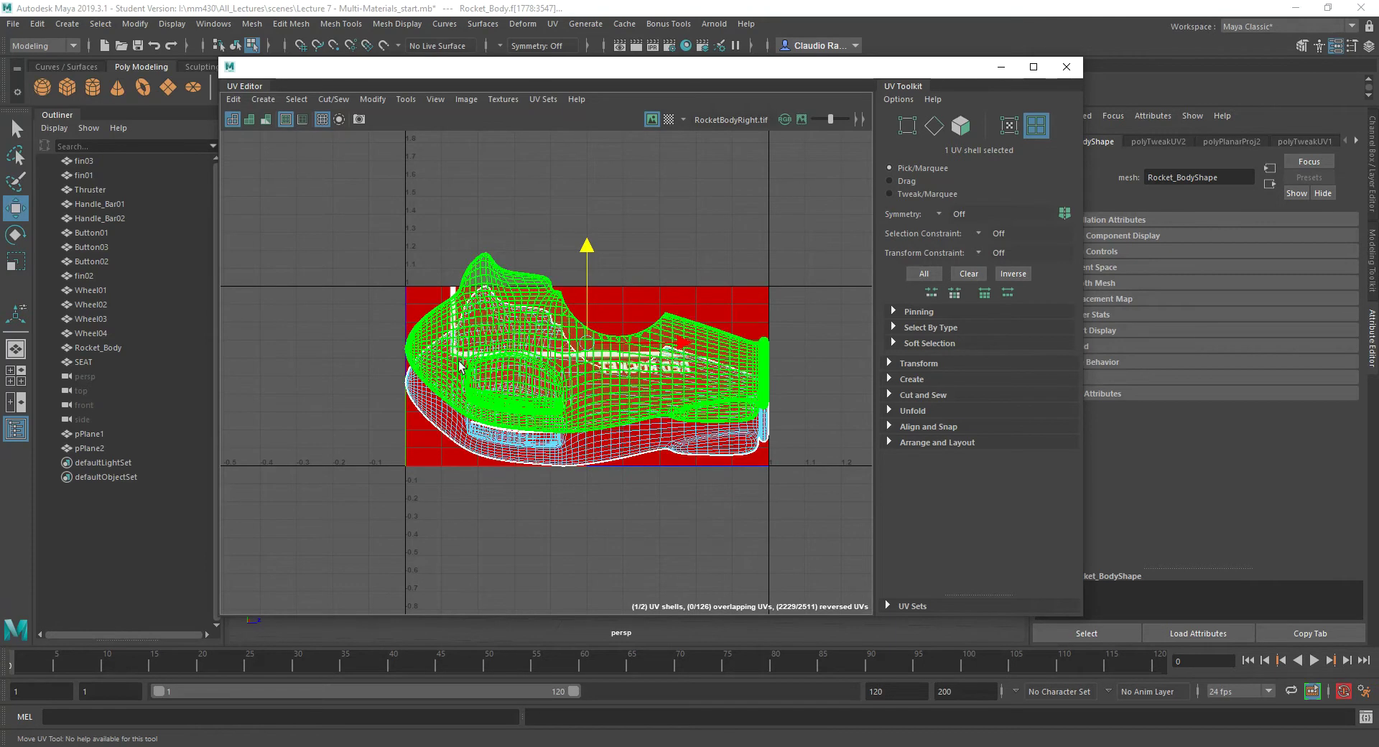
click(422, 405)
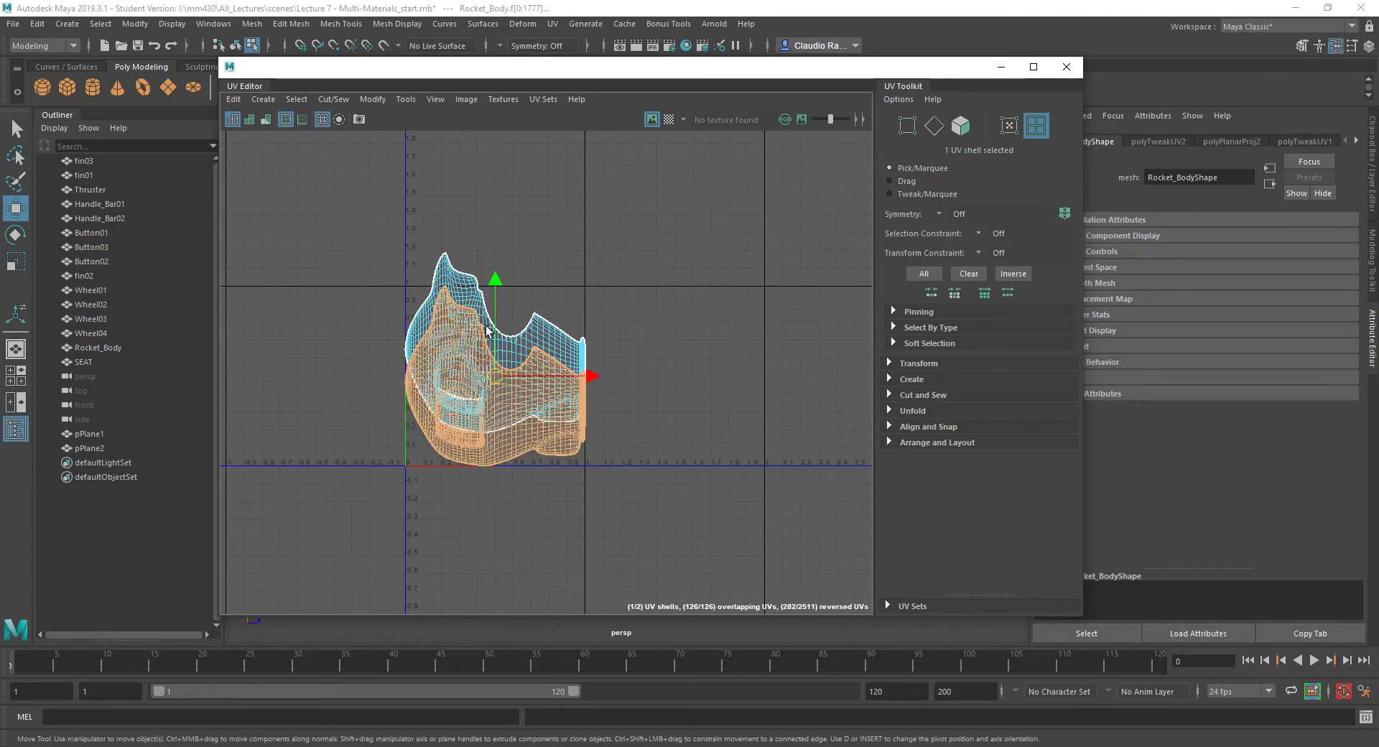
scroll(470, 373, up, 5)
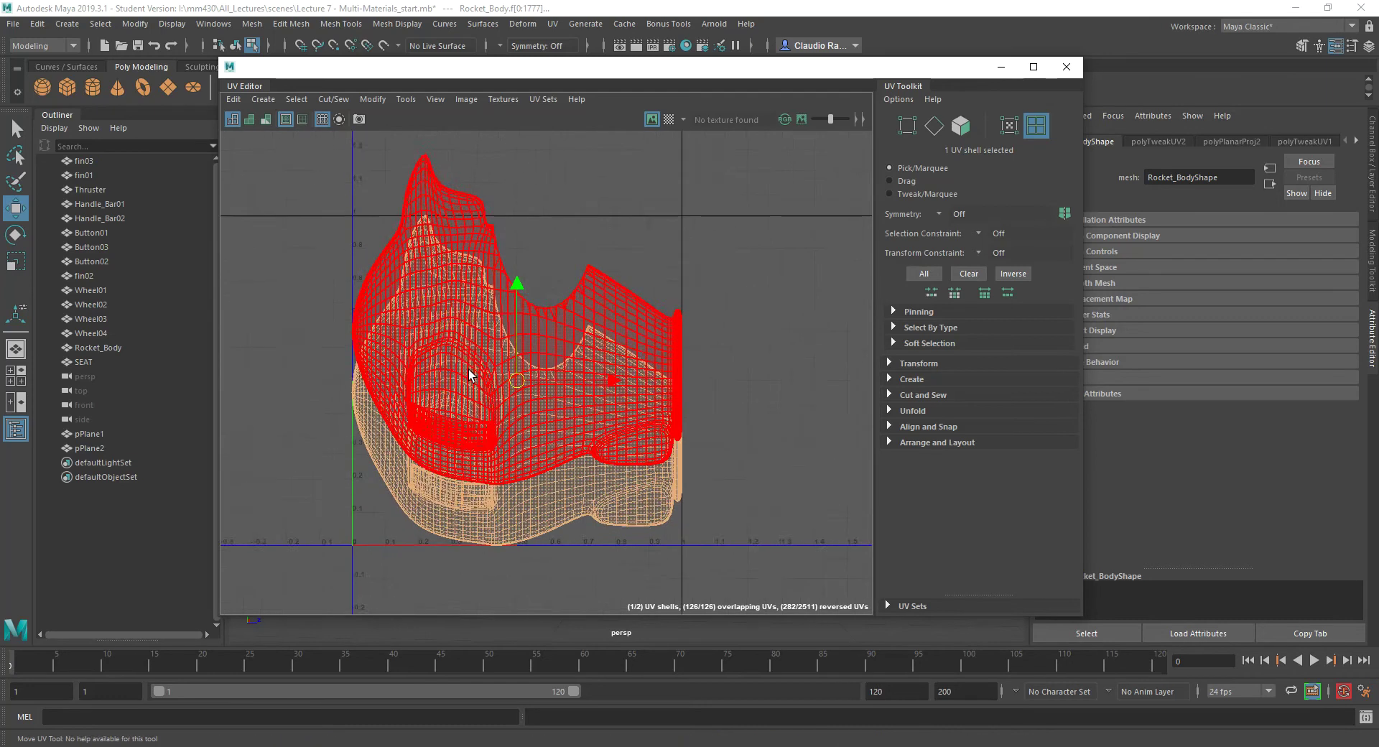
drag(540, 228, 538, 205)
Open the LeftMat material of the rocket body and map a File texture to its Color.
drag(563, 79, 707, 429)
alt+drag(781, 311, 668, 345)
drag(633, 421, 772, 586)
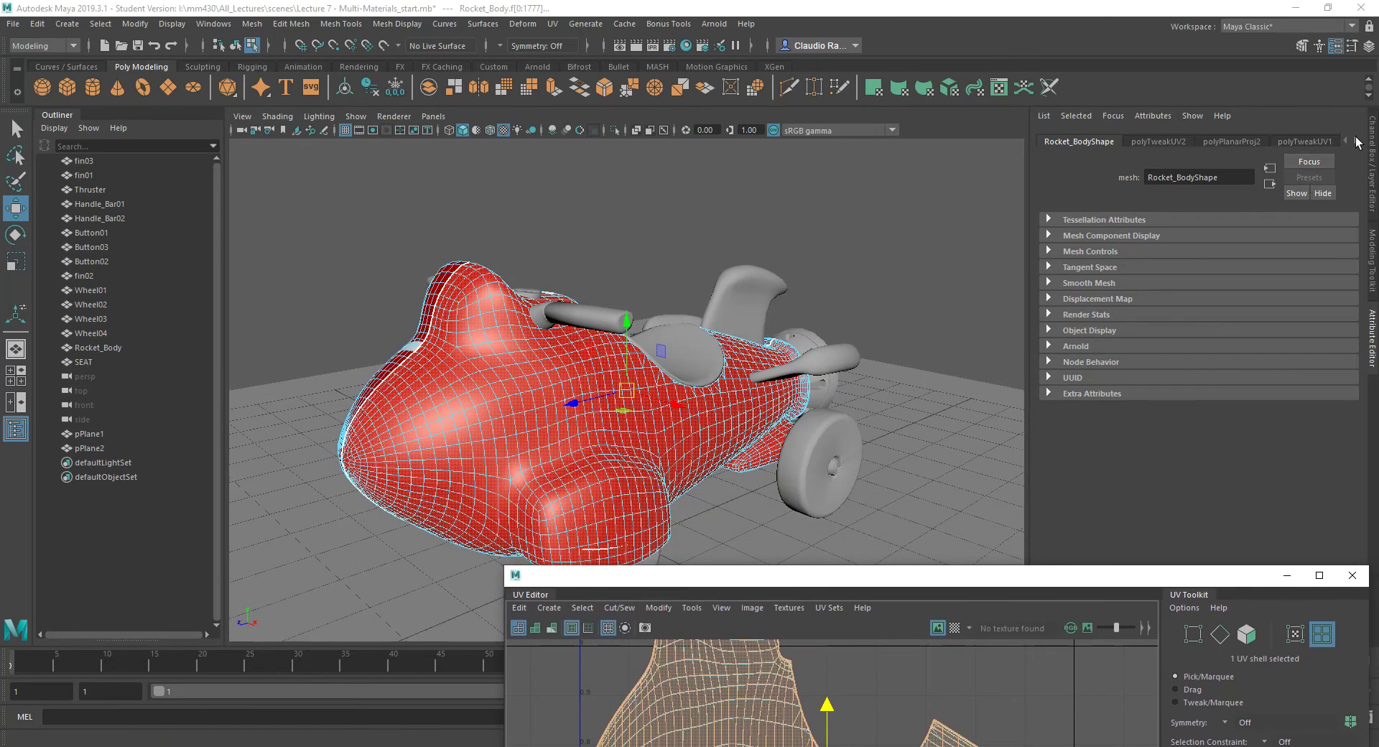
click(1357, 142)
click(1357, 142)
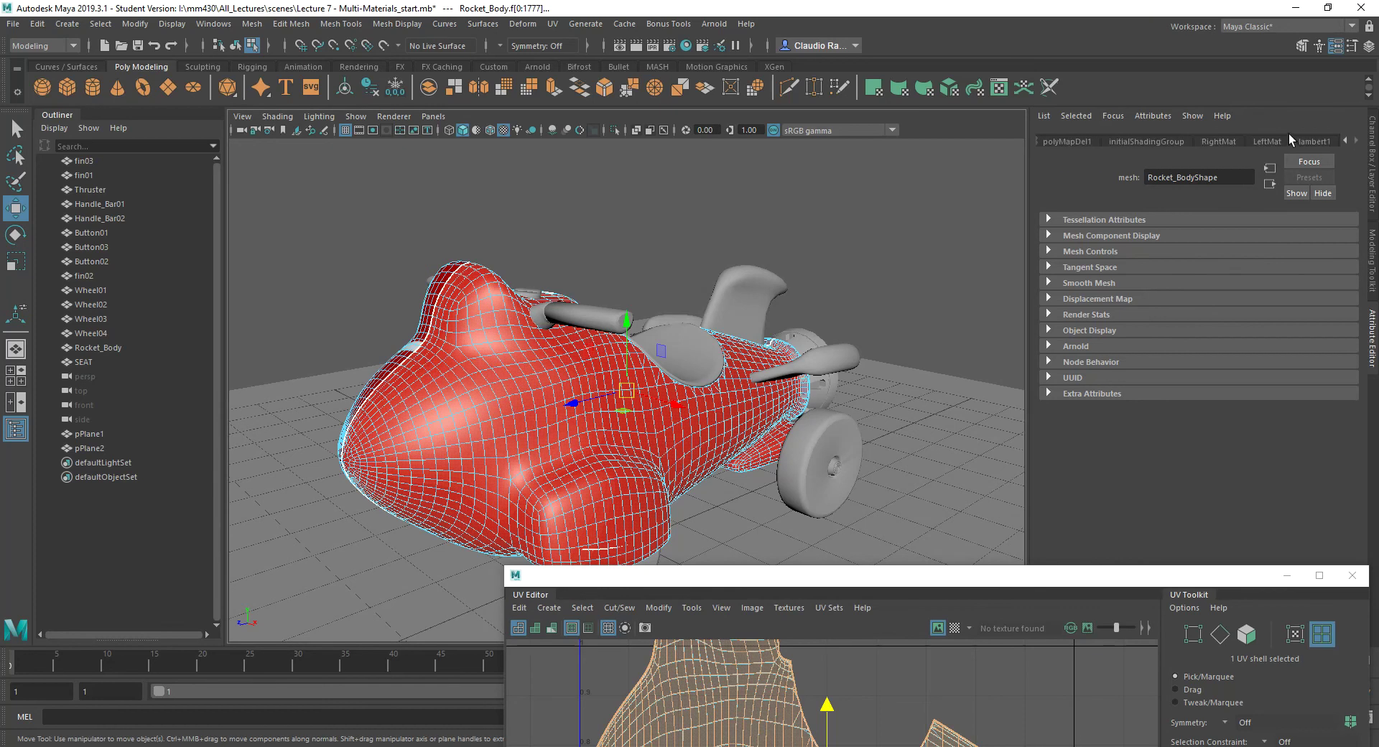
click(1271, 142)
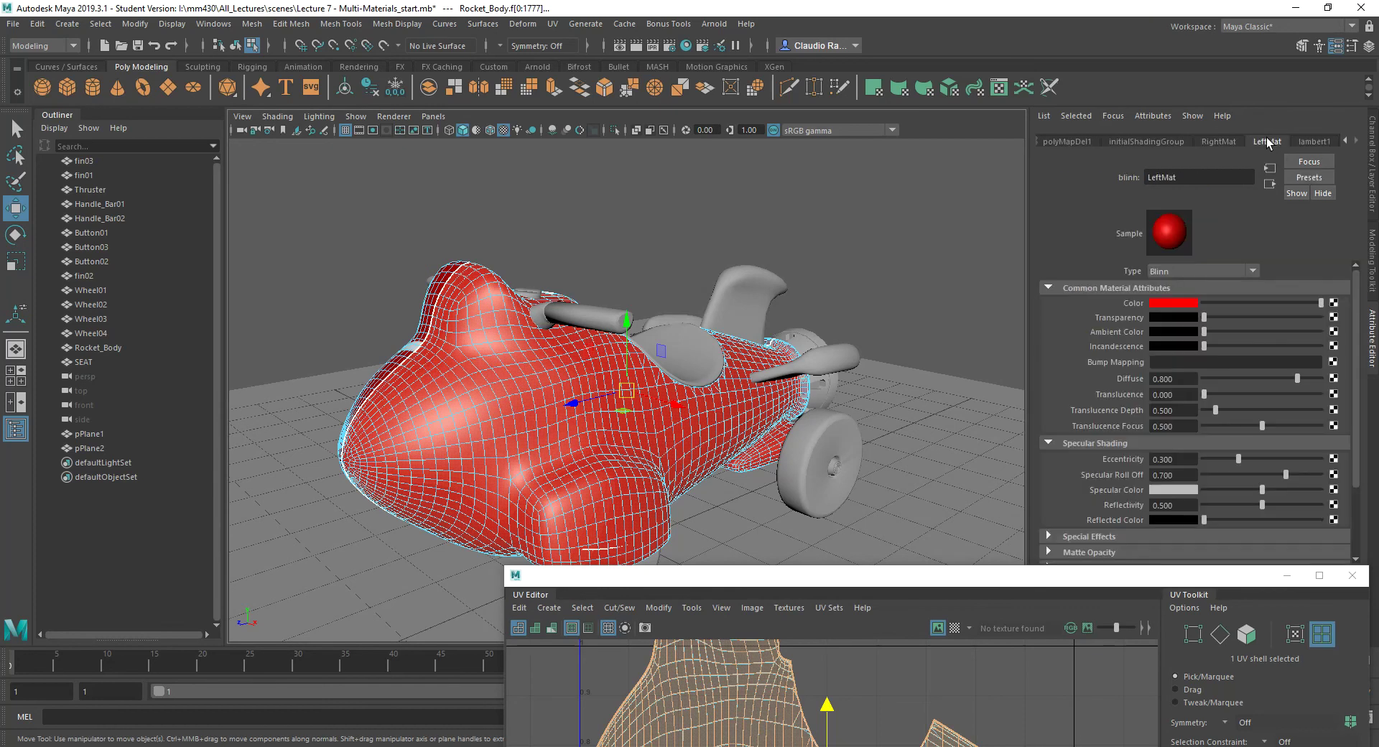
click(1334, 303)
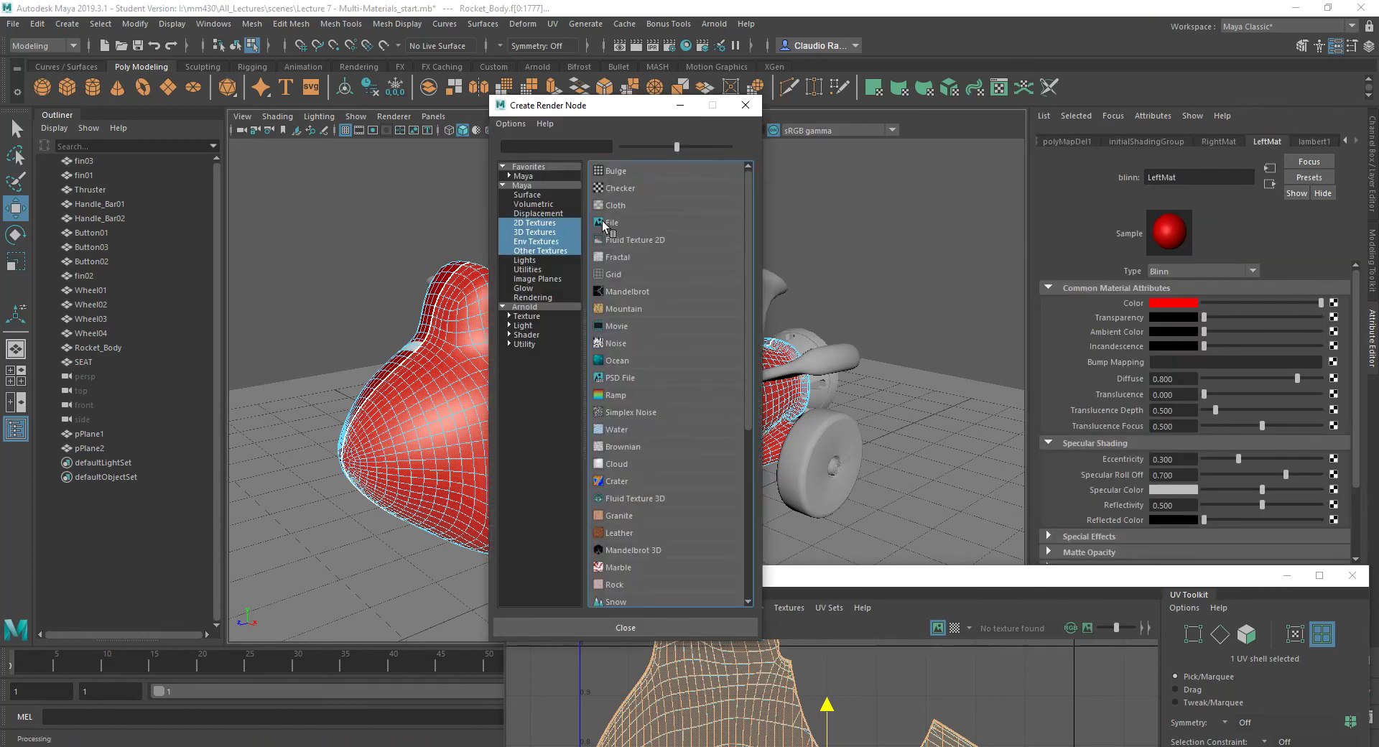
click(602, 224)
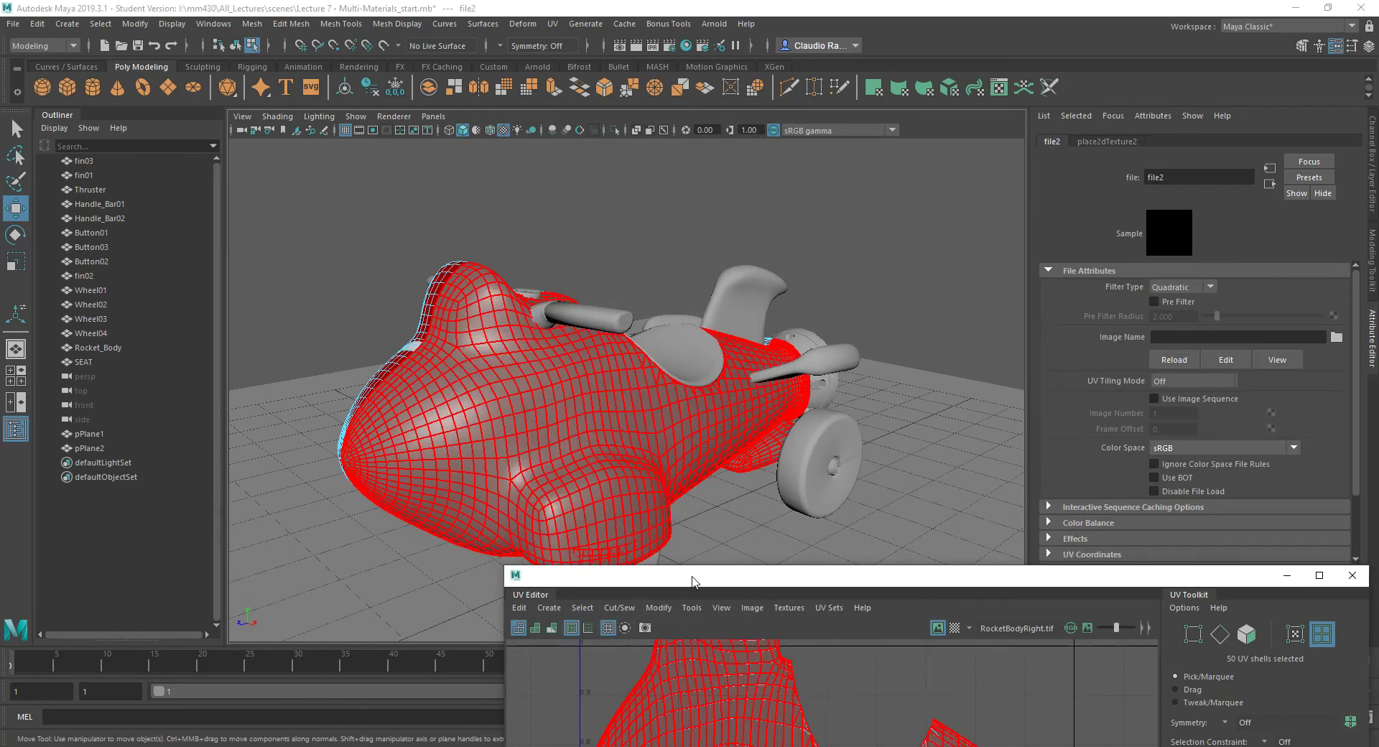
Load RocketBodyLeft.tif from the sourceimages folder as the image of LeftMat's File texture.
drag(693, 580, 658, 601)
click(1337, 338)
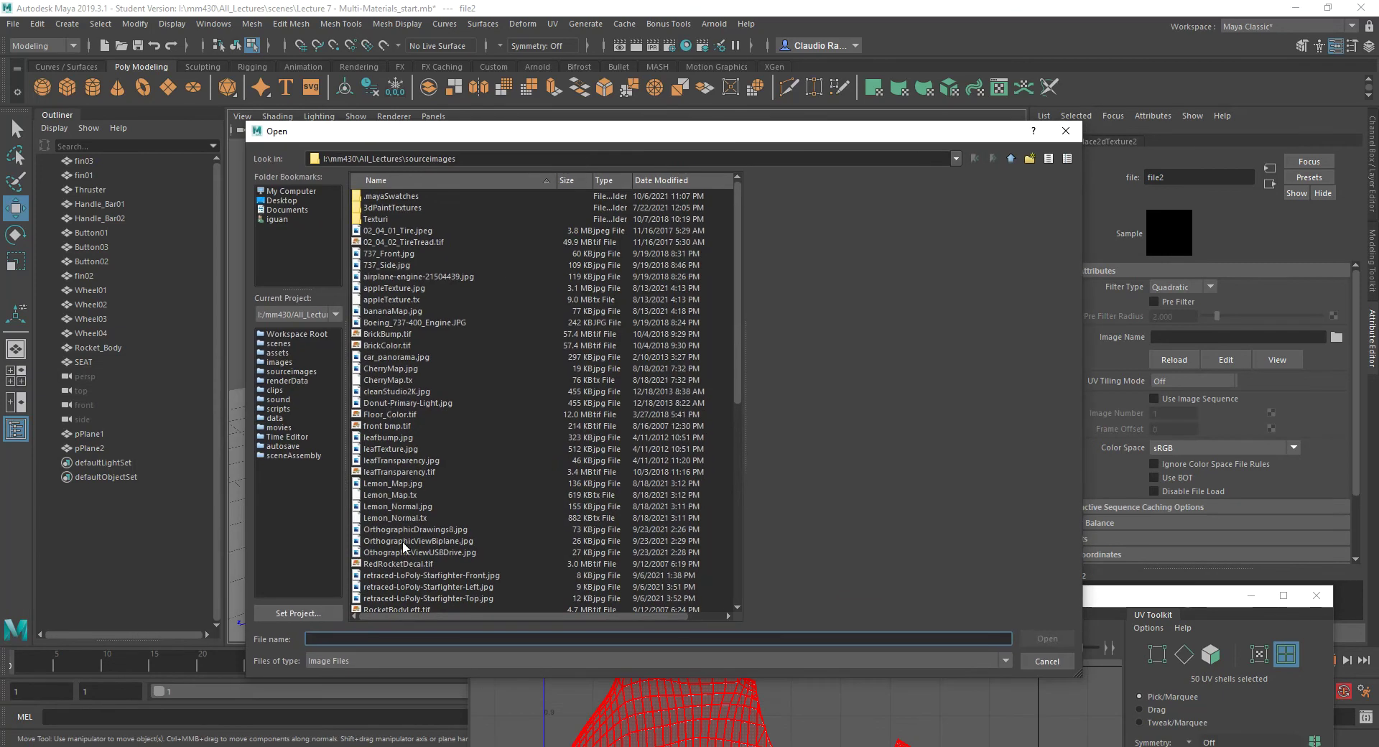
scroll(394, 532, down, 4)
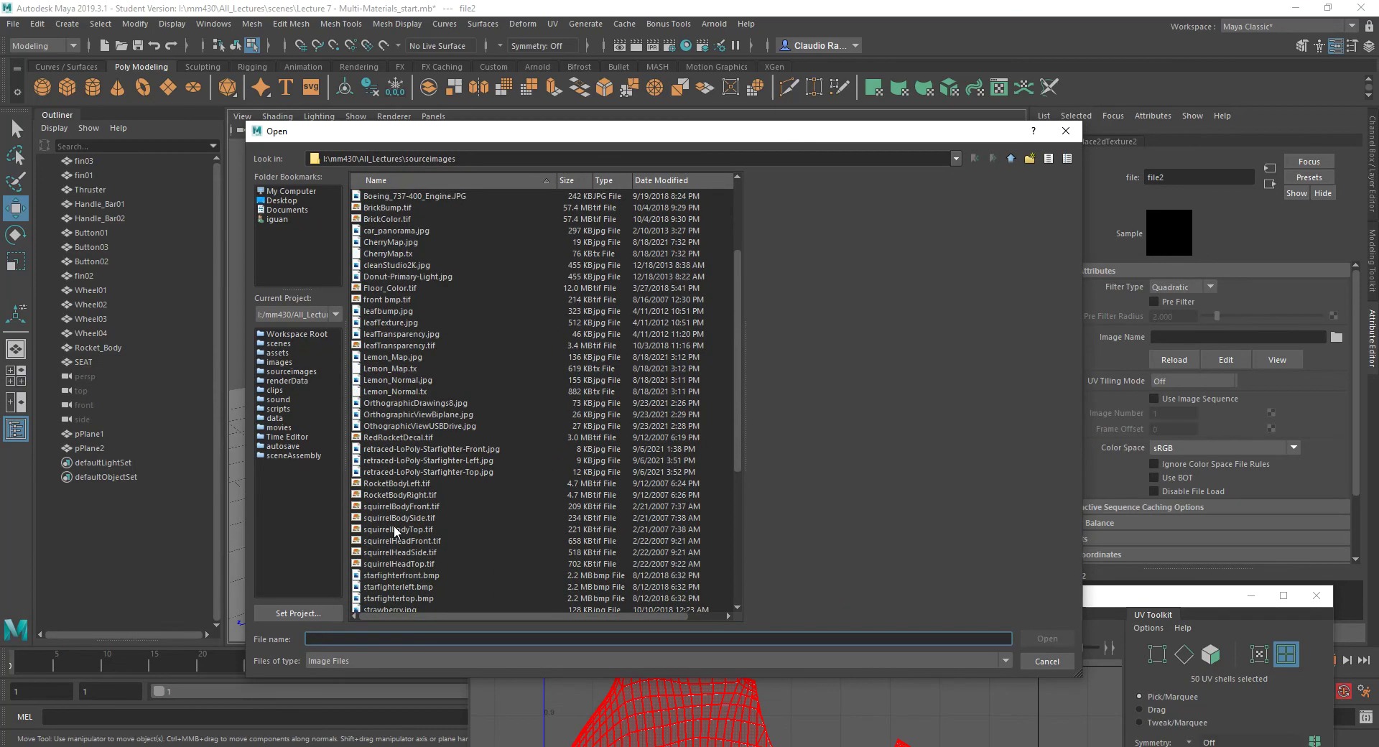
click(406, 486)
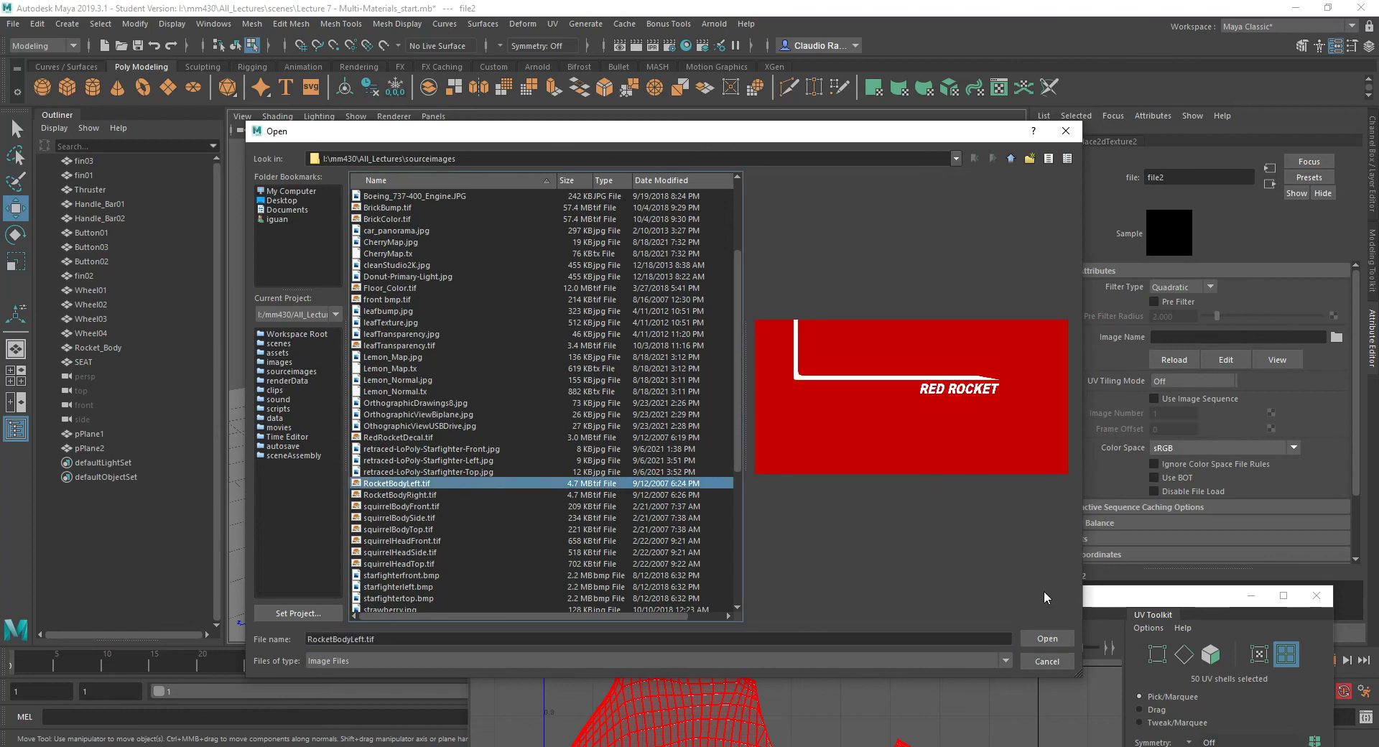
click(1037, 638)
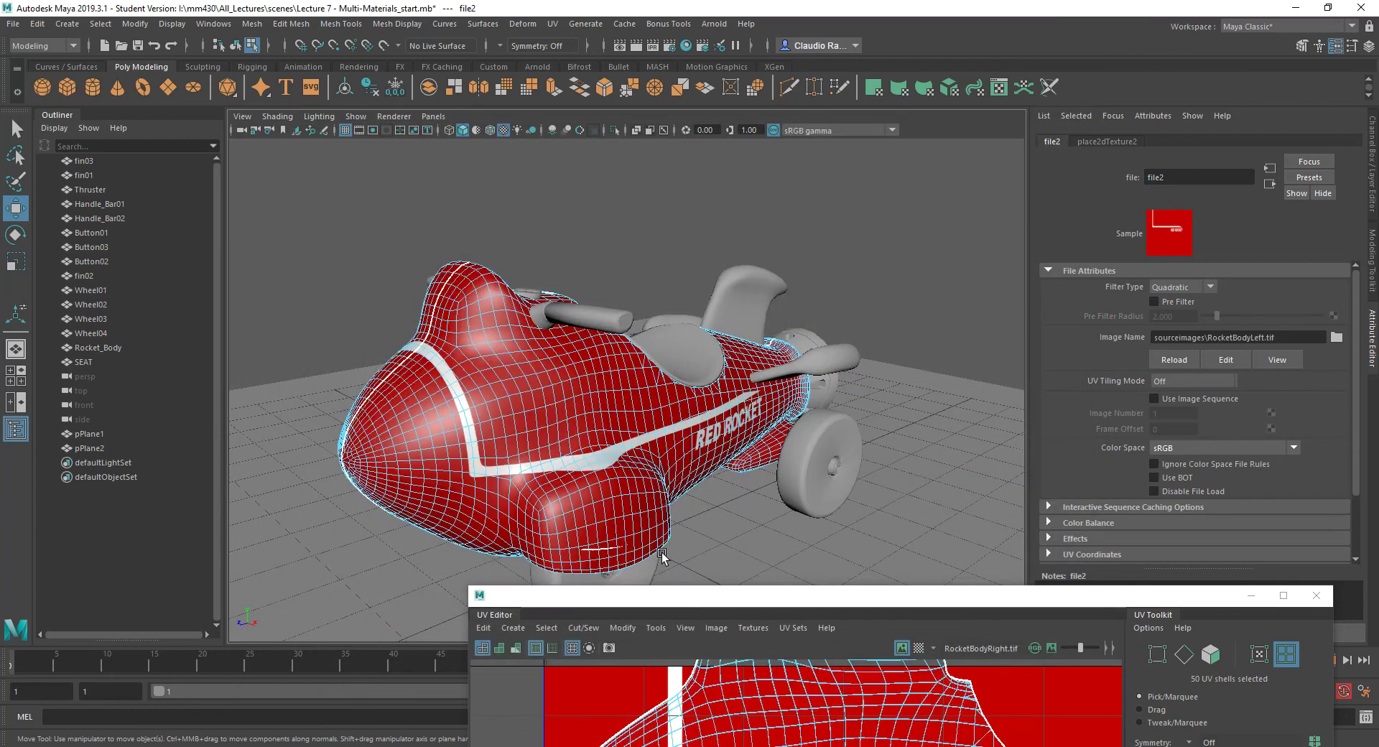
Return to object selection, take the selection off the rocket body and inspect the stripes from the front and the left side.
alt+drag(579, 446, 783, 416)
right_drag(597, 424, 664, 353)
click(882, 328)
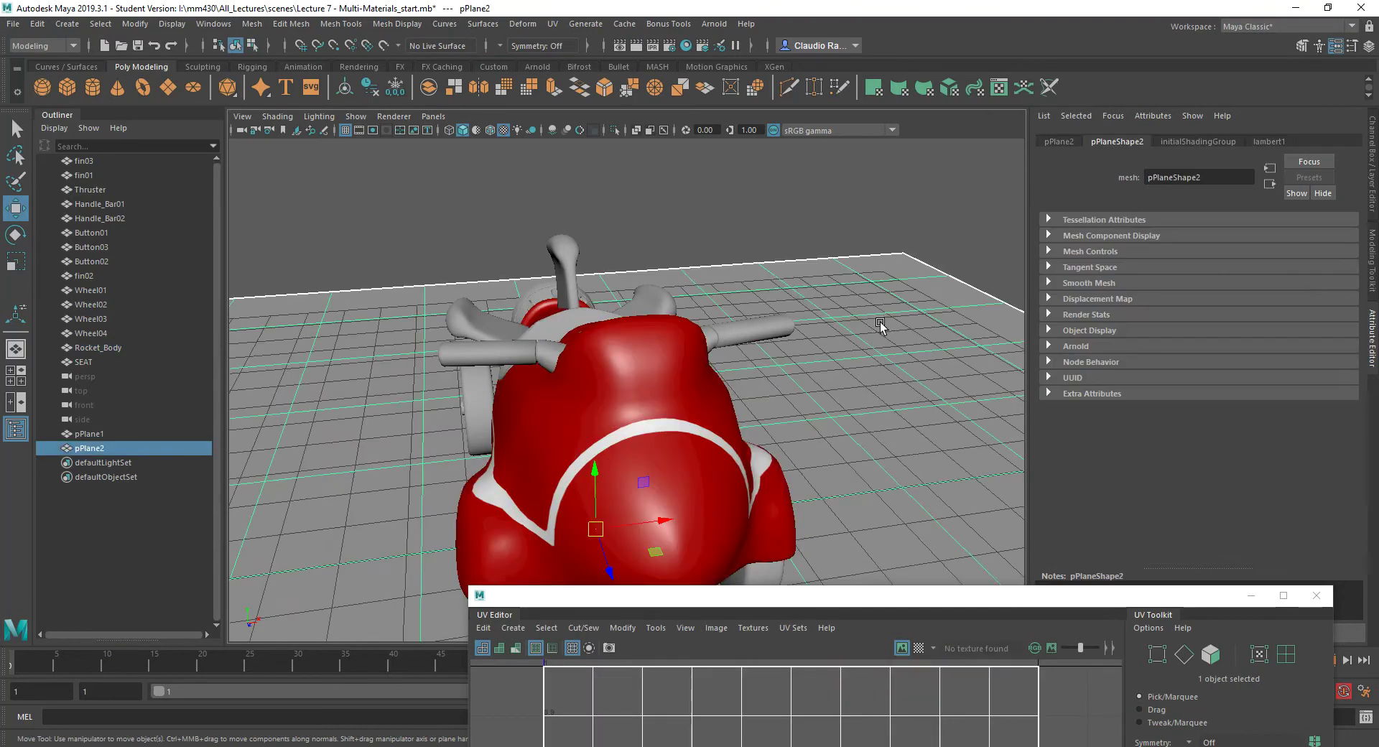
alt+drag(796, 433, 643, 417)
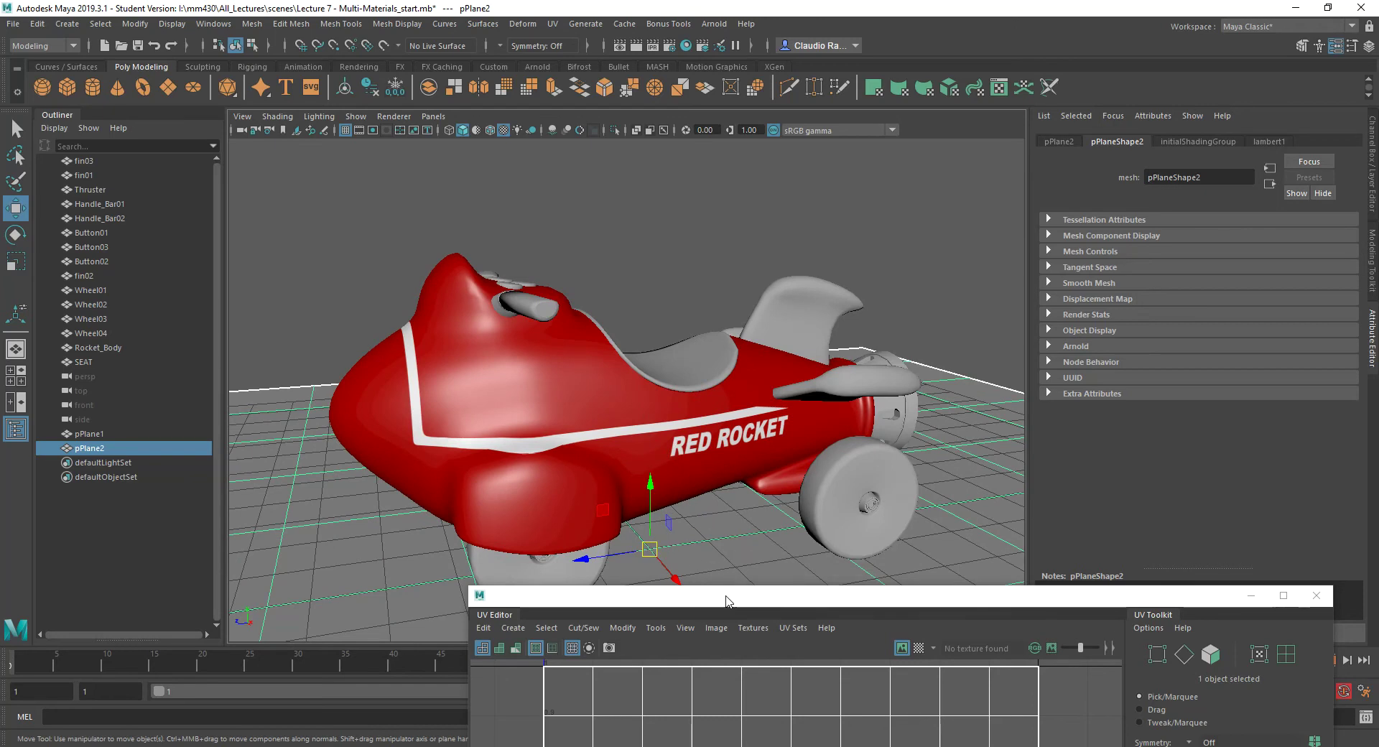
Select the left half's UV shell of the rocket body and move it down over the RocketBodyLeft.tif texture.
drag(729, 602, 896, 438)
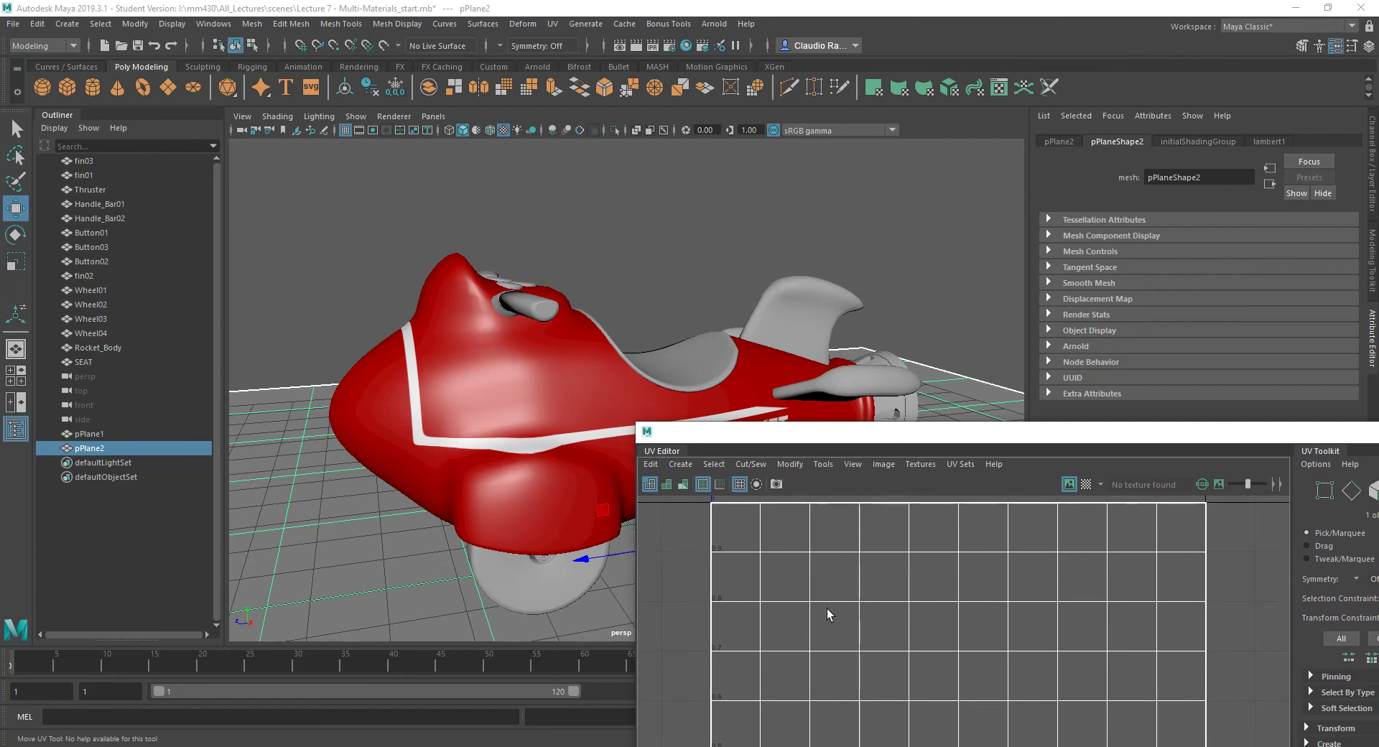
click(579, 434)
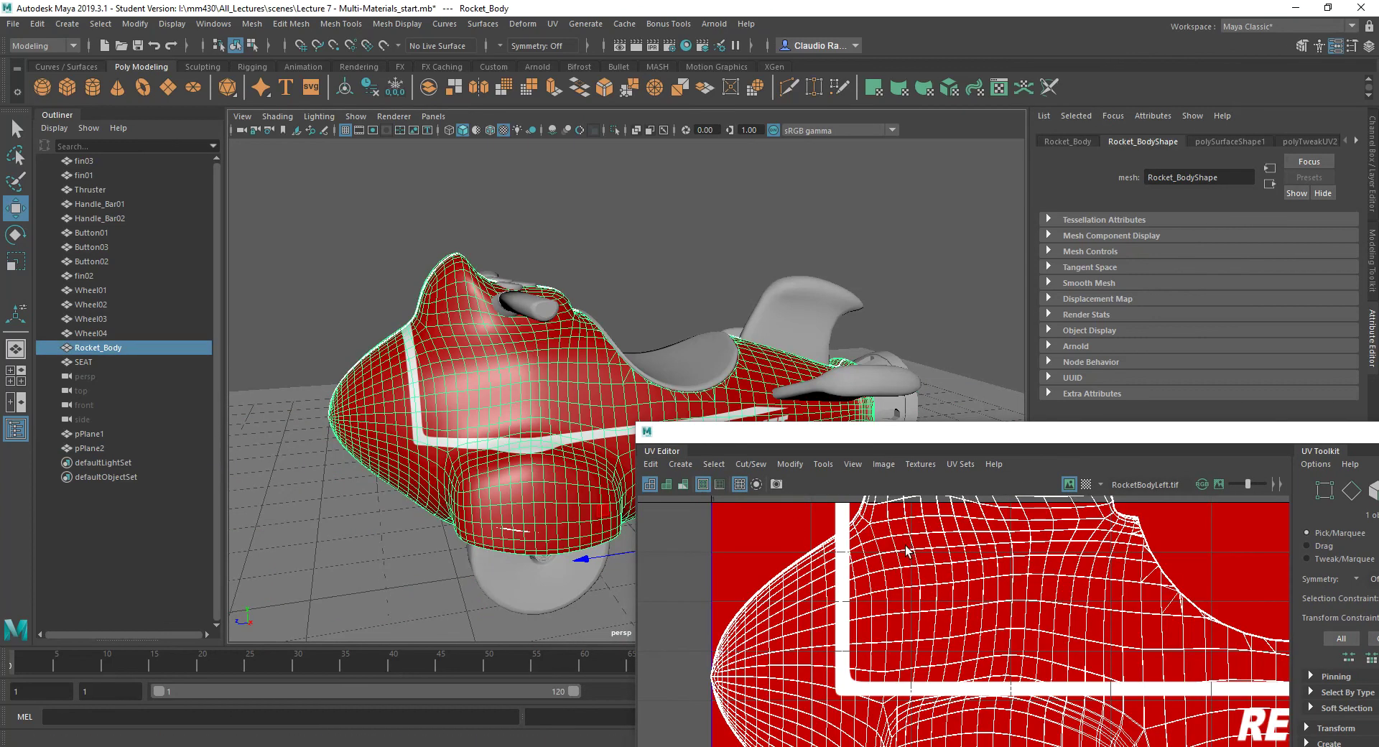
drag(884, 428, 790, 139)
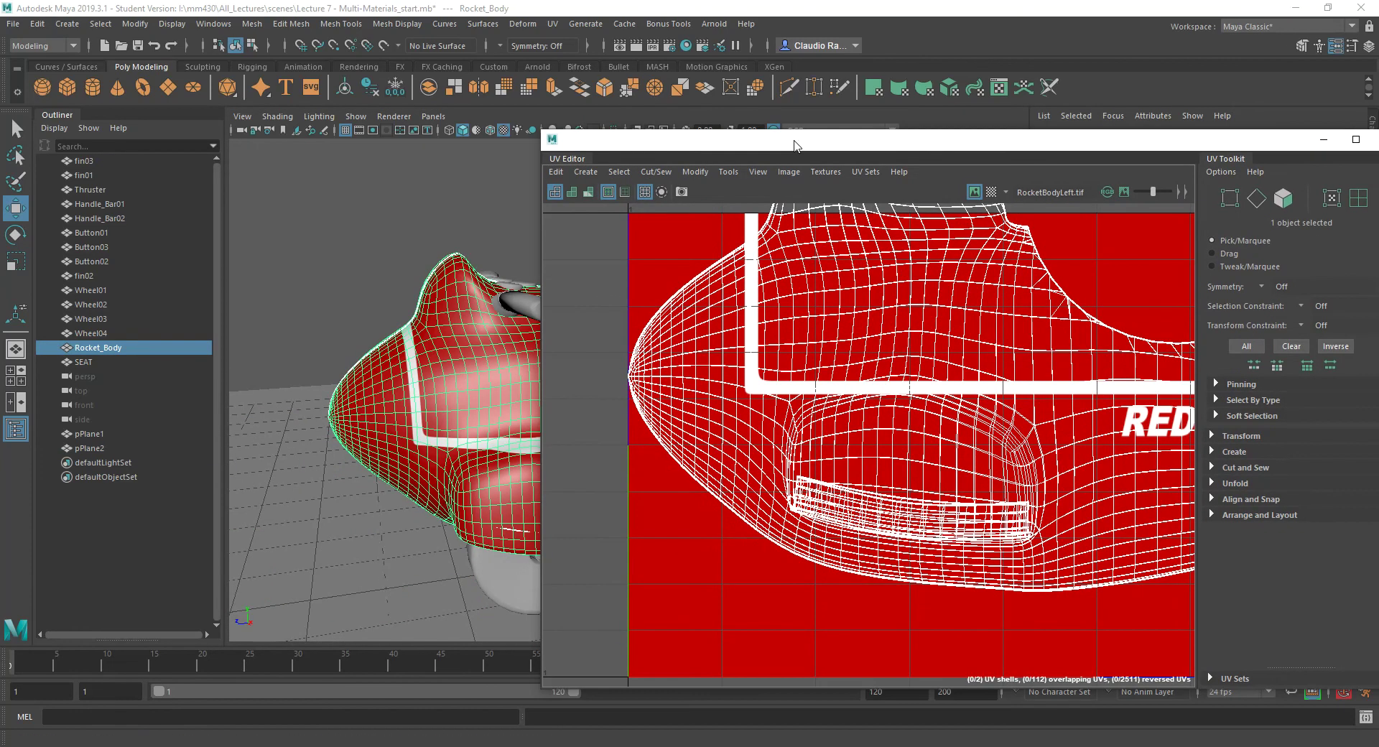
right_drag(888, 325, 846, 295)
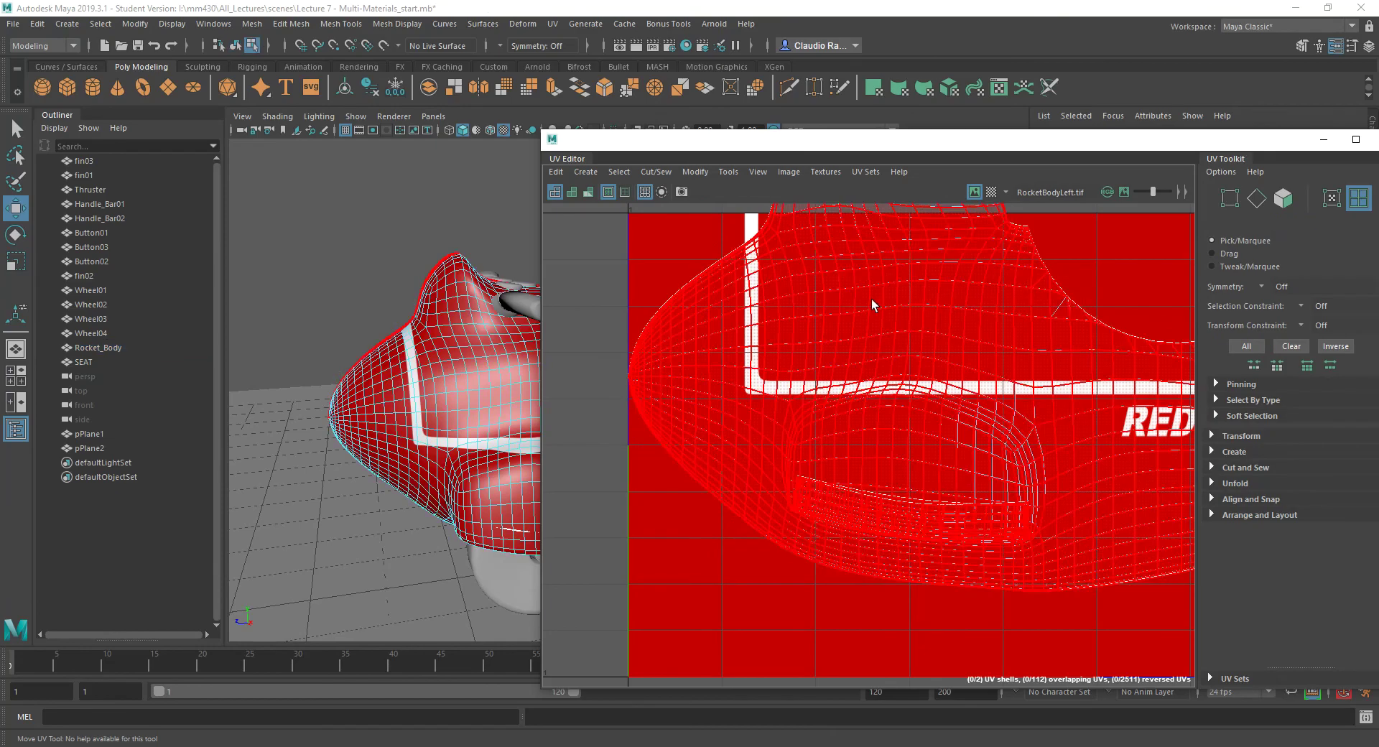
key(w)
drag(1097, 266, 1086, 370)
Return to object selection, clear the selection and inspect the stripe and RED ROCKET lettering on the left half.
click(305, 323)
alt+drag(303, 321, 631, 205)
drag(671, 152, 808, 561)
right_drag(772, 410, 842, 345)
mouse_move(848, 271)
alt+mouse_down()
mouse_move(837, 282)
mouse_move(847, 258)
alt+mouse_up()
click(846, 259)
alt+drag(625, 472, 474, 416)
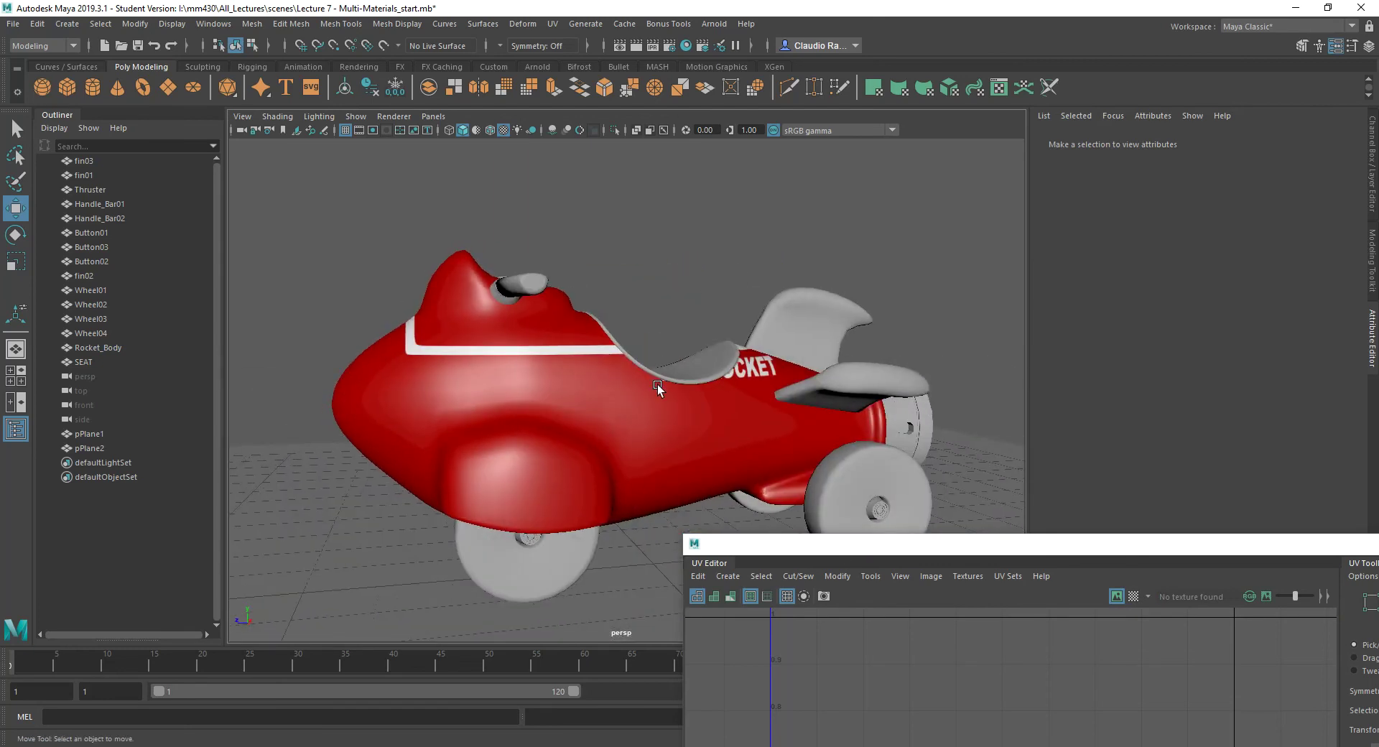
Undo the deselection and the downward move of the left half's UV shell, and check the whole shell against the RocketBodyLeft.tif texture.
key(ctrl+z)
key(ctrl+z)
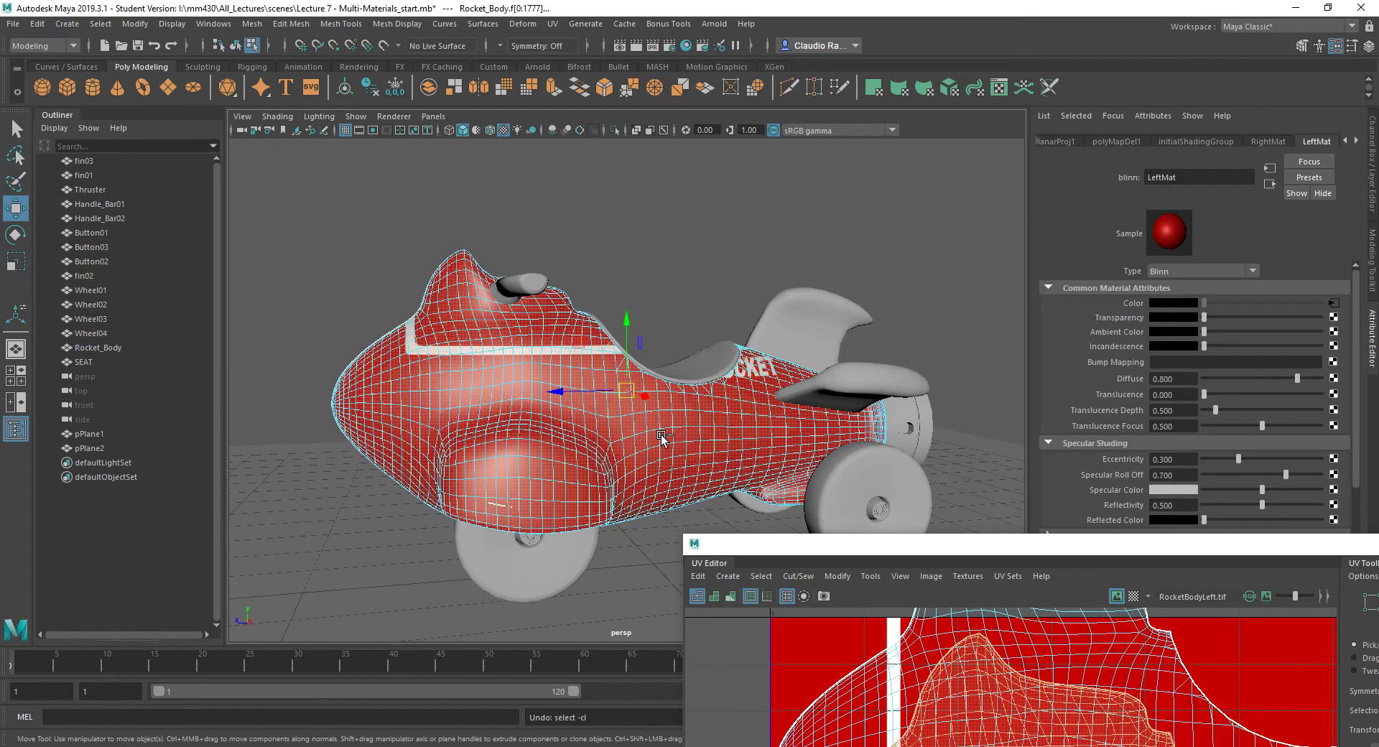
alt+drag(661, 438, 548, 420)
alt+drag(693, 462, 619, 442)
drag(807, 556, 630, 222)
click(749, 430)
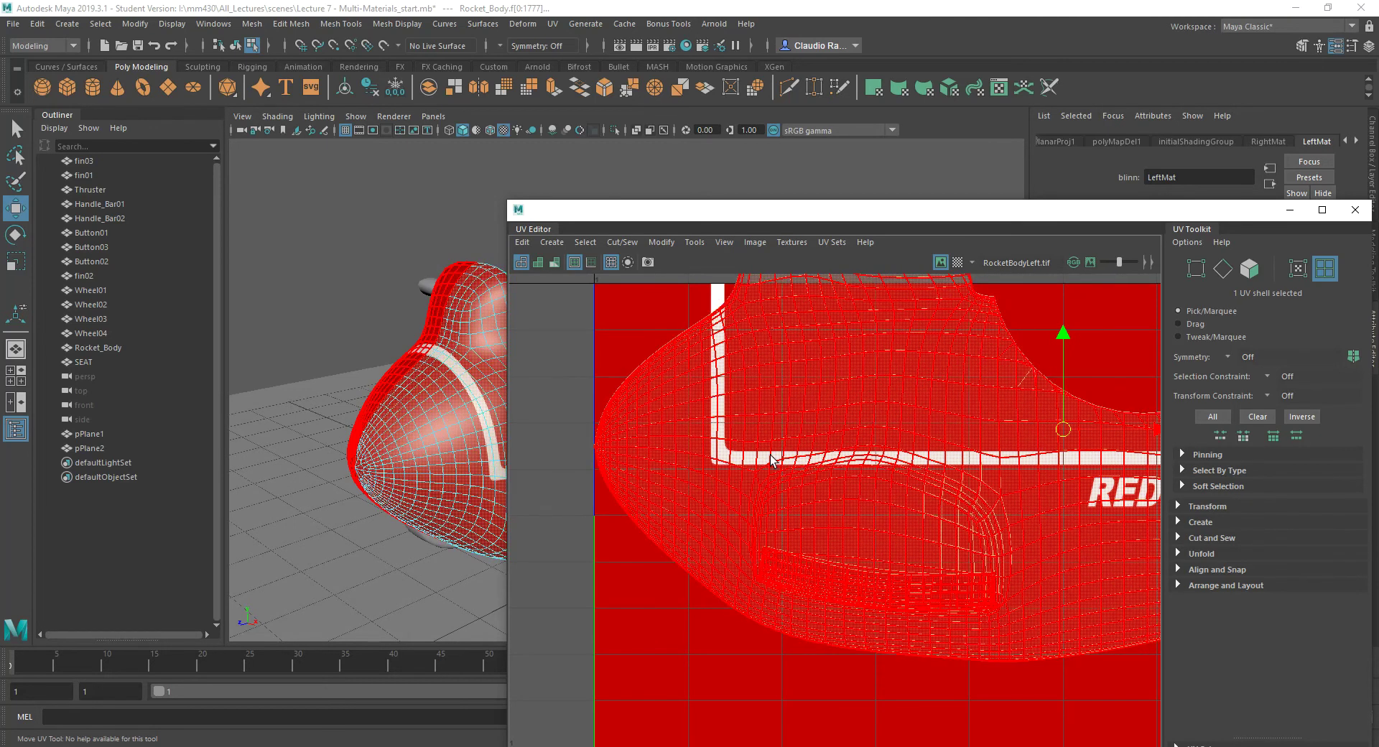
scroll(856, 469, down, 8)
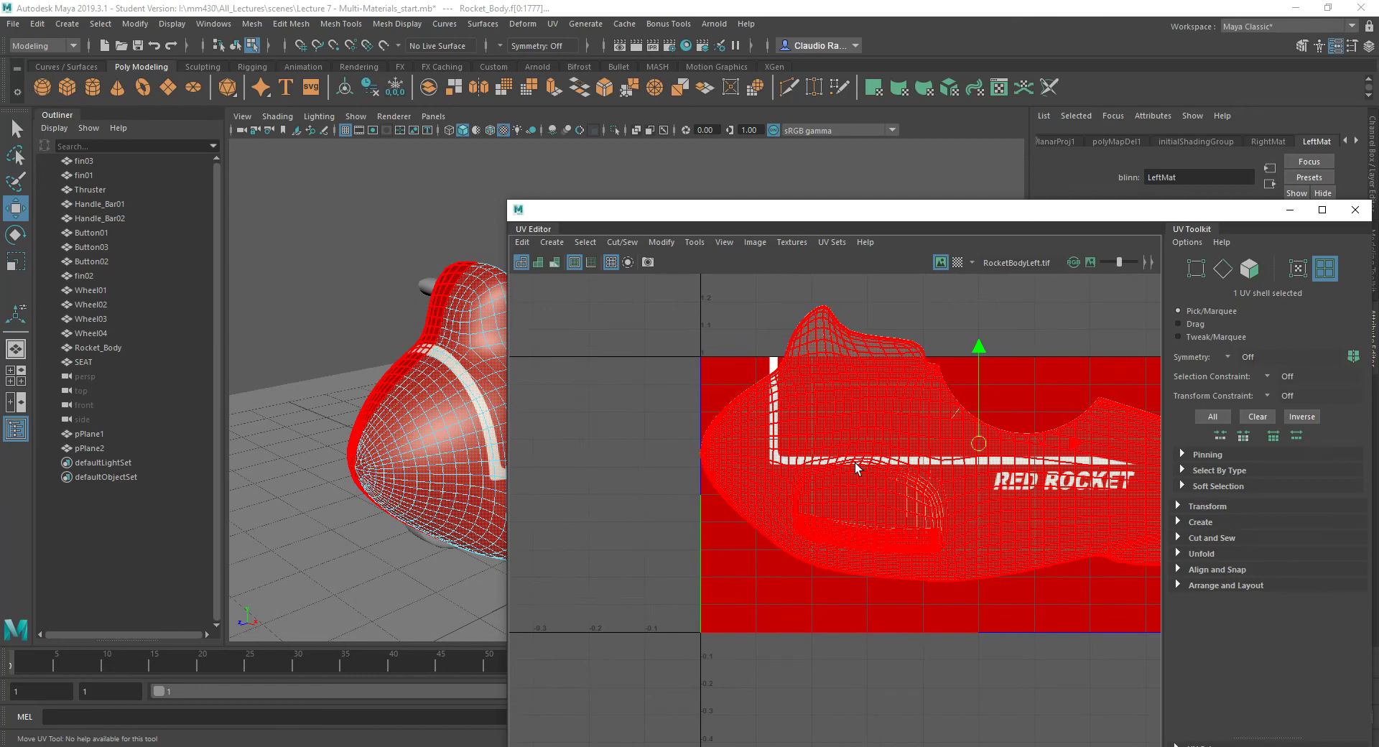